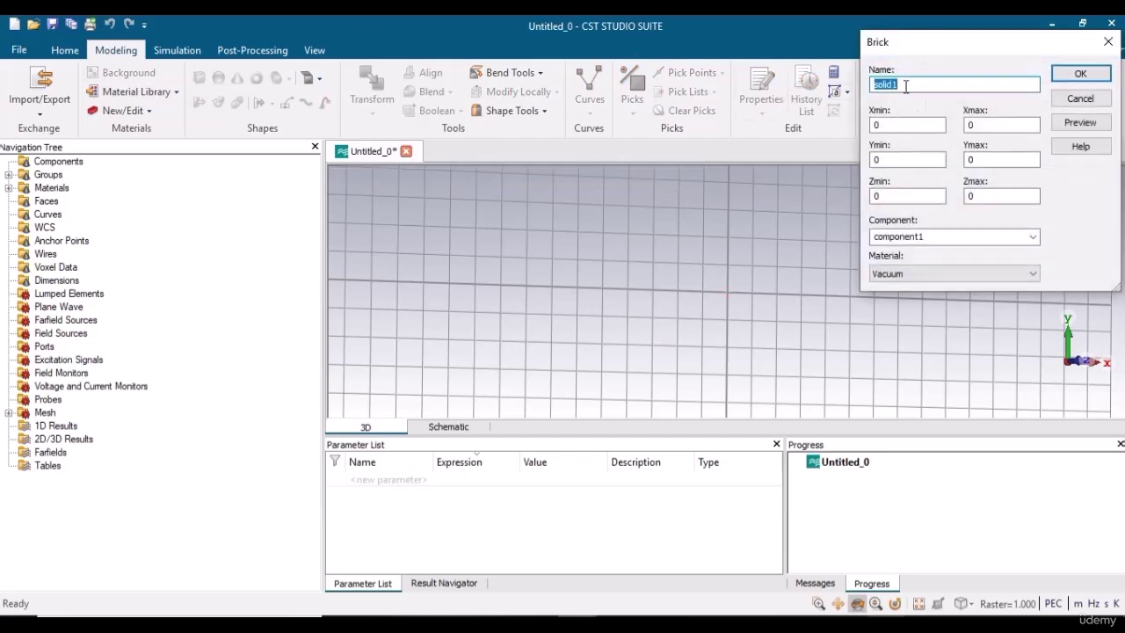
# Set the new brick's maximum limits to W in X, L in Y and h in Z.
pyautogui.click(888, 125)
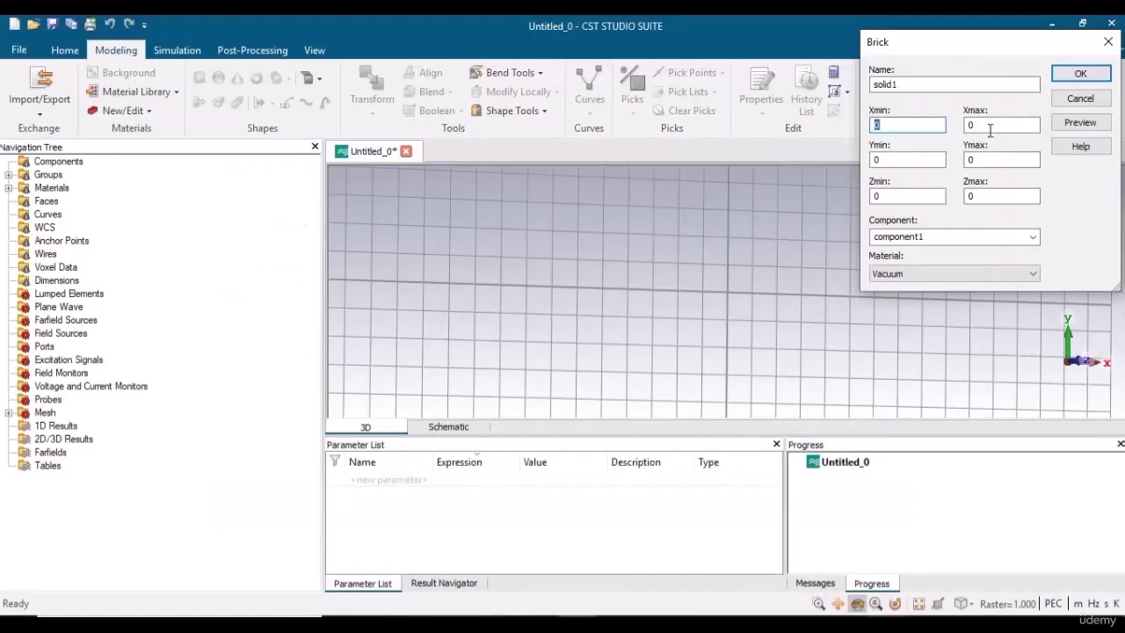
pyautogui.click(990, 125)
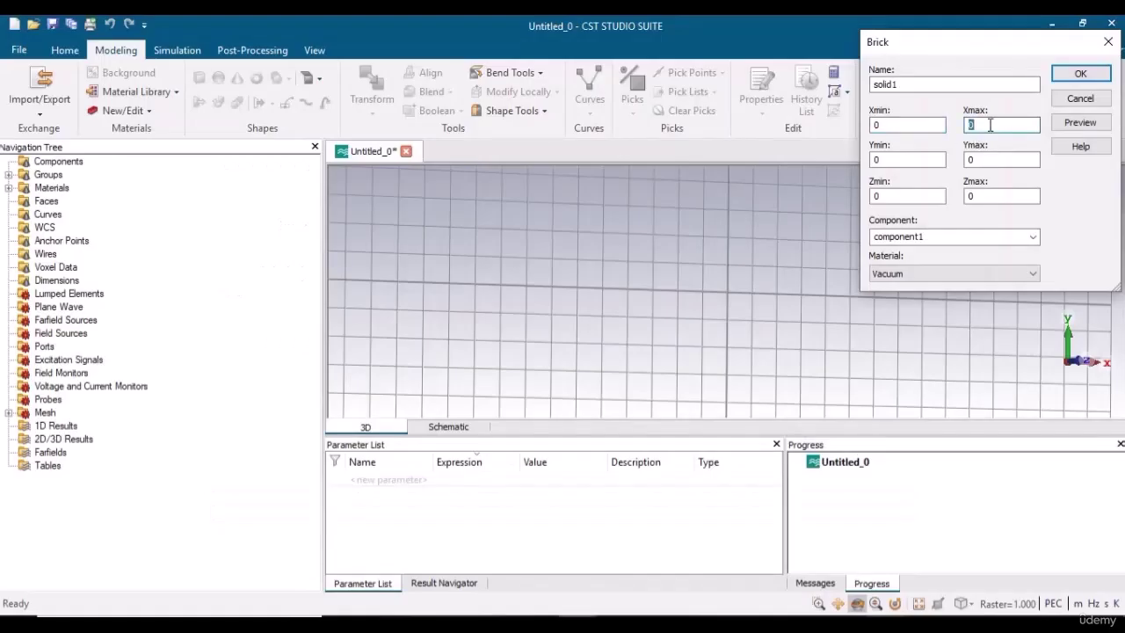
pyautogui.write('w')
pyautogui.doubleClick(987, 160)
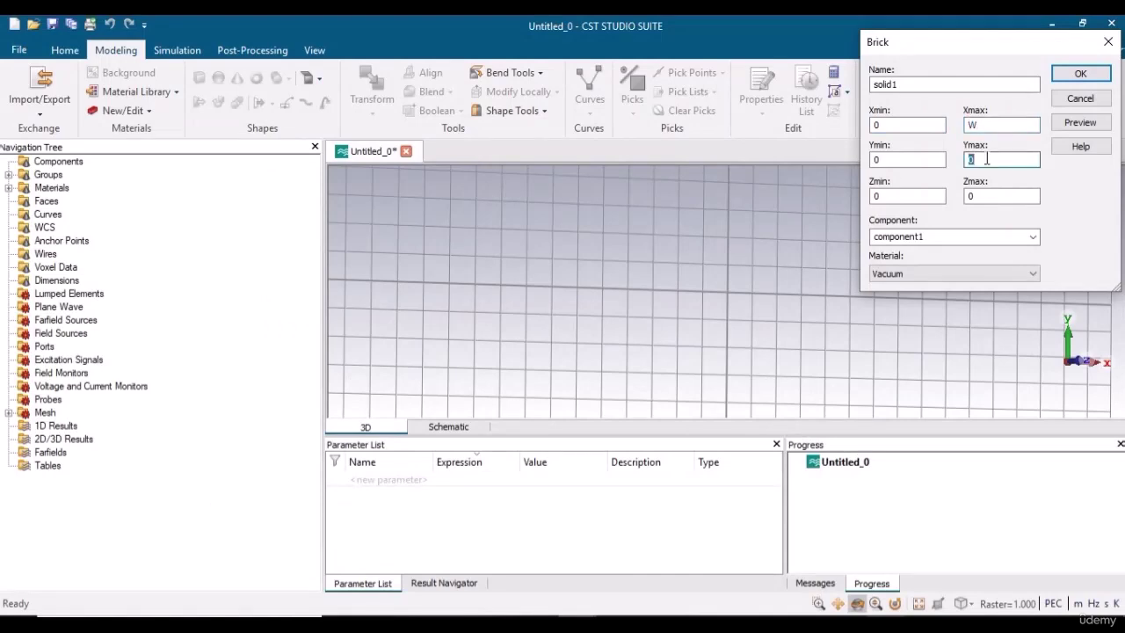
pyautogui.write('L')
pyautogui.doubleClick(987, 194)
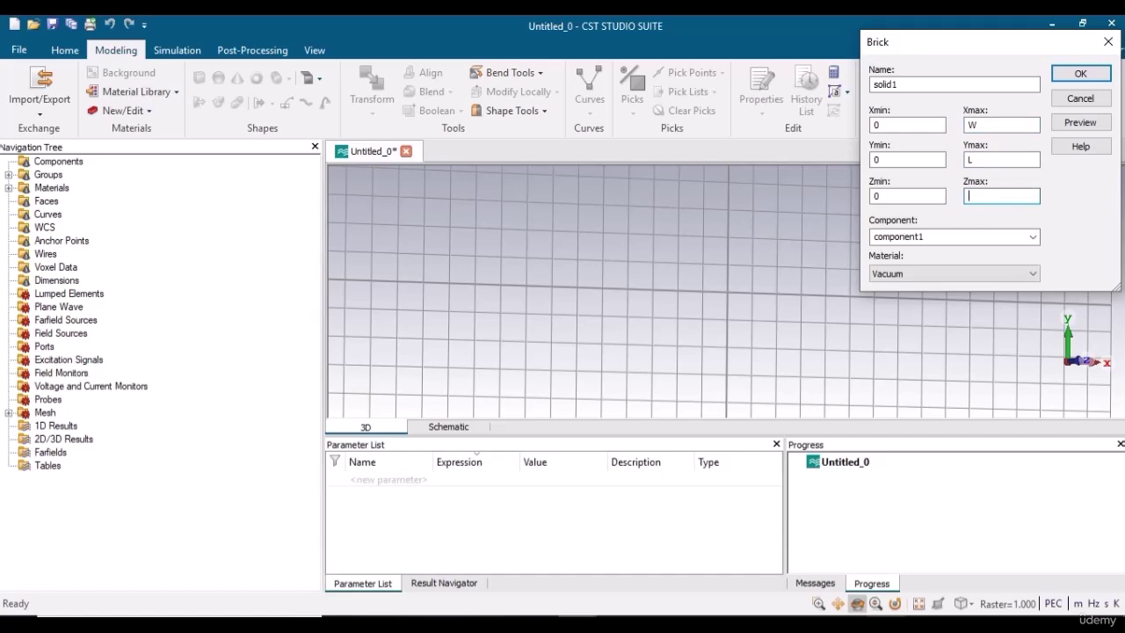
pyautogui.write('h')
# Preview the brick and define its missing parameters W as 8 with description "width" and L as 8 with description "length".
pyautogui.click(1081, 122)
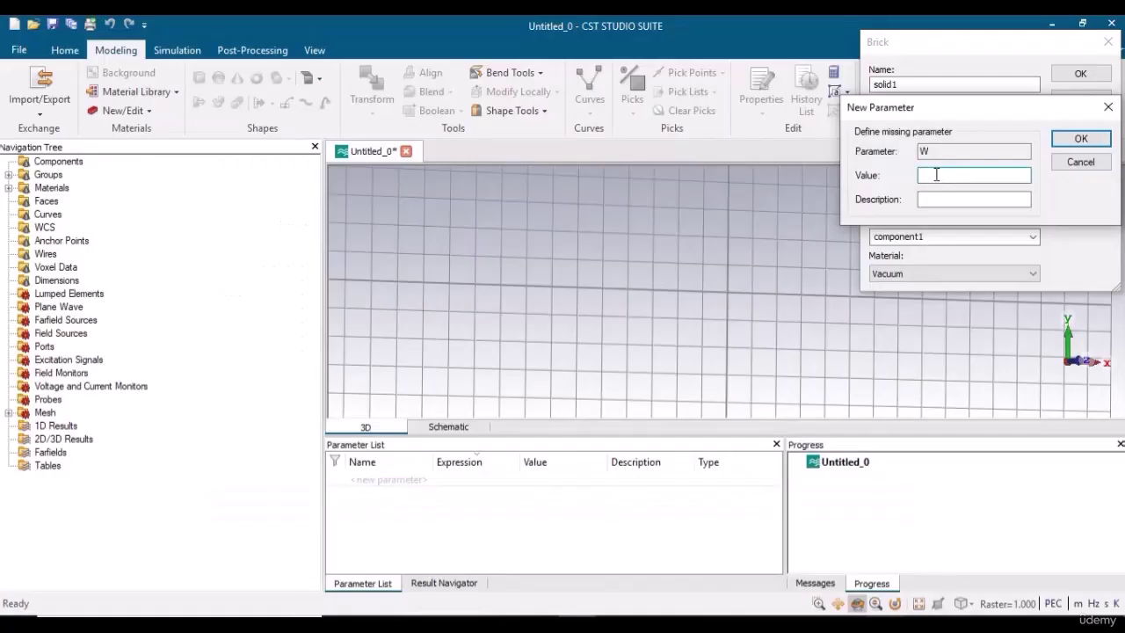
pyautogui.write('8')
pyautogui.click(938, 201)
pyautogui.press('Return')
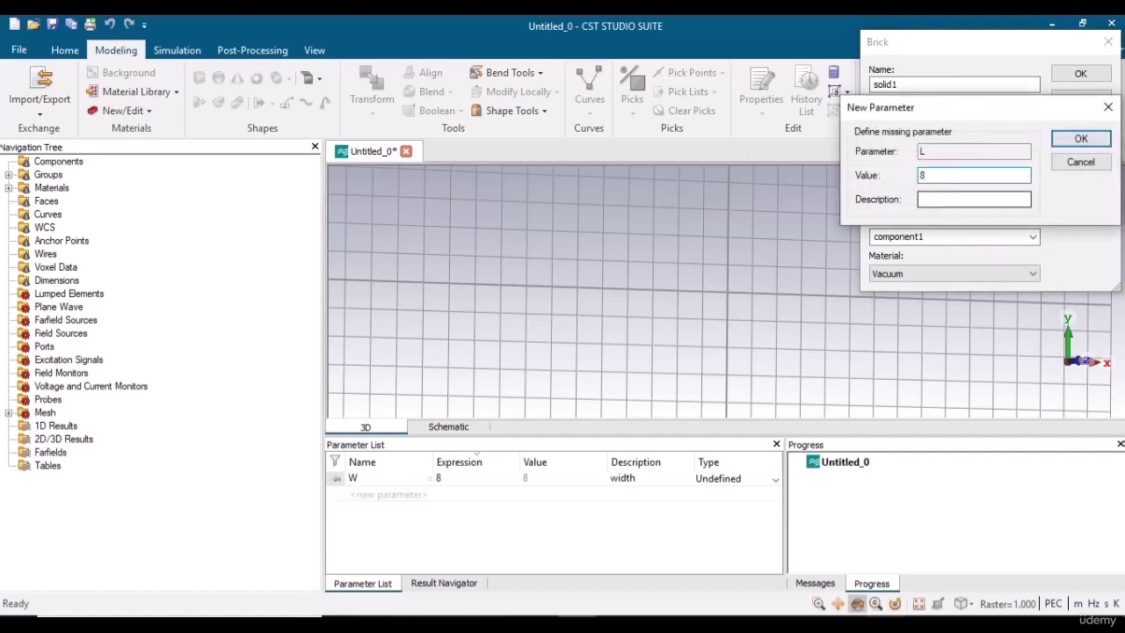
pyautogui.click(958, 199)
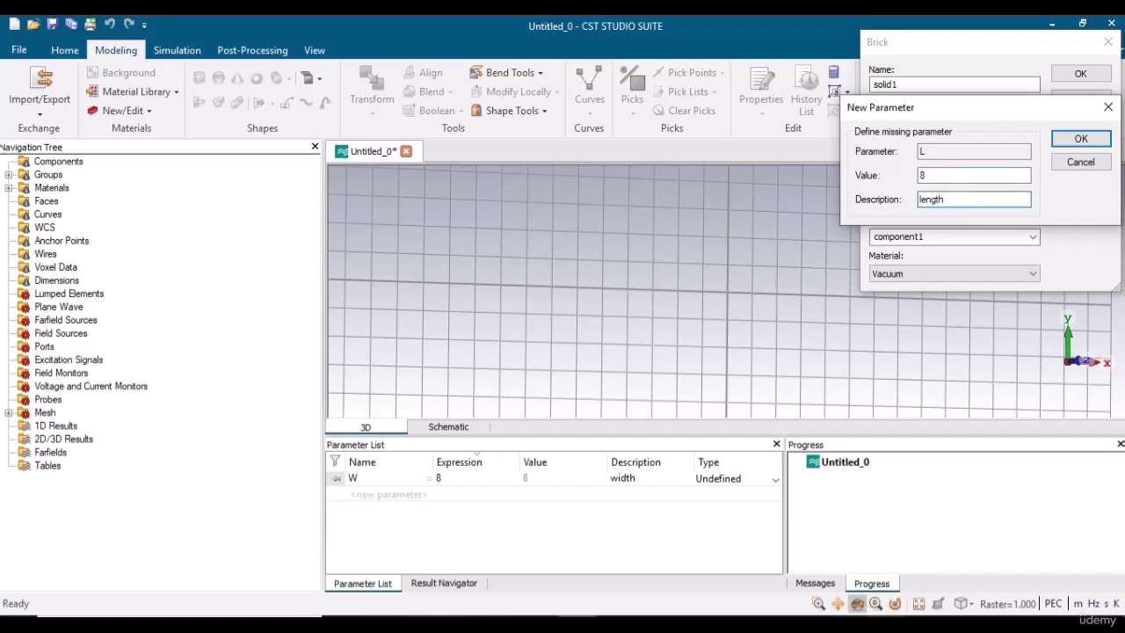
pyautogui.write('length')
pyautogui.press('Return')
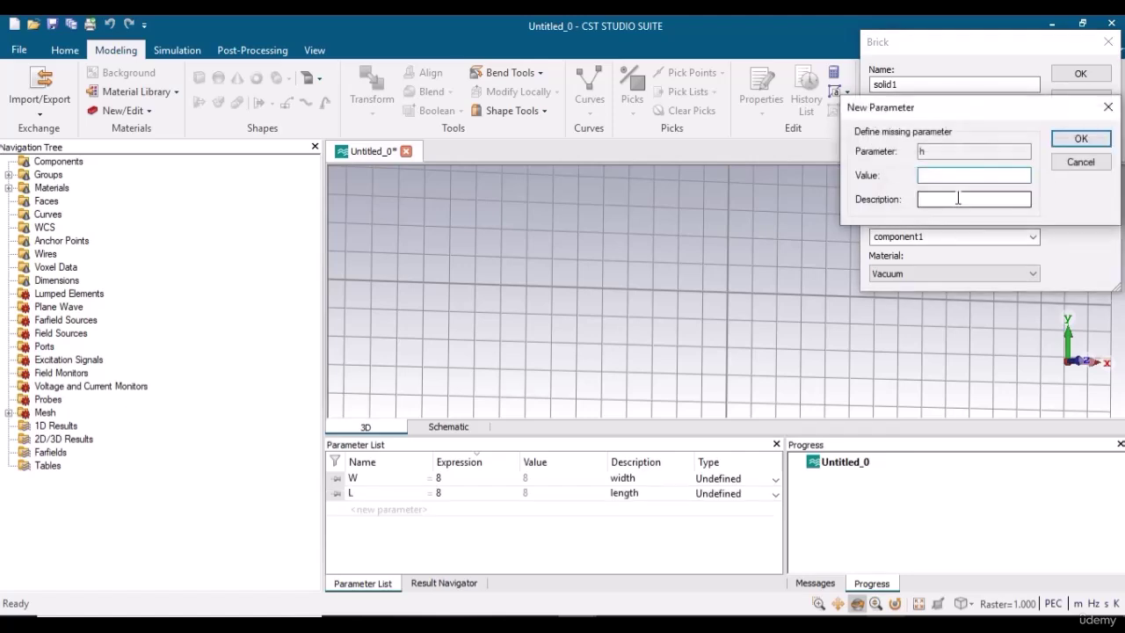
# Define the missing parameter h as 0.035 with the description "height".
pyautogui.write('0.035')
pyautogui.click(958, 200)
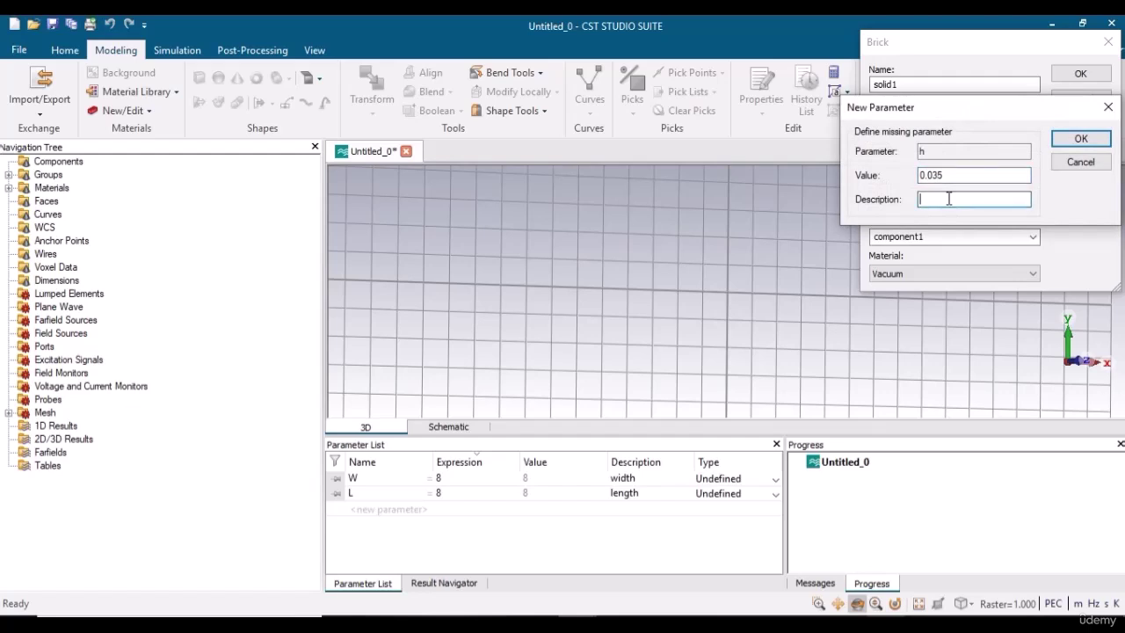
pyautogui.write('height')
pyautogui.click(1079, 140)
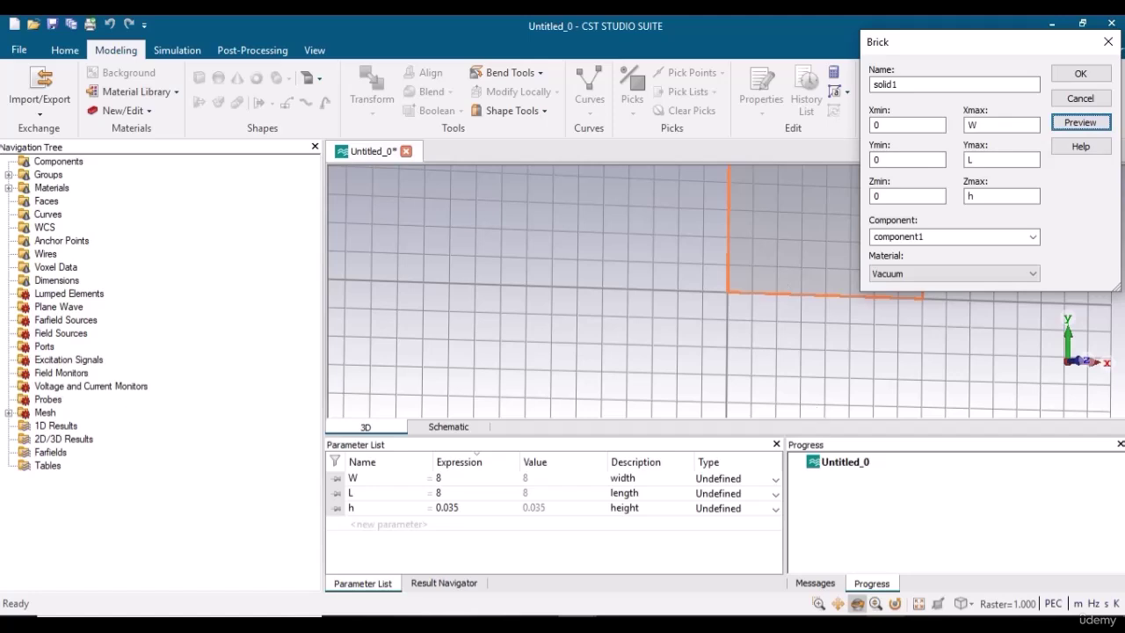
# Centre the brick in X by setting Xmin to -W/2 and Xmax to W/2.
pyautogui.click(876, 605)
pyautogui.moveTo(755, 281); pyautogui.dragTo(643, 189)
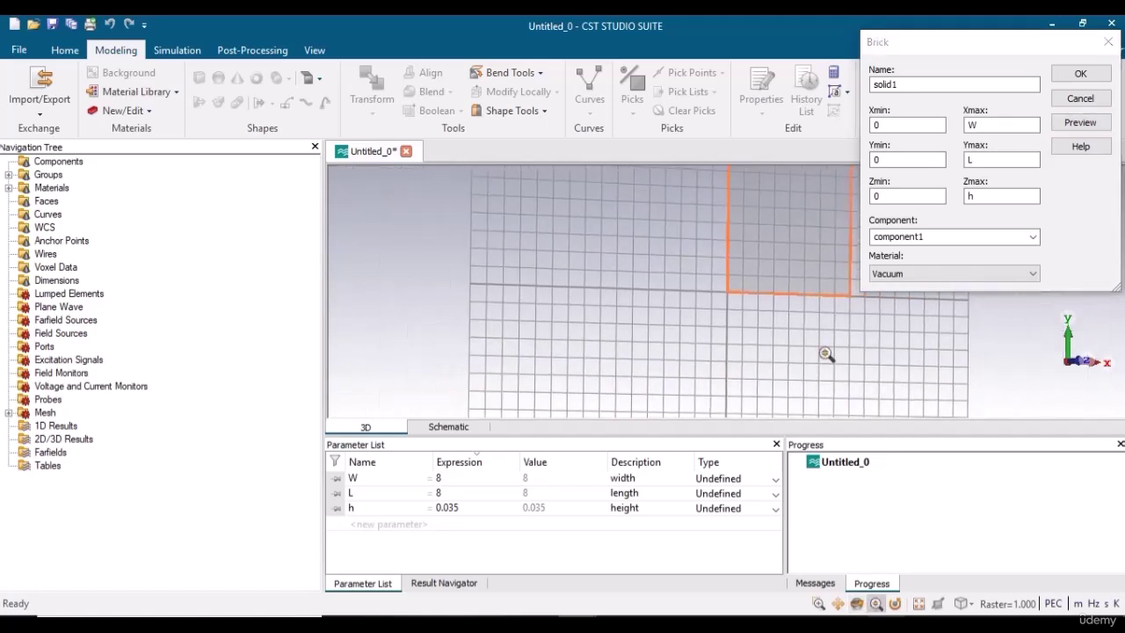
pyautogui.moveTo(827, 353); pyautogui.dragTo(716, 267)
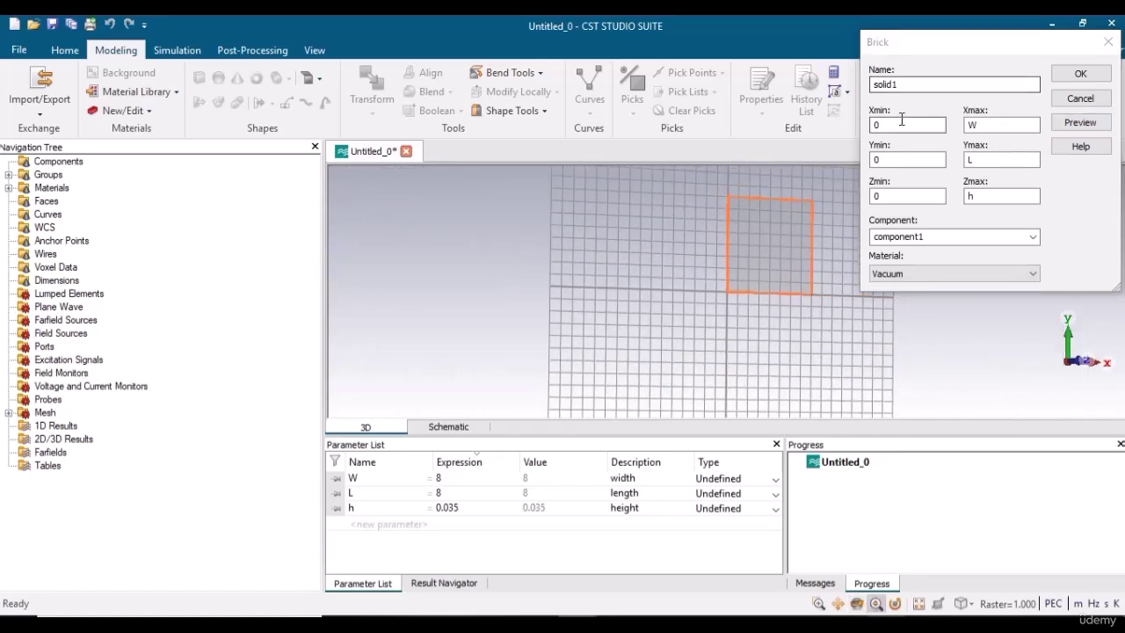
pyautogui.doubleClick(874, 125)
pyautogui.write('-W/2')
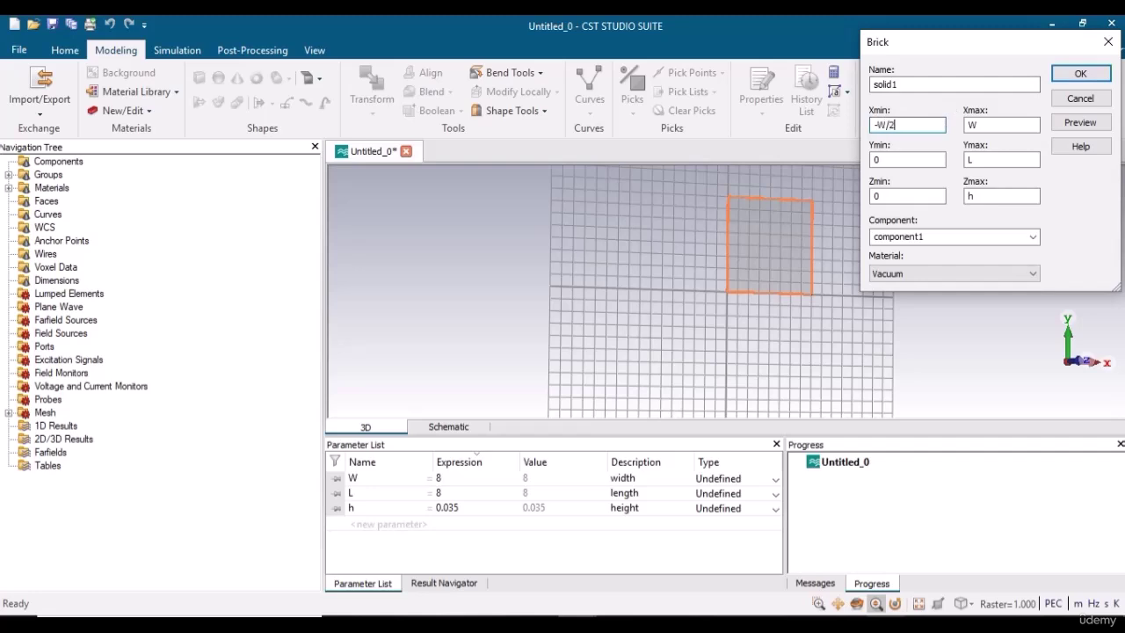
pyautogui.click(988, 125)
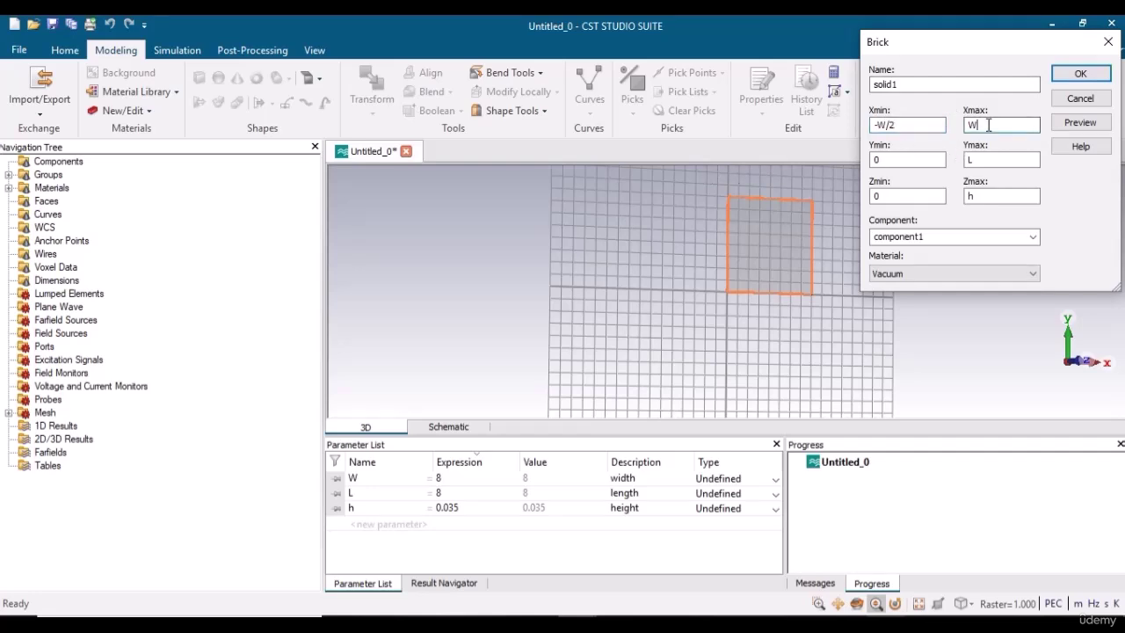
# Set the brick's Ymin to -L/2 and Ymax to L/2, preview it and create the solid.
pyautogui.doubleClick(942, 158)
pyautogui.write('L')
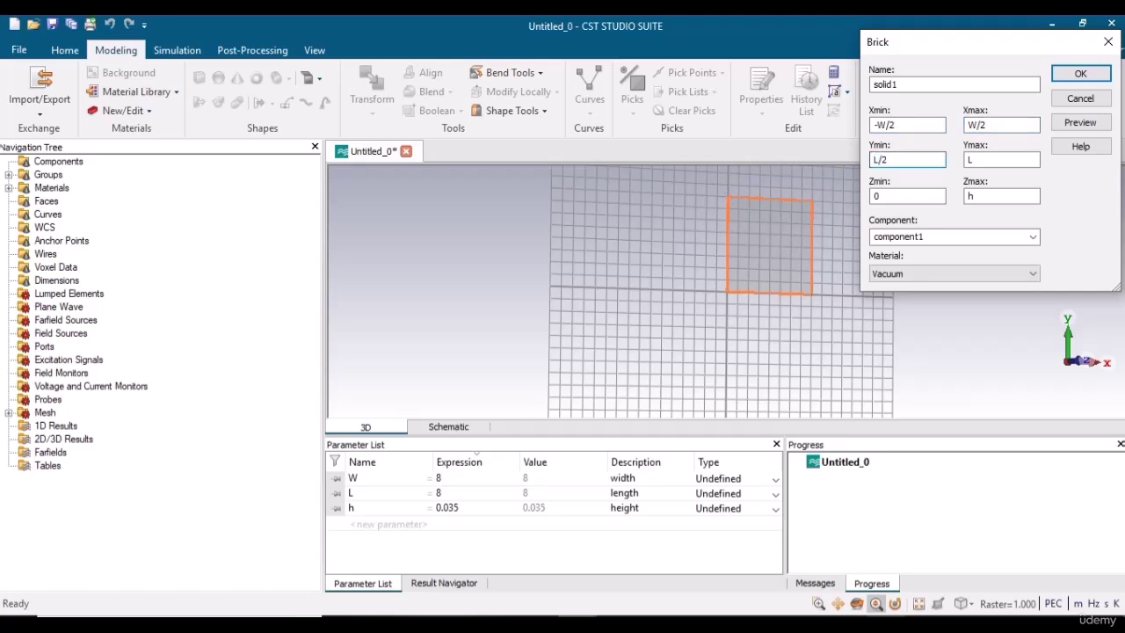
pyautogui.write('/2')
pyautogui.press('Home')
pyautogui.write('-')
pyautogui.click(980, 159)
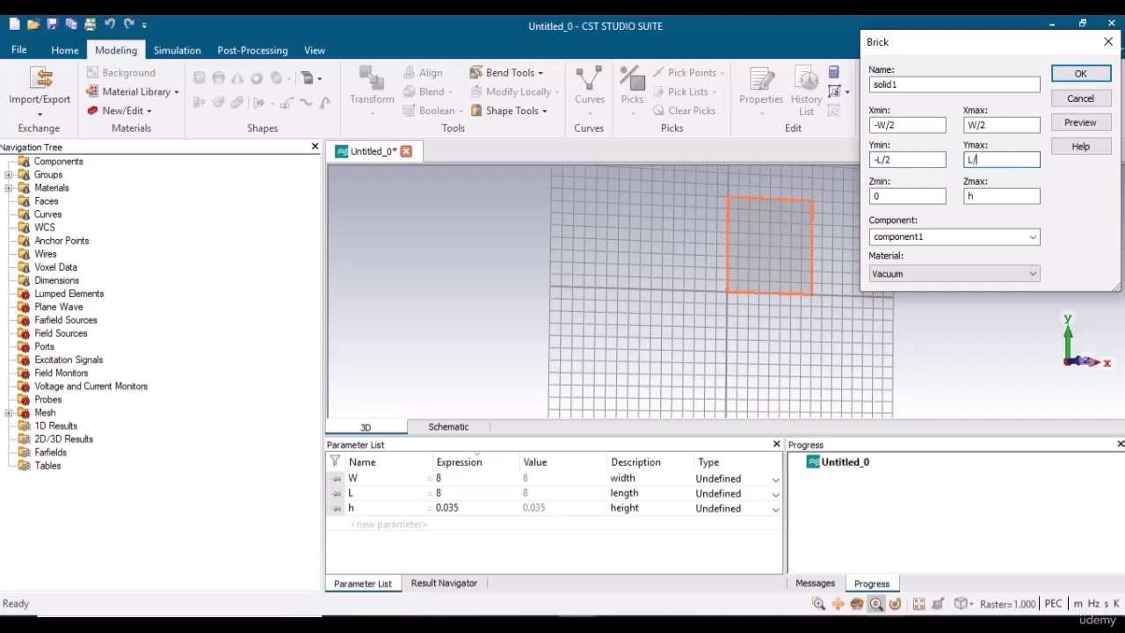
pyautogui.click(1080, 122)
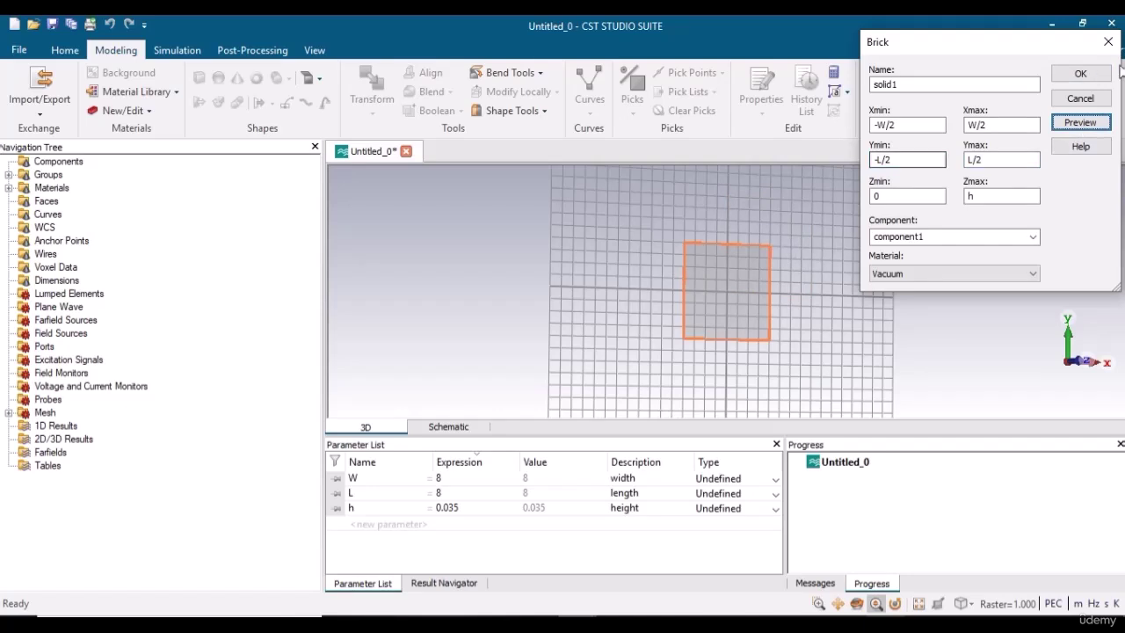
pyautogui.click(1088, 77)
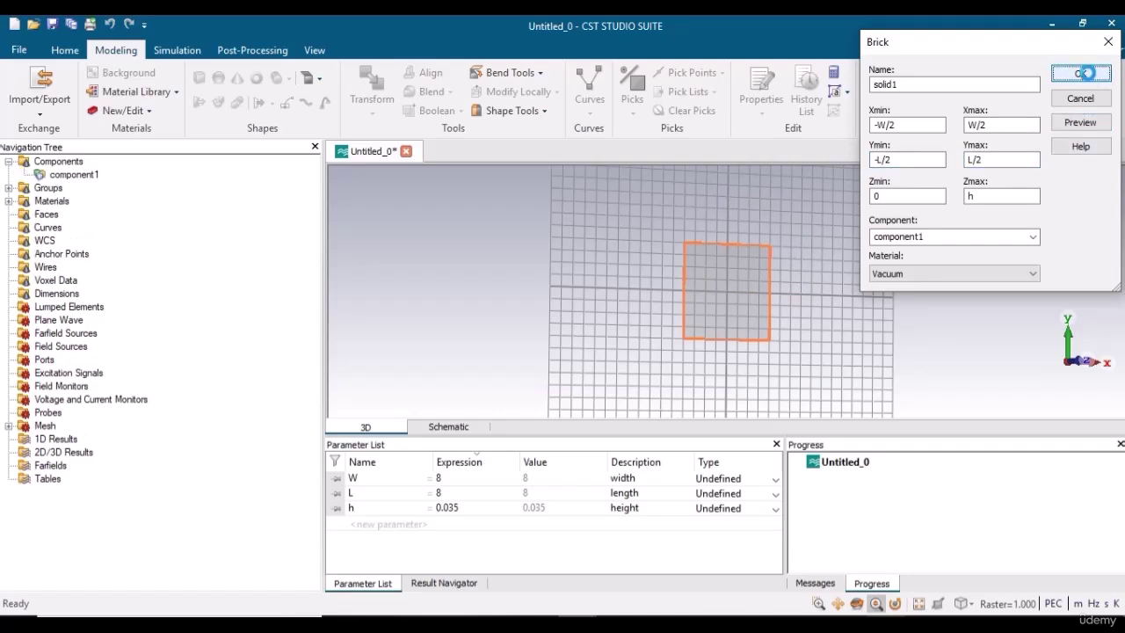
# Measure the brick's left vertical edge by picking it, and clear the pick.
pyautogui.click(858, 604)
pyautogui.moveTo(695, 308); pyautogui.dragTo(890, 283)
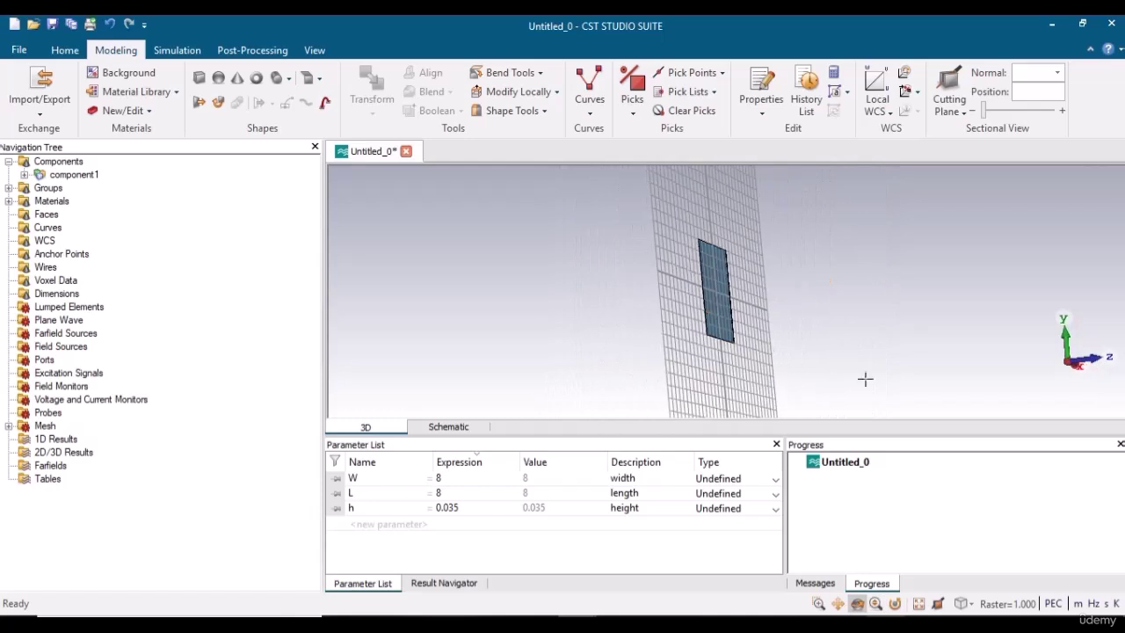
pyautogui.moveTo(735, 380); pyautogui.dragTo(478, 395)
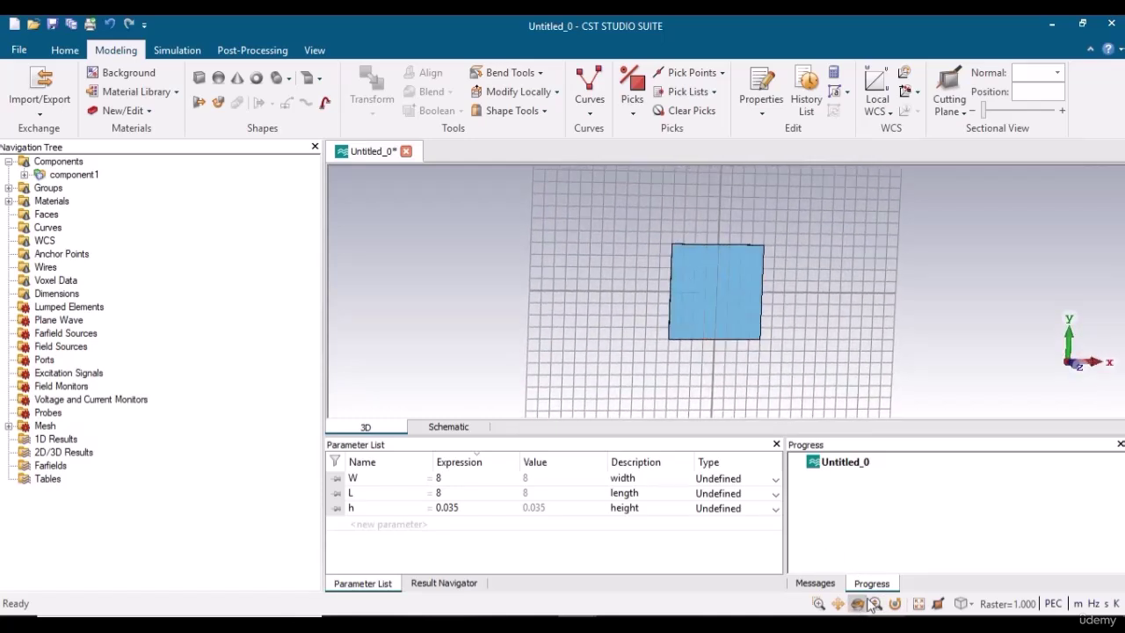
pyautogui.click(819, 604)
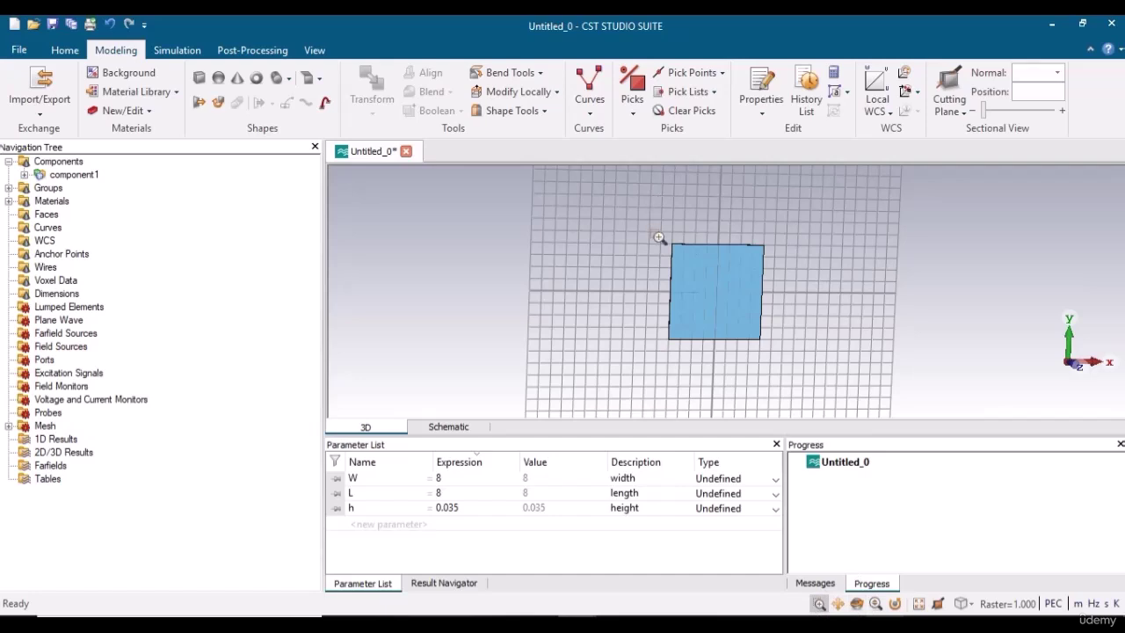
pyautogui.moveTo(660, 239); pyautogui.dragTo(831, 366)
pyautogui.press('s')
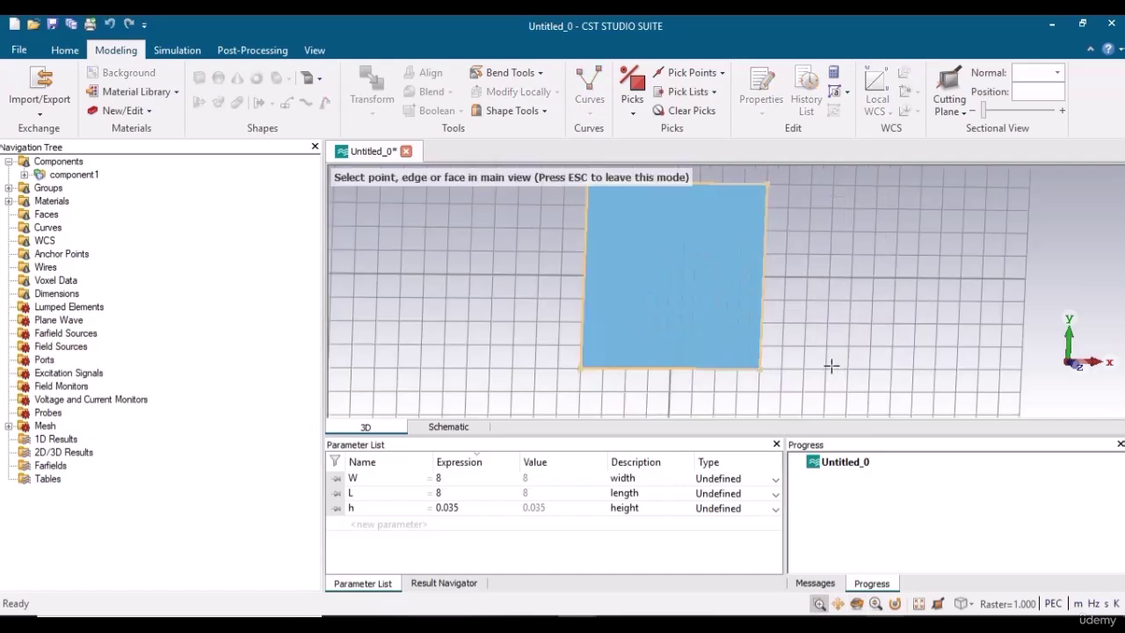
pyautogui.click(582, 286)
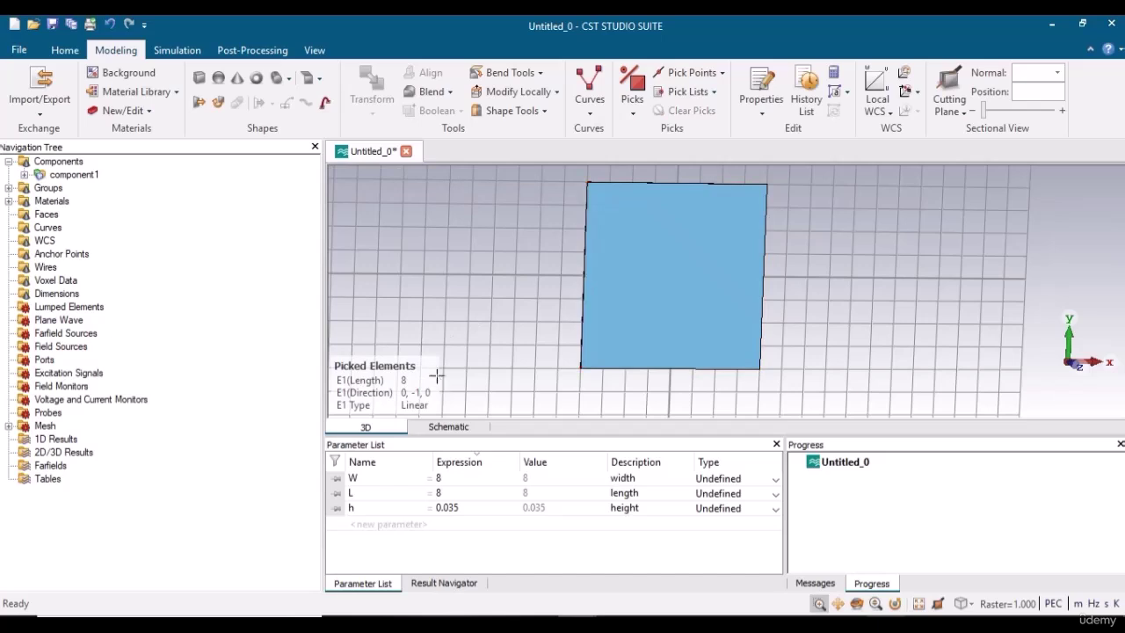
pyautogui.press('d')
# Measure the brick's lower horizontal edge by picking it, and clear the pick.
pyautogui.press('s')
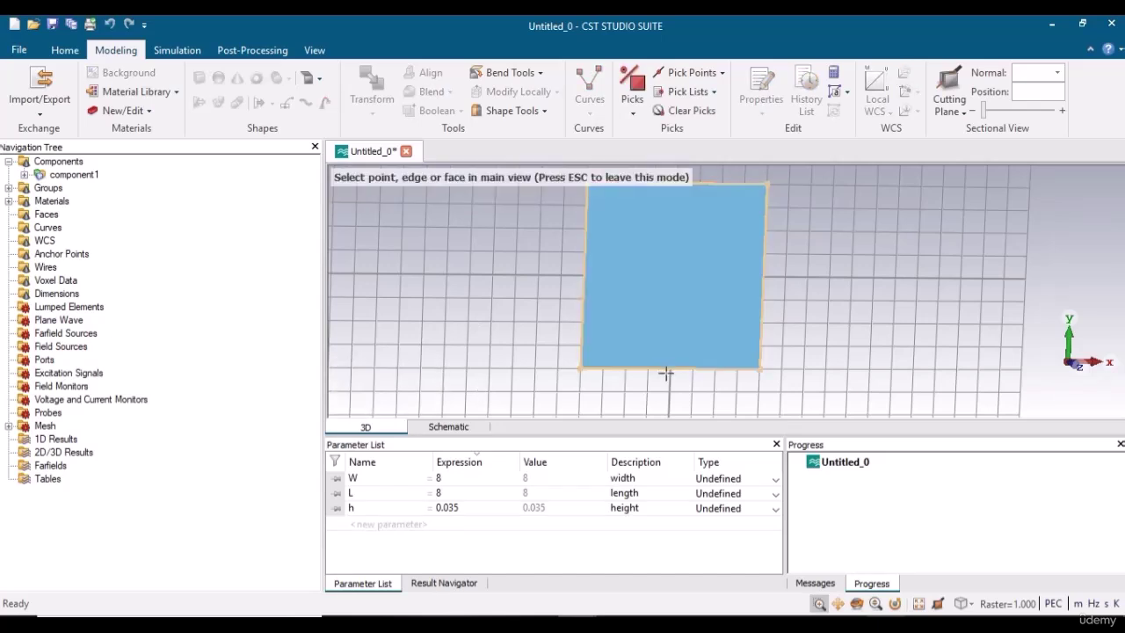
pyautogui.click(674, 369)
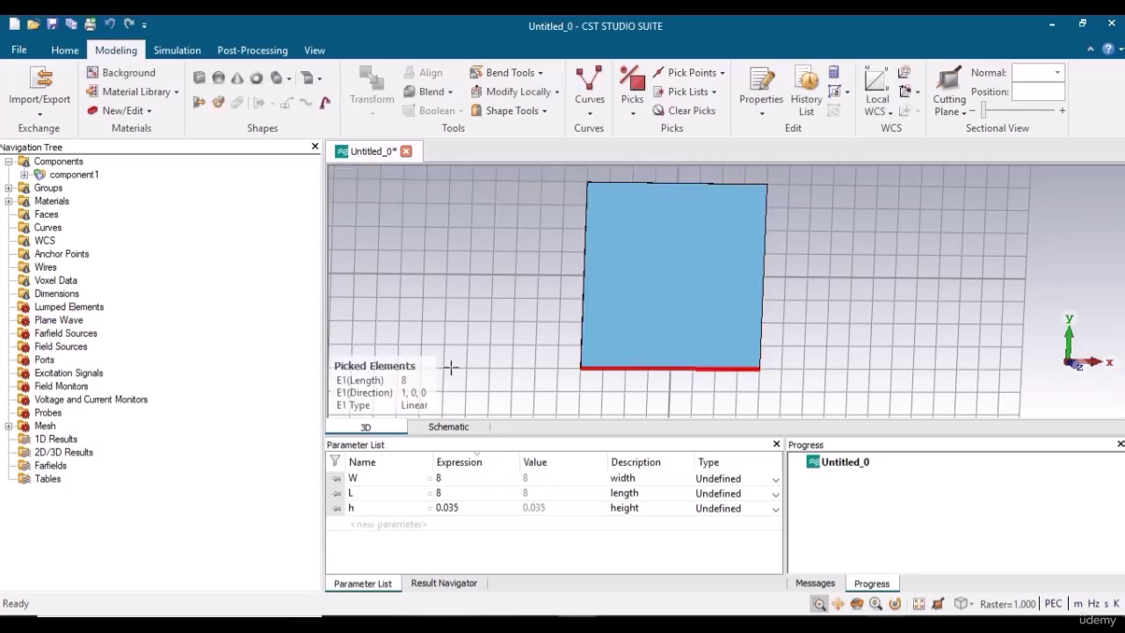
pyautogui.click(692, 113)
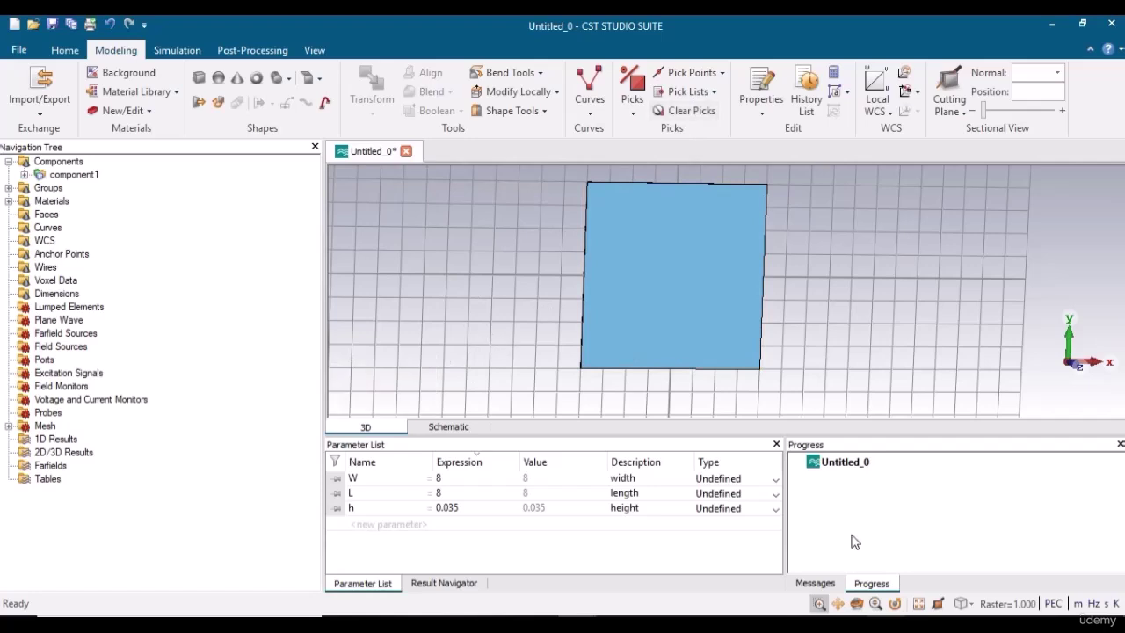
# Measure the brick's thickness by picking the short edge at its lower corner, and clear the pick.
pyautogui.click(858, 608)
pyautogui.moveTo(625, 302); pyautogui.dragTo(858, 276)
pyautogui.click(818, 604)
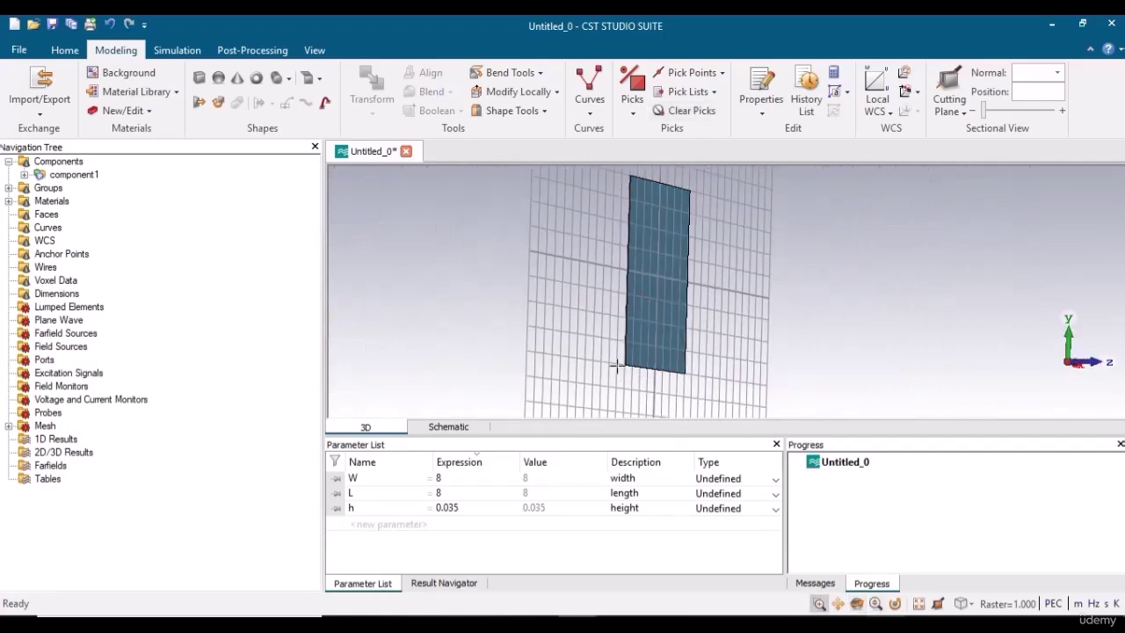
pyautogui.moveTo(617, 360); pyautogui.dragTo(643, 380)
pyautogui.moveTo(647, 219); pyautogui.dragTo(718, 264)
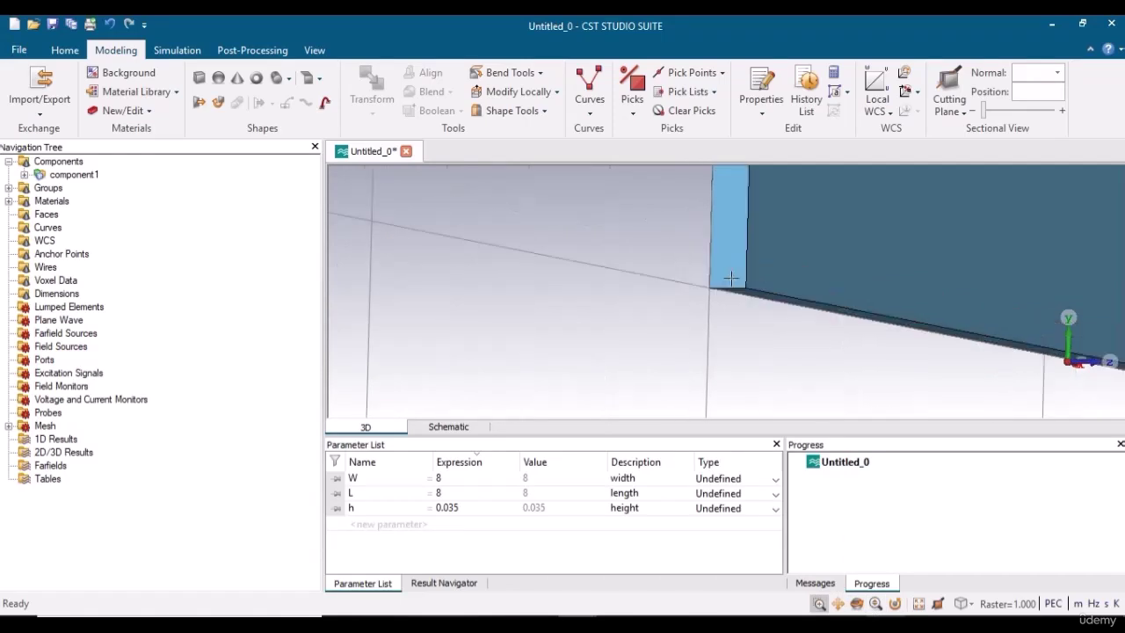
pyautogui.press('s')
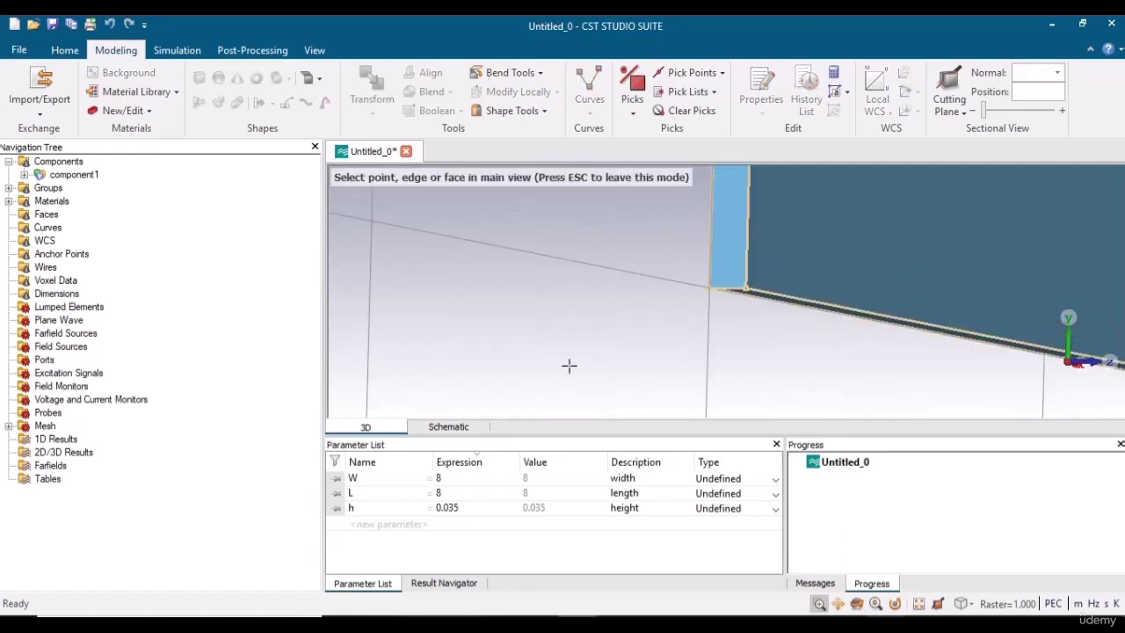
pyautogui.click(725, 290)
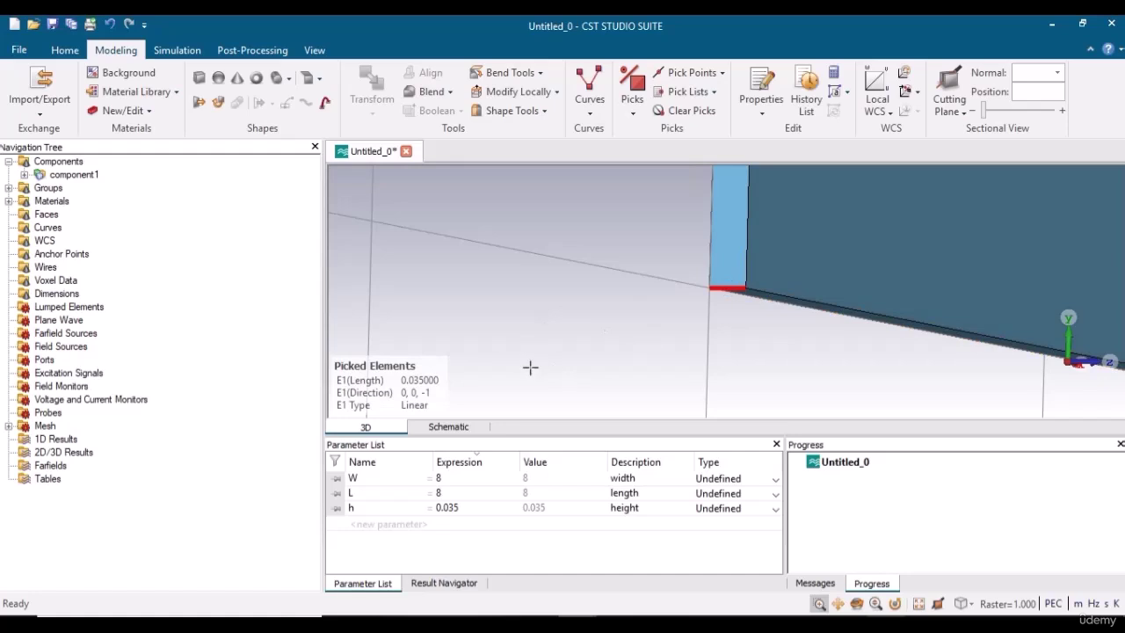
pyautogui.click(684, 111)
# Pick the midpoint of the left edge on the brick's upper face.
pyautogui.press('space')
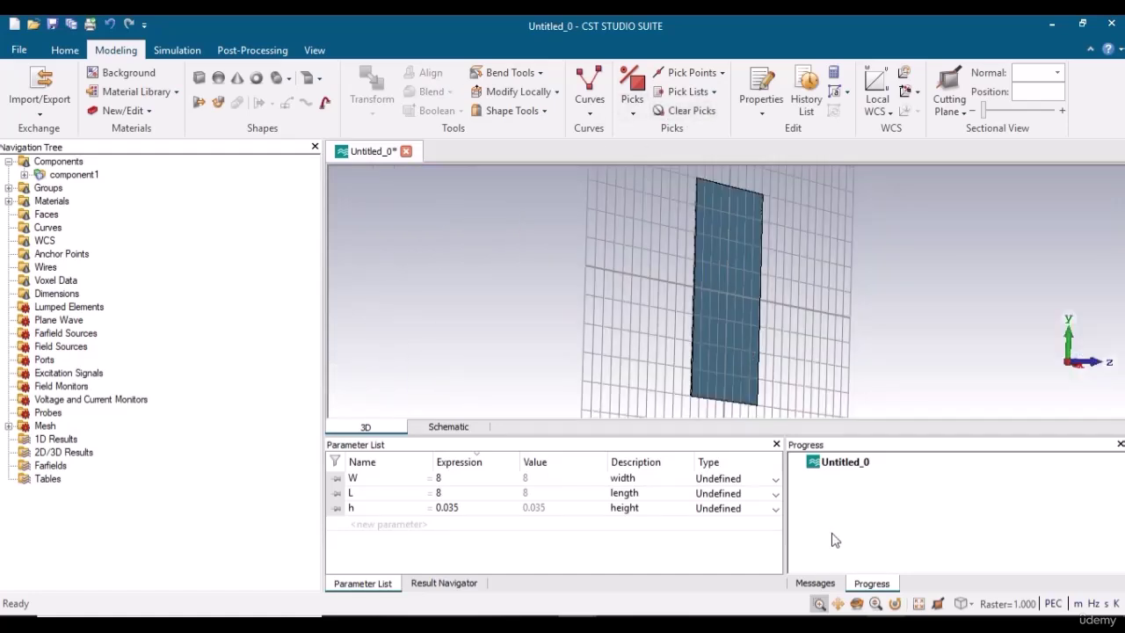
pyautogui.click(857, 604)
pyautogui.moveTo(743, 332); pyautogui.dragTo(524, 294)
pyautogui.moveTo(635, 297); pyautogui.dragTo(531, 309)
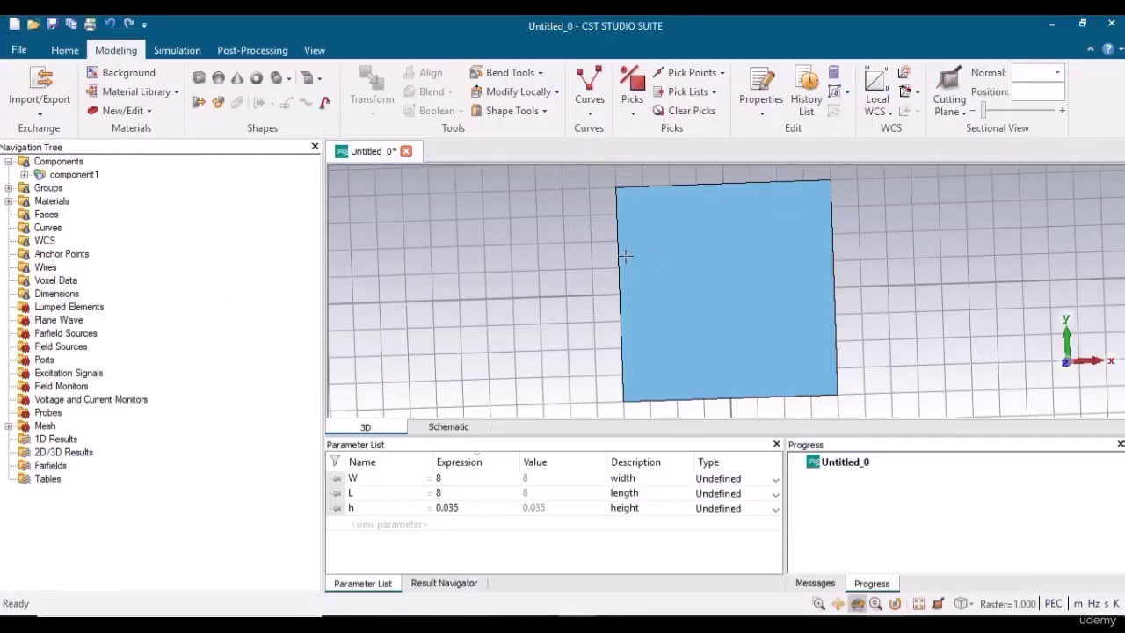
pyautogui.moveTo(628, 253); pyautogui.dragTo(671, 196)
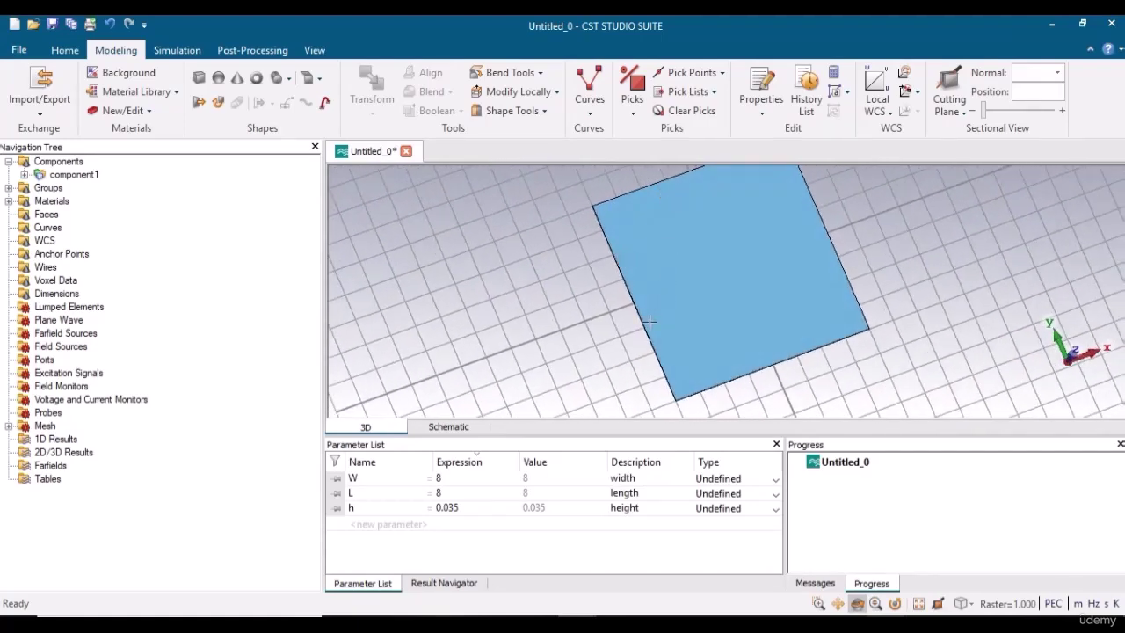
pyautogui.press('e')
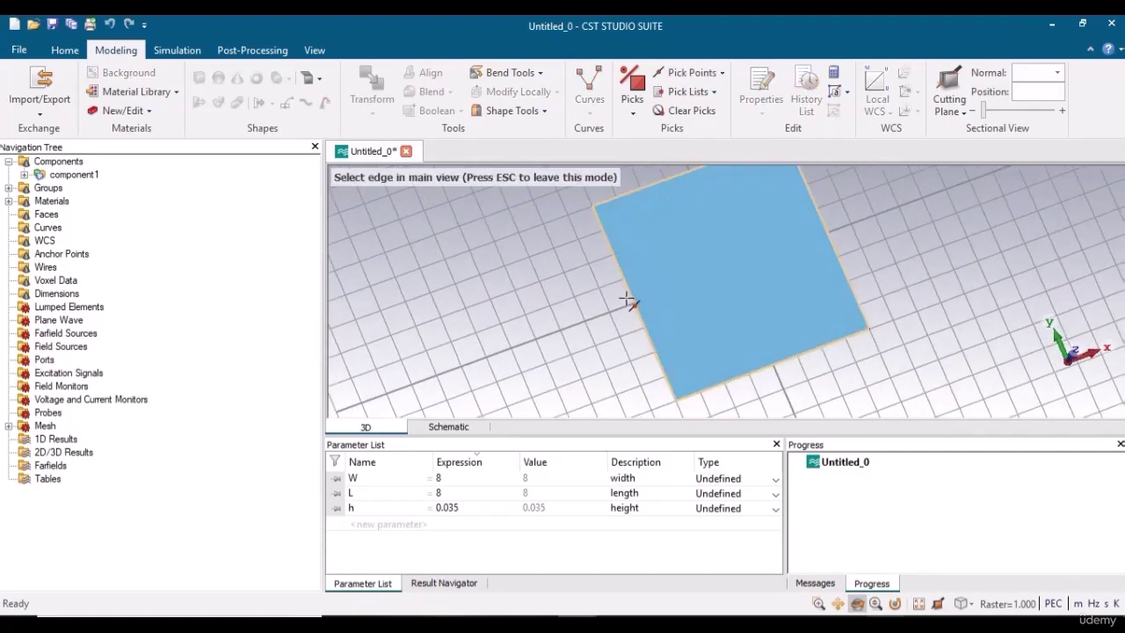
pyautogui.click(632, 301)
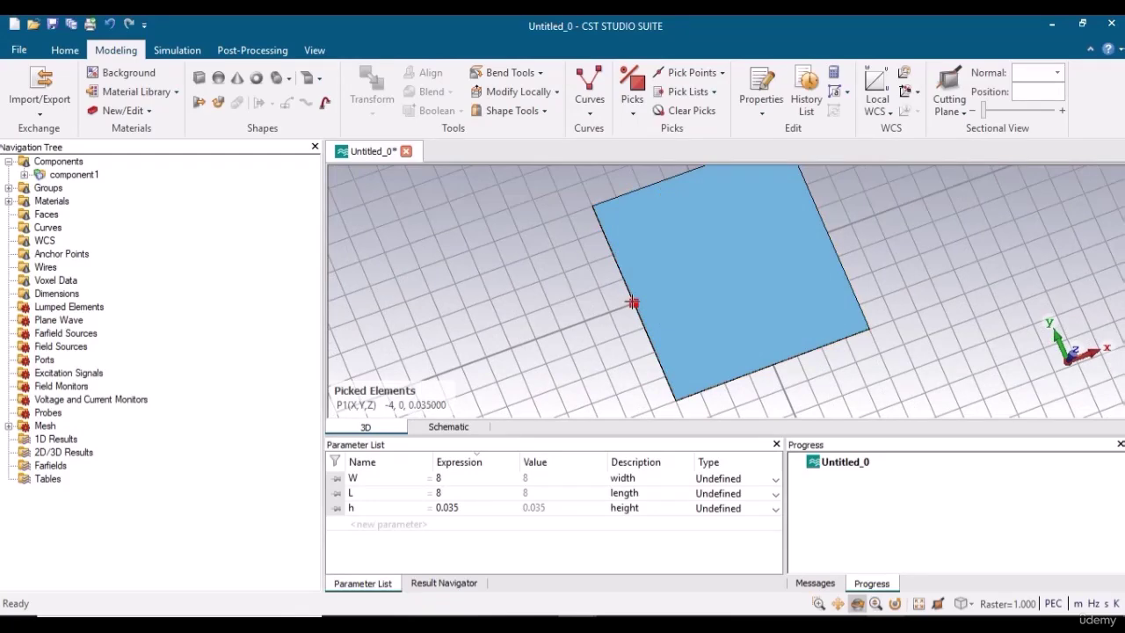
# Align the local WCS with the picked edge midpoint and begin a new brick named slot.
pyautogui.press('w')
pyautogui.moveTo(661, 330); pyautogui.dragTo(670, 388)
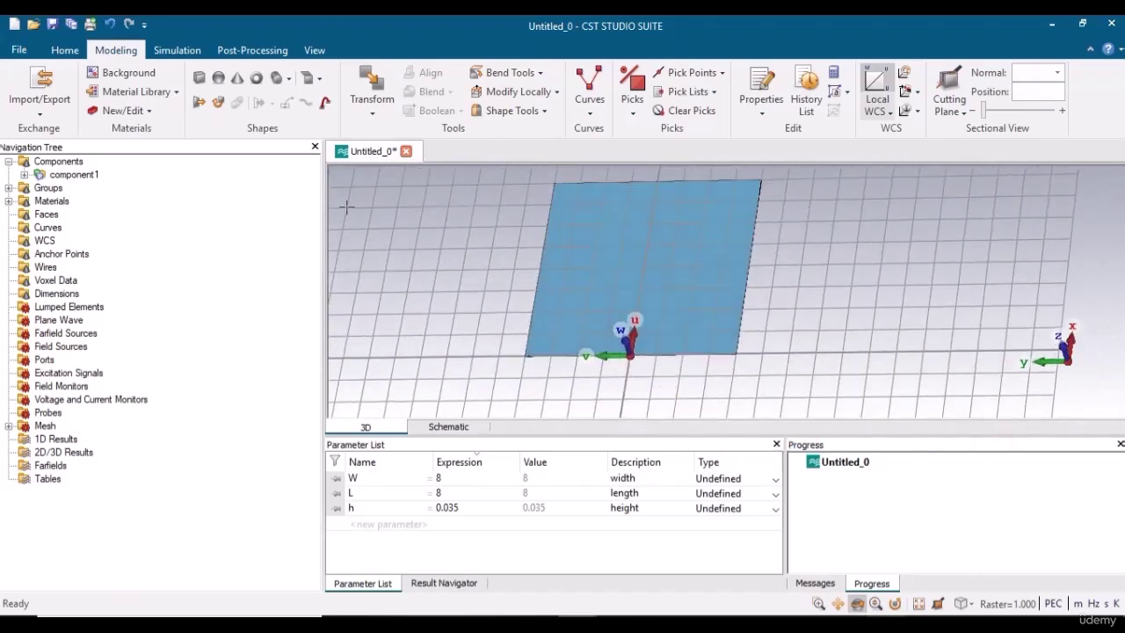
pyautogui.click(199, 78)
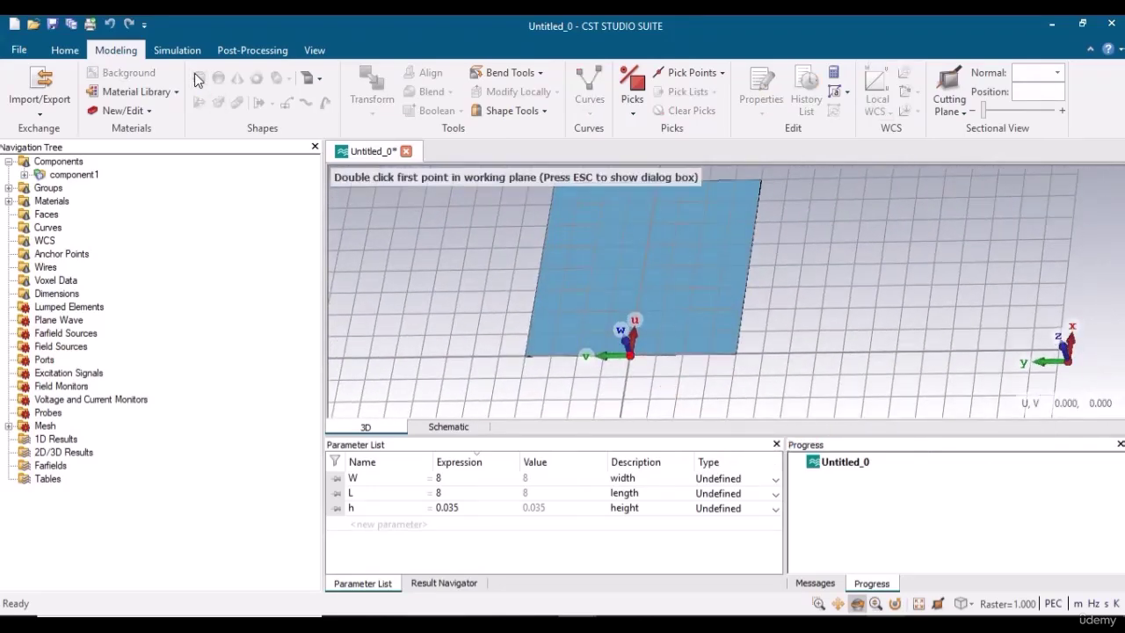
pyautogui.press('Escape')
pyautogui.write('slot')
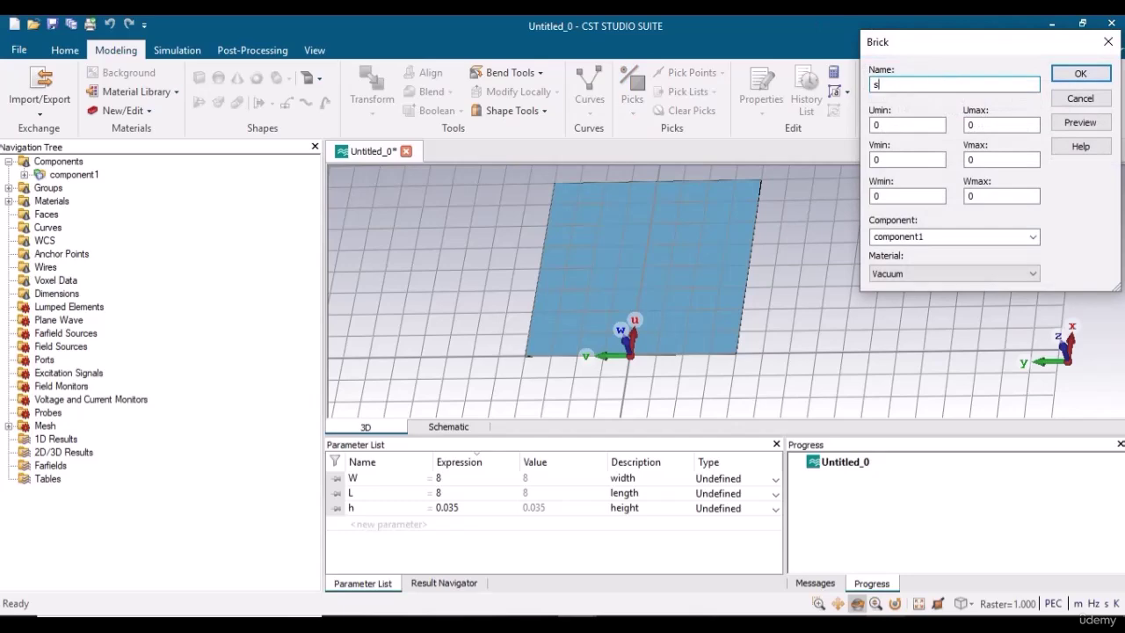
# Set the slot brick's Umax to sw, Vmax to sL and Wmax to h, consulting the task drawing for the parameter names.
pyautogui.click(982, 126)
pyautogui.hotkey('alt', 'Tab')
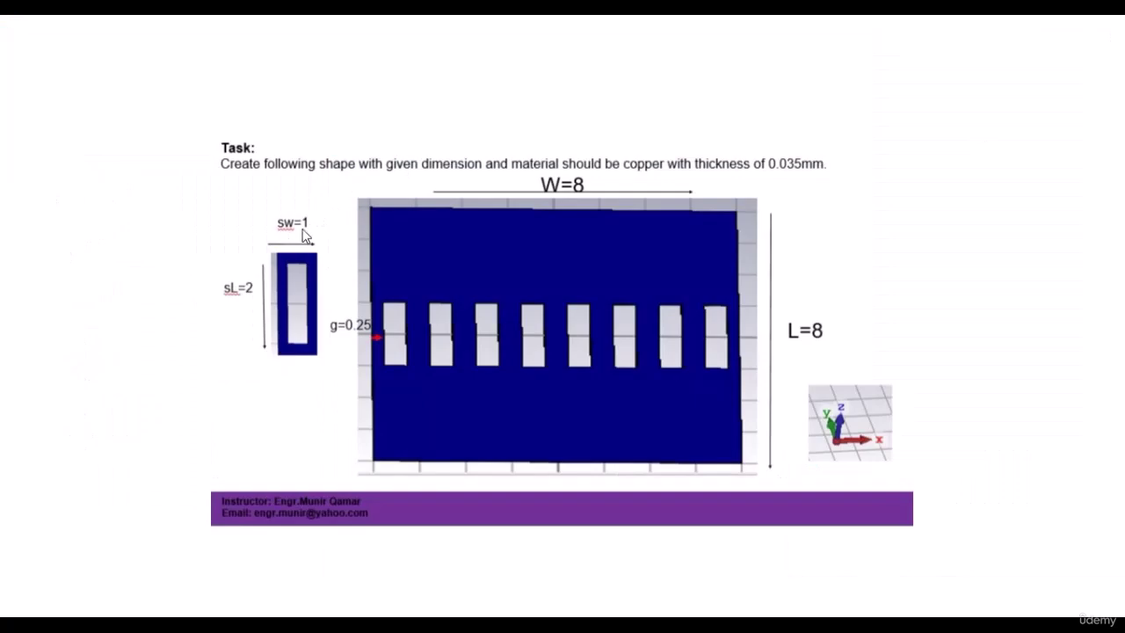
pyautogui.hotkey('alt', 'Tab')
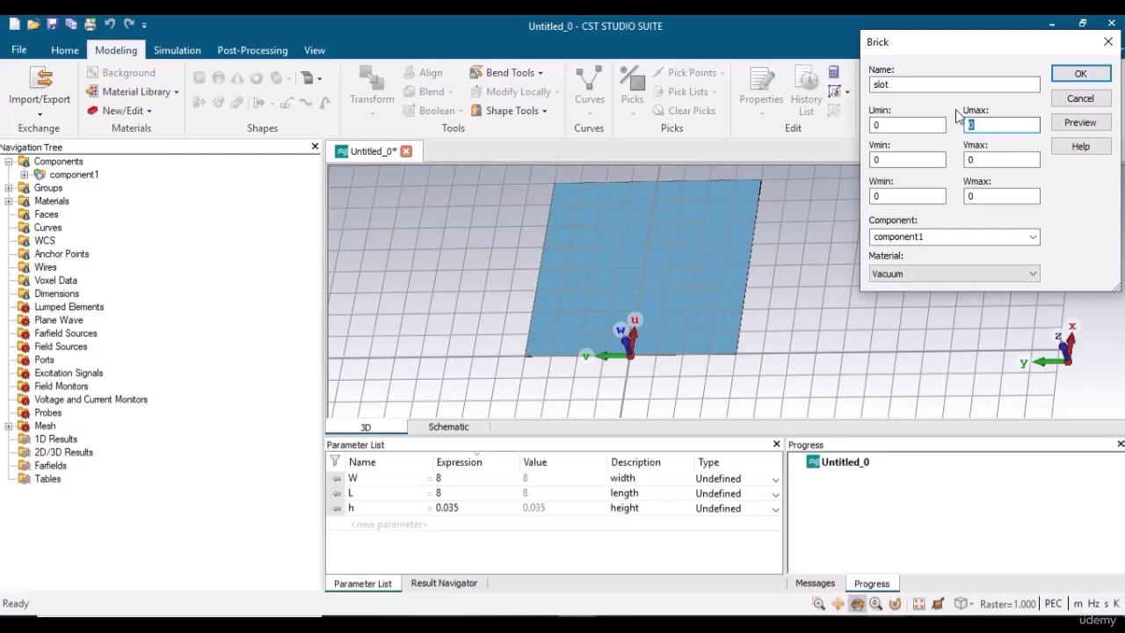
pyautogui.write('sw')
pyautogui.doubleClick(973, 159)
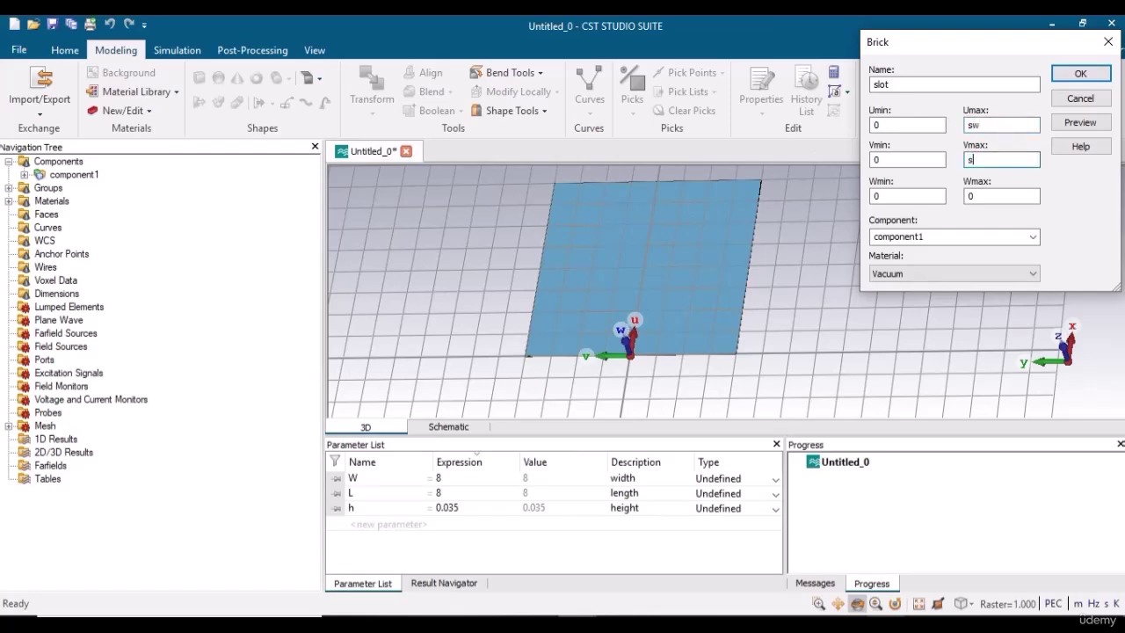
pyautogui.write('sL')
pyautogui.click(981, 194)
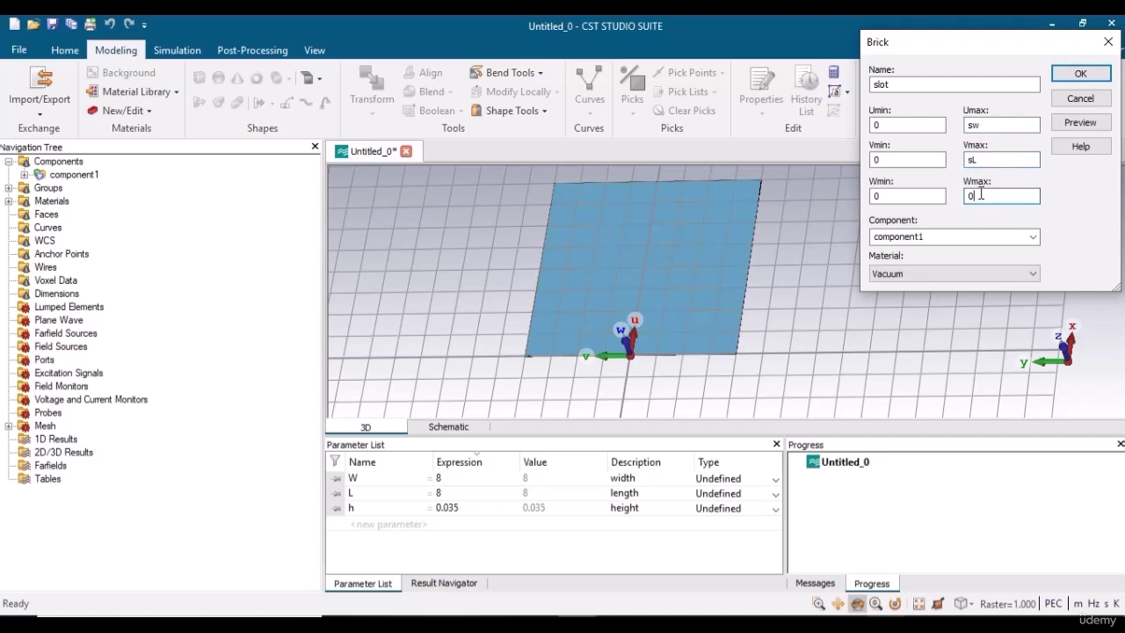
pyautogui.write('h')
# Preview the slot and define its missing parameters: sw as 1, and sL as 2 with the description "slot length".
pyautogui.click(1078, 125)
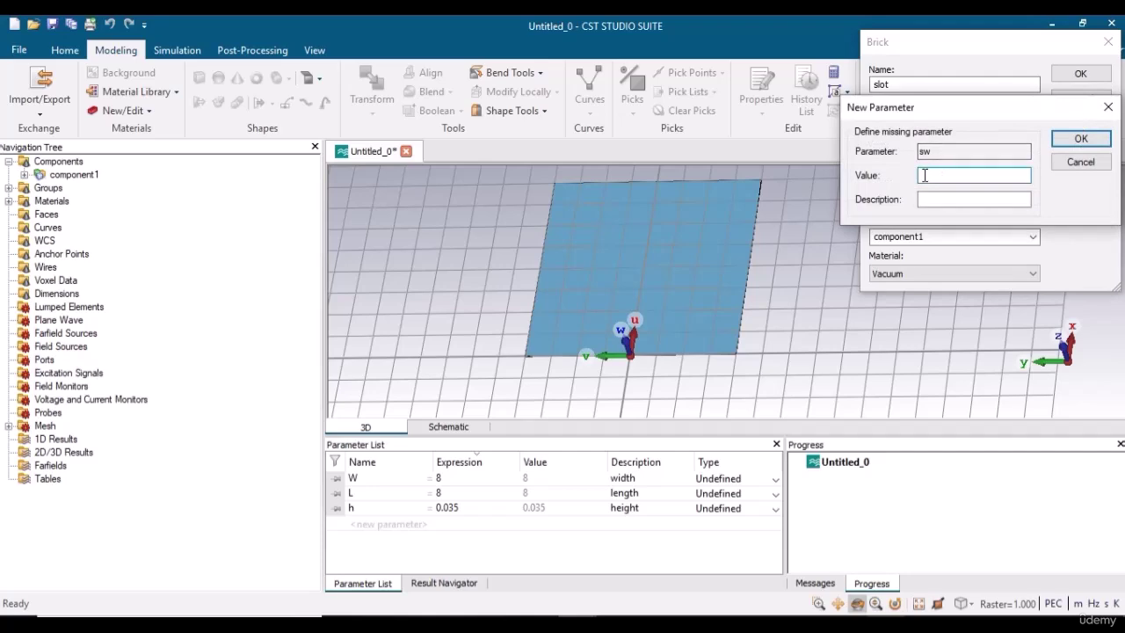
pyautogui.write('1')
pyautogui.press('Return')
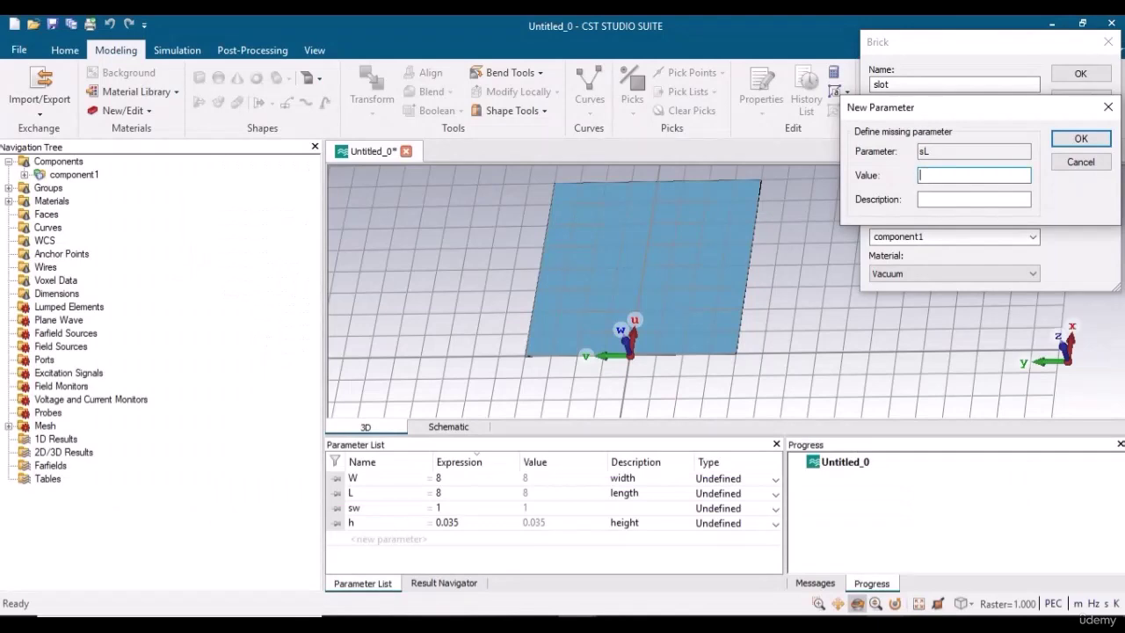
pyautogui.write('2')
pyautogui.press('Tab')
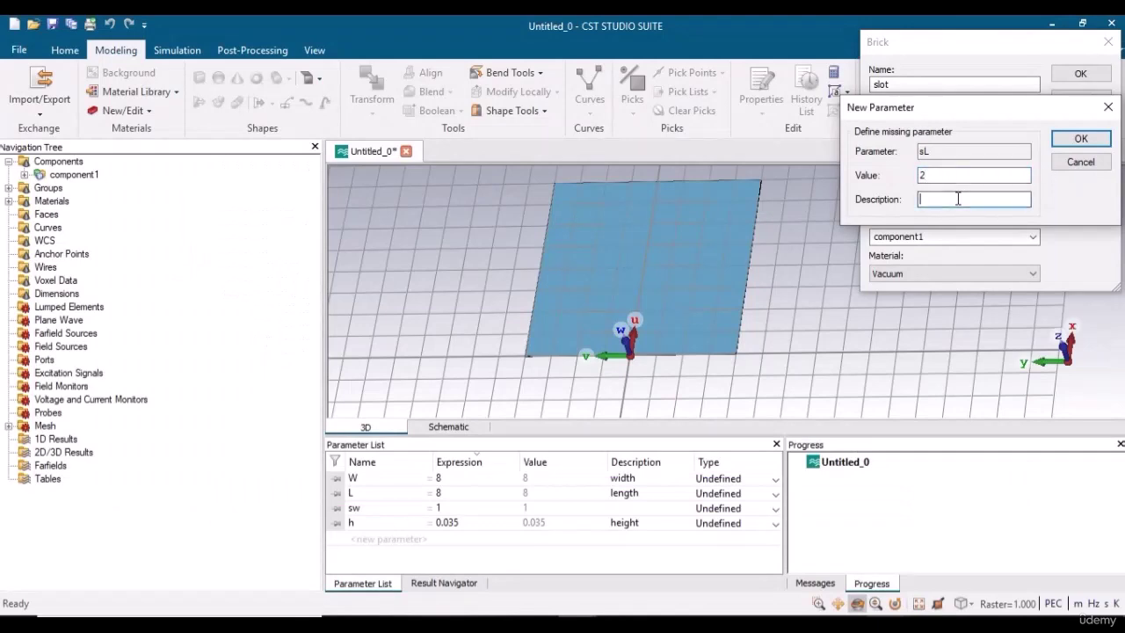
pyautogui.write('s')
pyautogui.write('lot length')
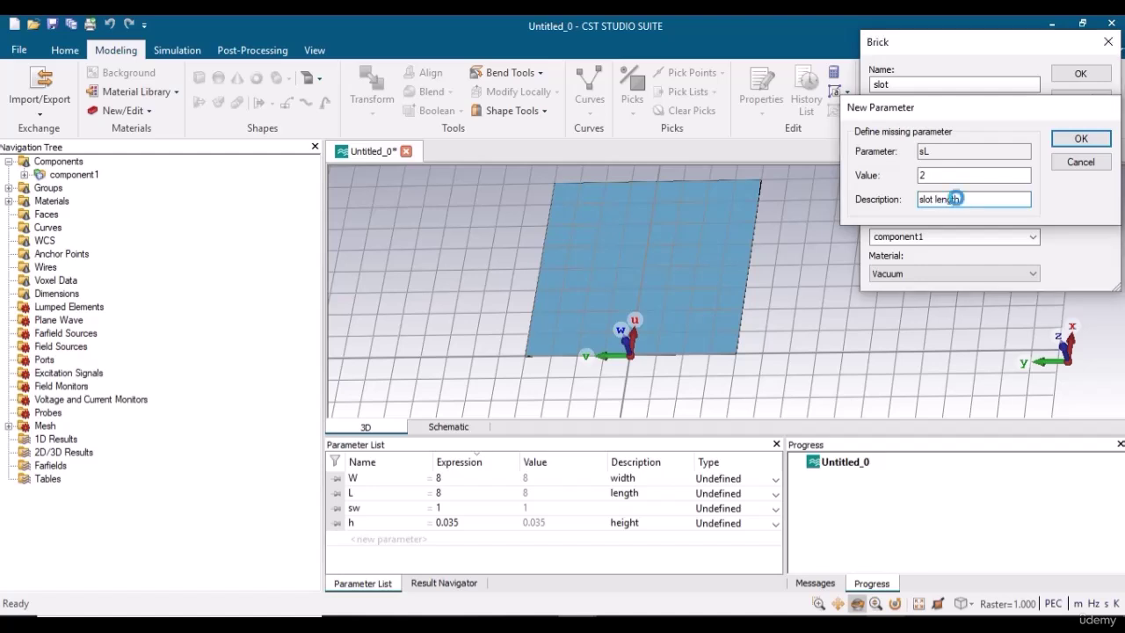
pyautogui.press('Return')
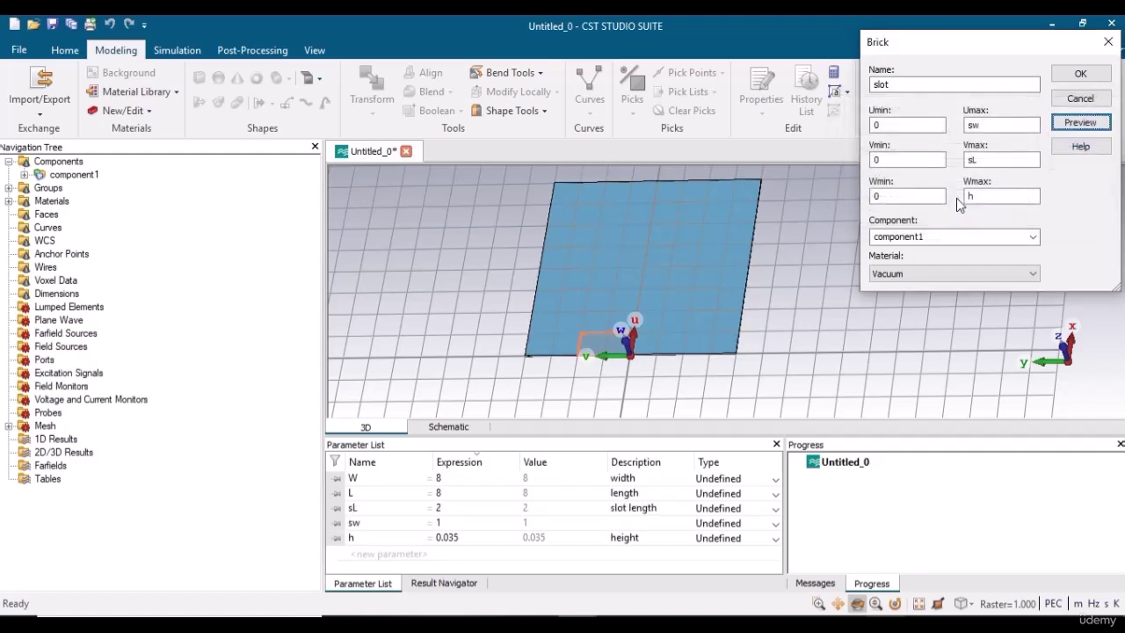
# Centre the slot along V with Vmin -sL/2 and Vmax sL/2, and compare its preview with the task drawing.
pyautogui.doubleClick(933, 159)
pyautogui.write('-')
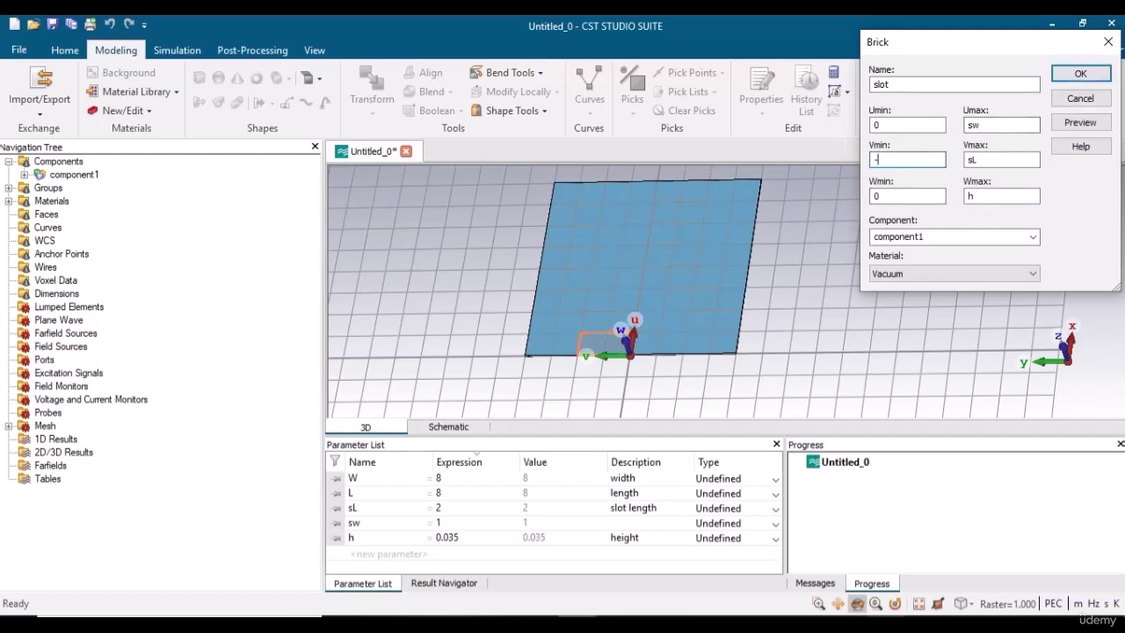
pyautogui.write('sL/2')
pyautogui.press('Tab')
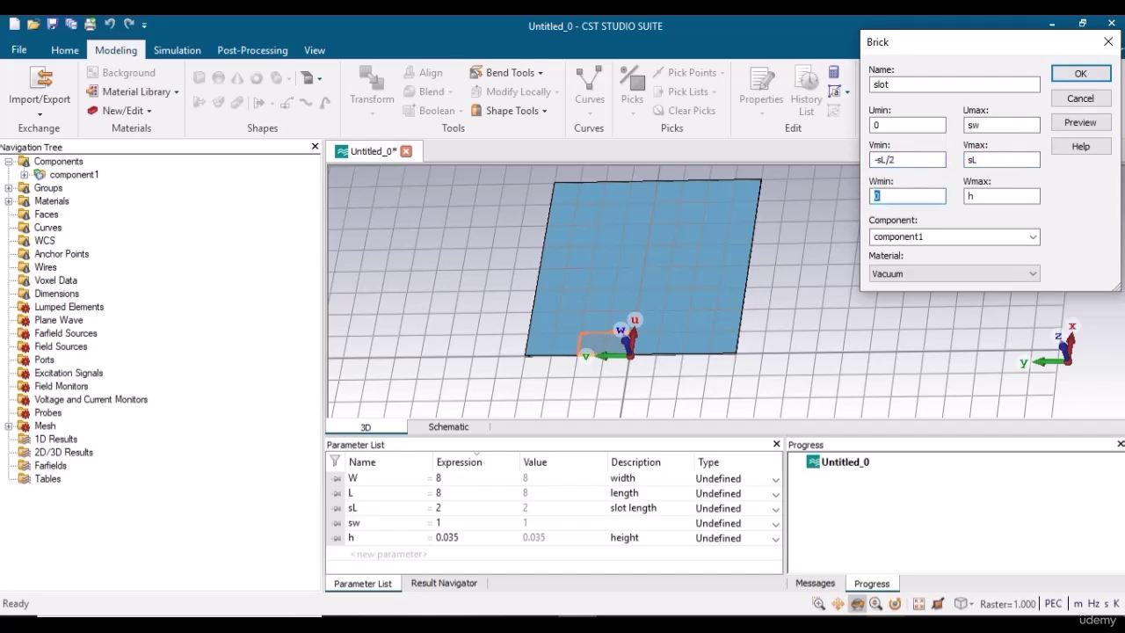
pyautogui.click(983, 160)
pyautogui.click(1081, 123)
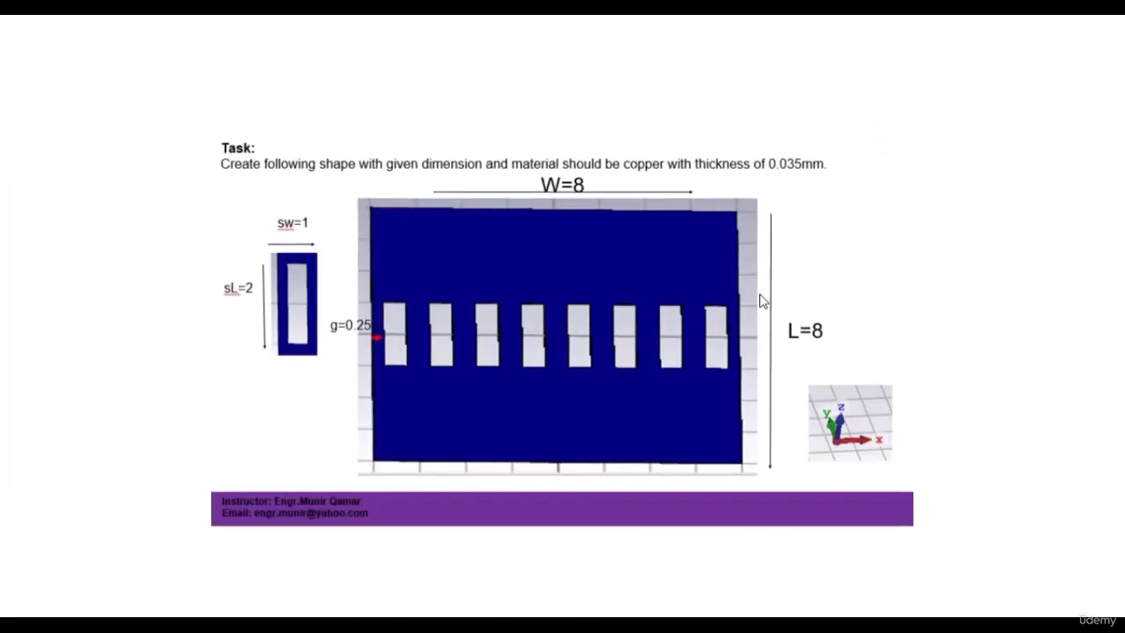
pyautogui.hotkey('alt', 'Tab')
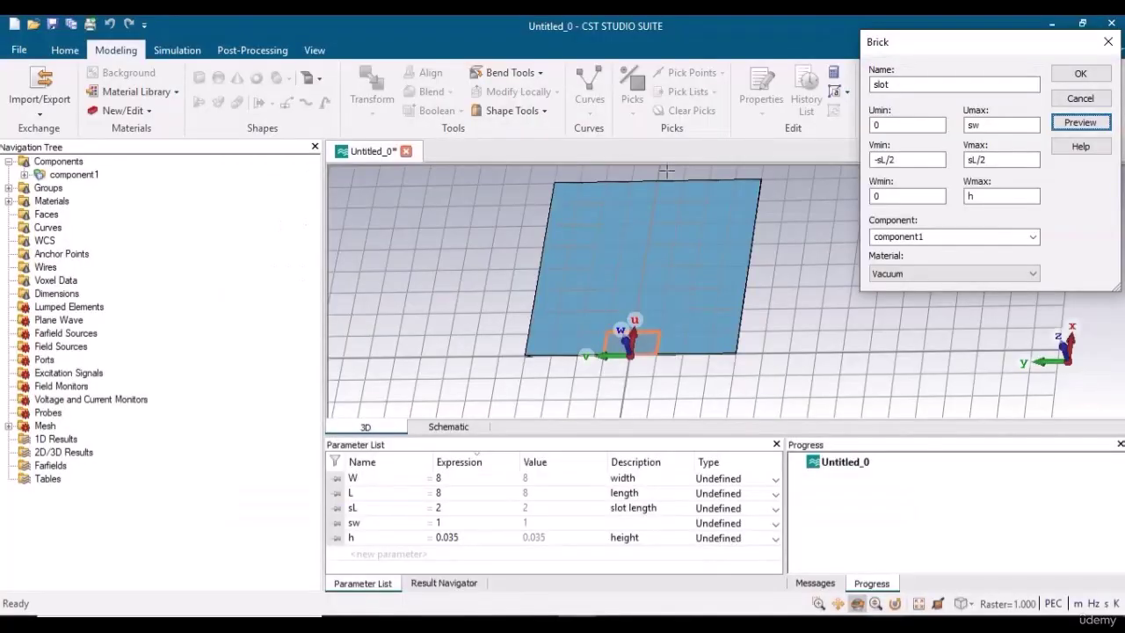
# Load Copper (annealed) from the material library as the slot brick's material and preview the shape.
pyautogui.click(904, 274)
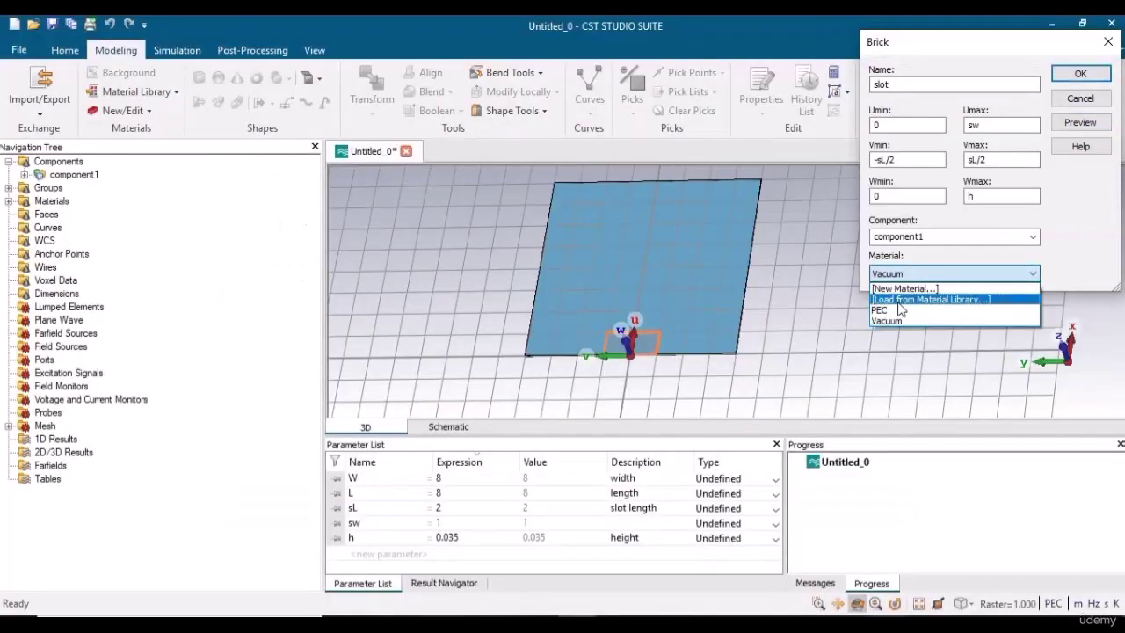
pyautogui.click(899, 301)
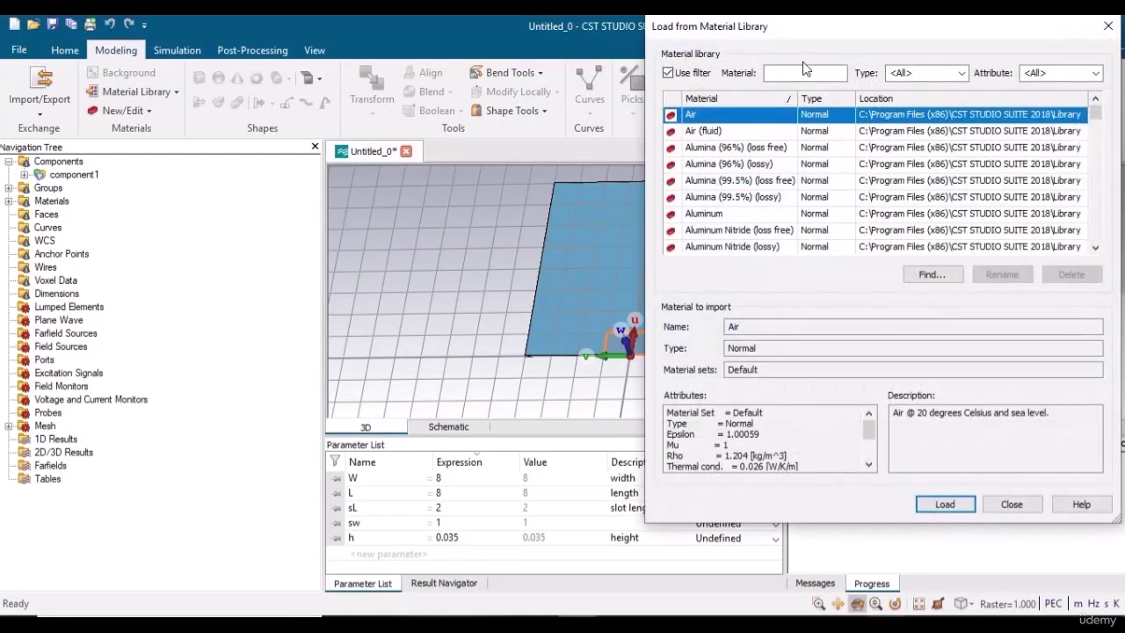
pyautogui.write('copp')
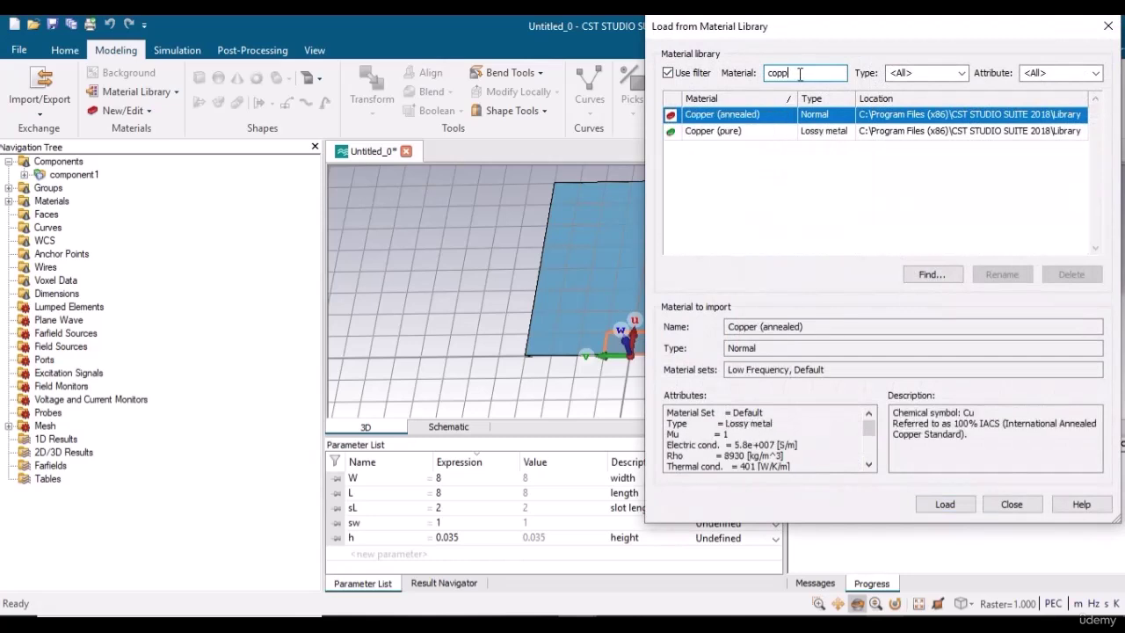
pyautogui.click(768, 111)
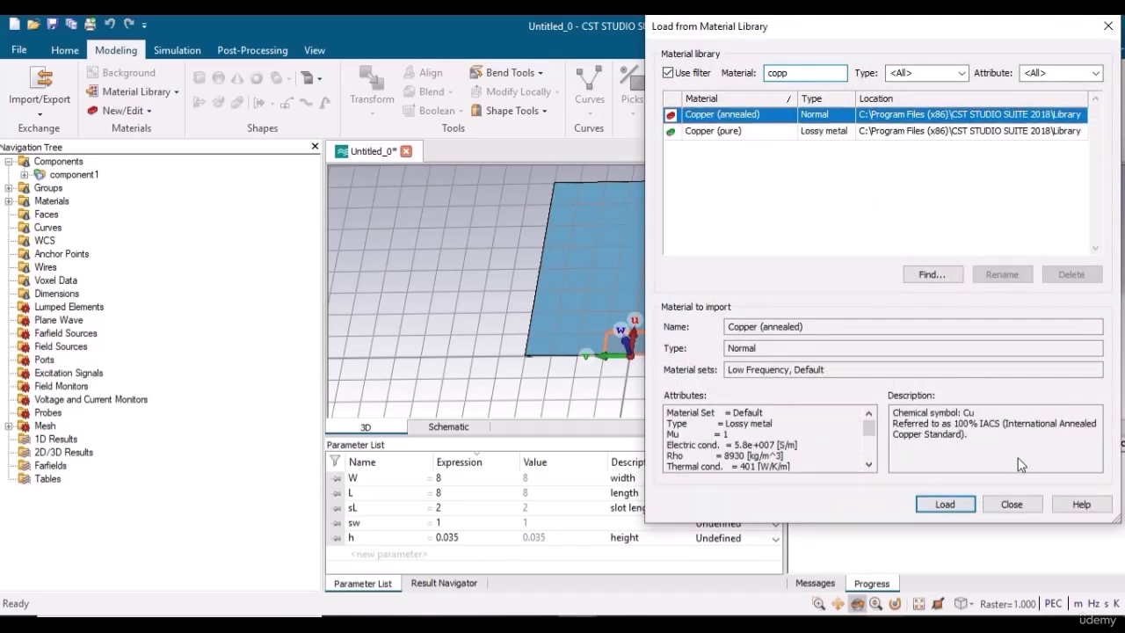
pyautogui.click(945, 504)
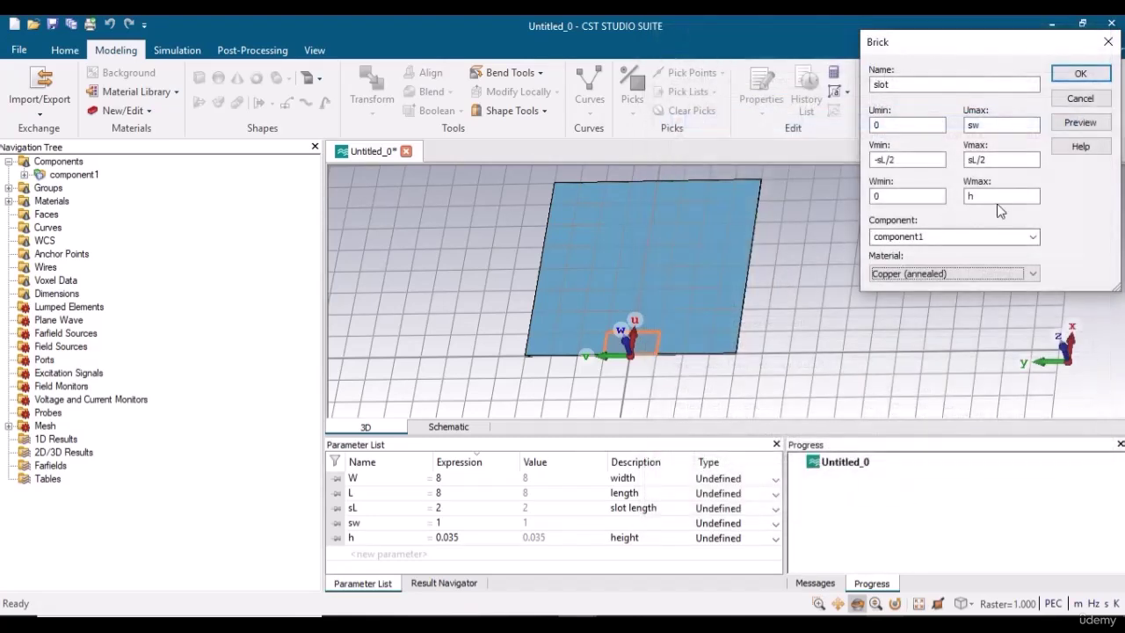
pyautogui.click(1079, 124)
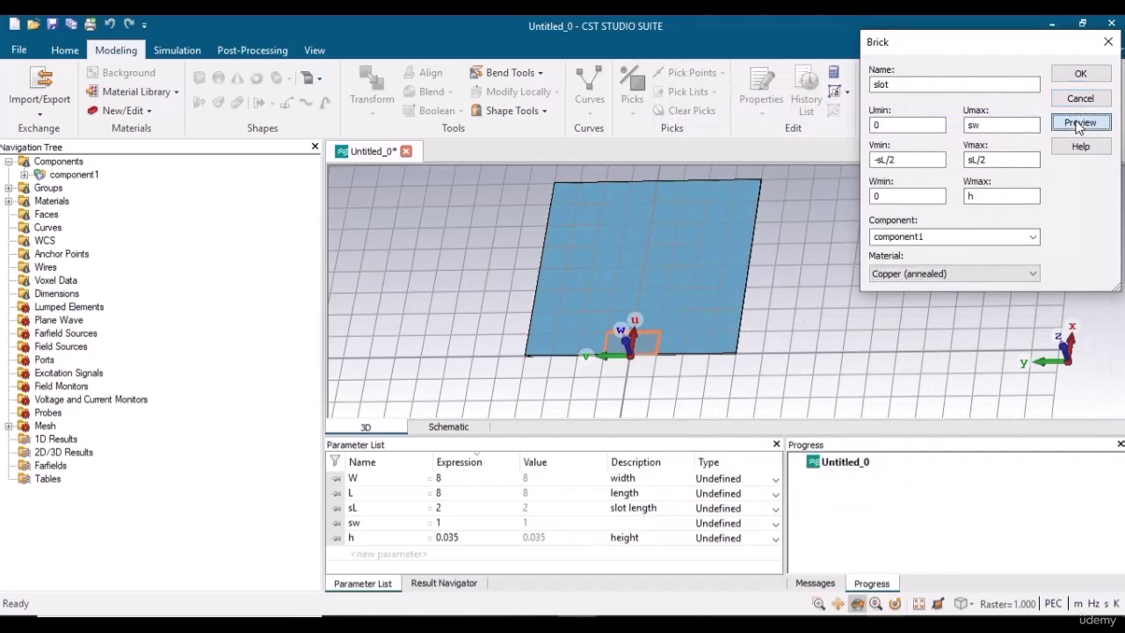
# Offset the slot from the plate's edge by setting Umin to g and Umax to sw+g.
pyautogui.moveTo(714, 314)
pyautogui.mouseDown()
pyautogui.moveTo(799, 196)
pyautogui.moveTo(673, 317)
pyautogui.moveTo(690, 344)
pyautogui.mouseUp()
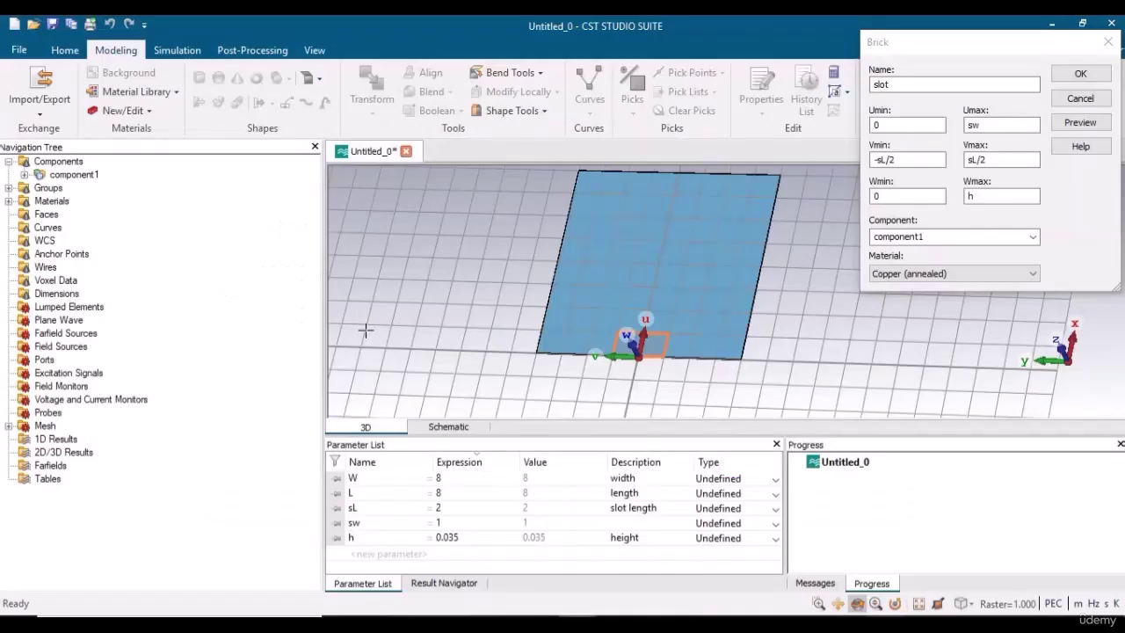
pyautogui.click(919, 126)
pyautogui.doubleClick(896, 126)
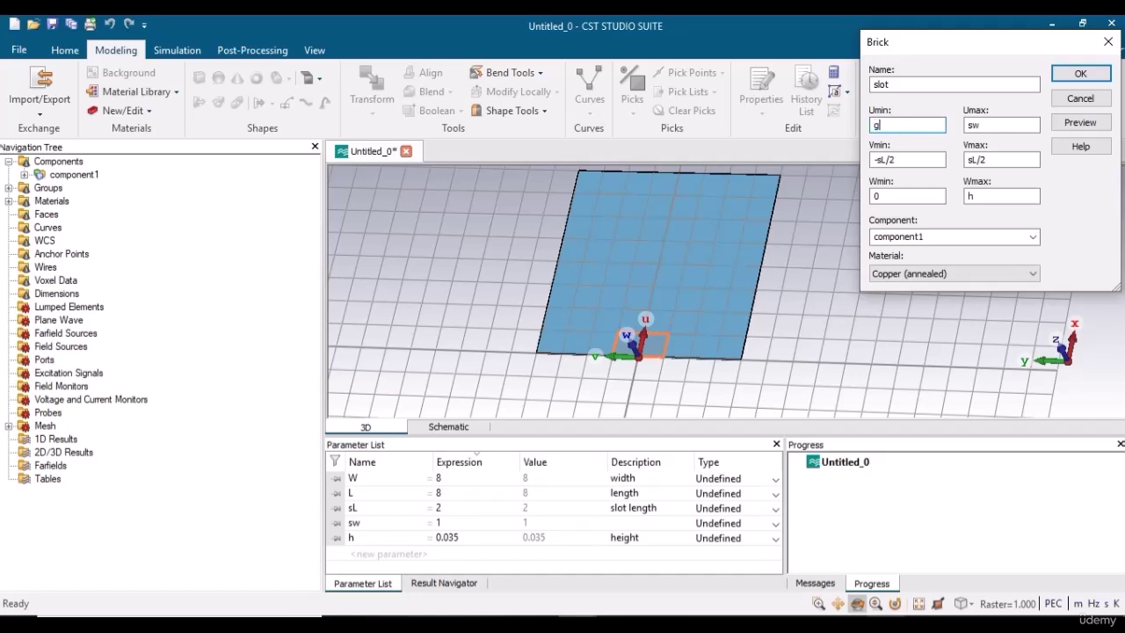
pyautogui.click(998, 126)
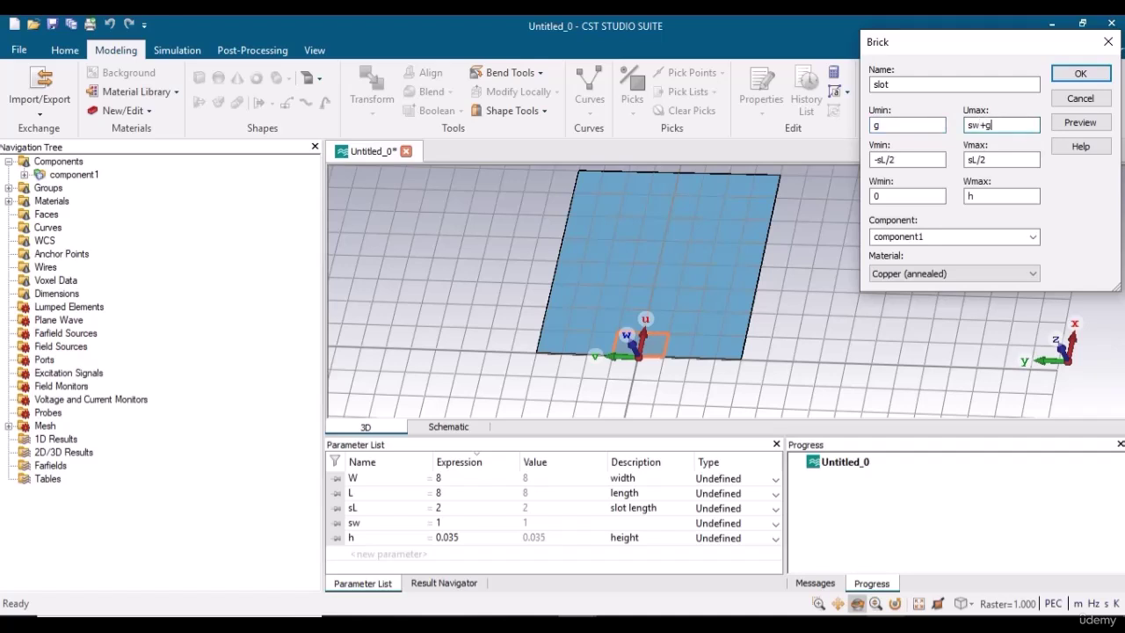
# Preview the offset slot and define the missing parameter g as 0.25 with the description "gap".
pyautogui.click(1075, 123)
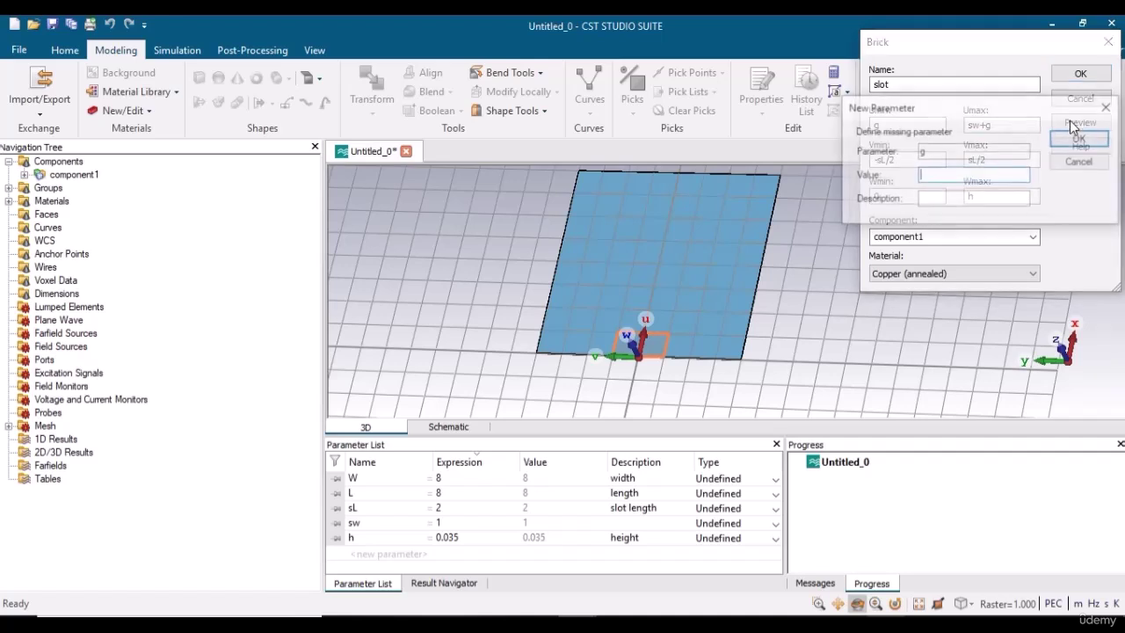
pyautogui.write('0.25')
pyautogui.click(938, 195)
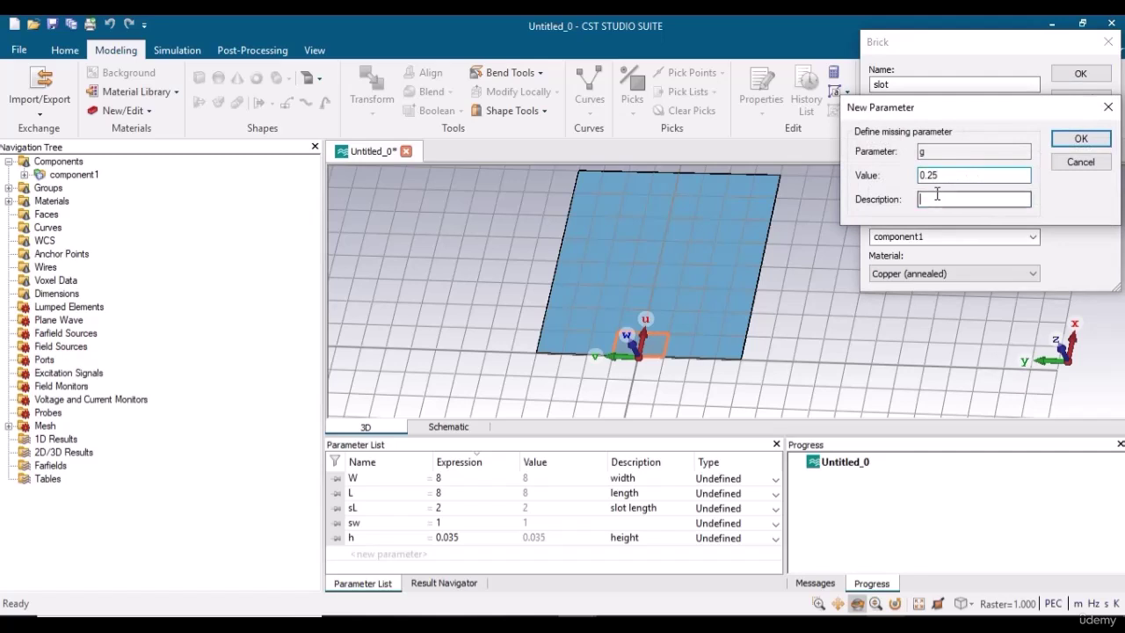
pyautogui.click(1080, 136)
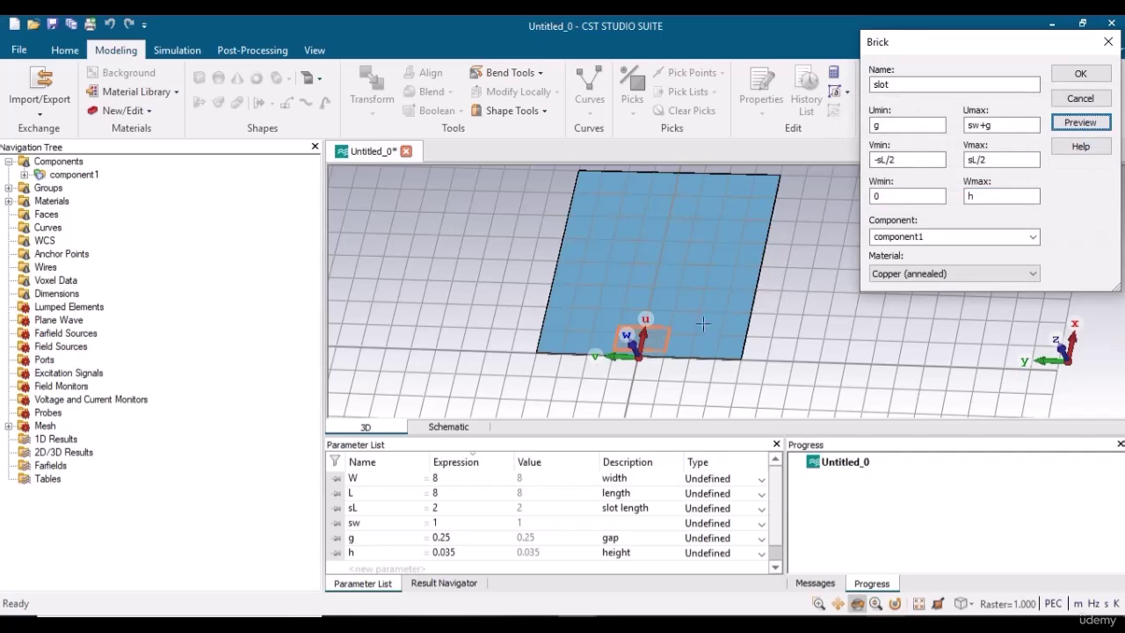
# Inspect the previewed slot's position on the plate and create the slot brick.
pyautogui.moveTo(749, 314); pyautogui.dragTo(449, 515)
pyautogui.moveTo(733, 247); pyautogui.dragTo(808, 269)
pyautogui.press('space')
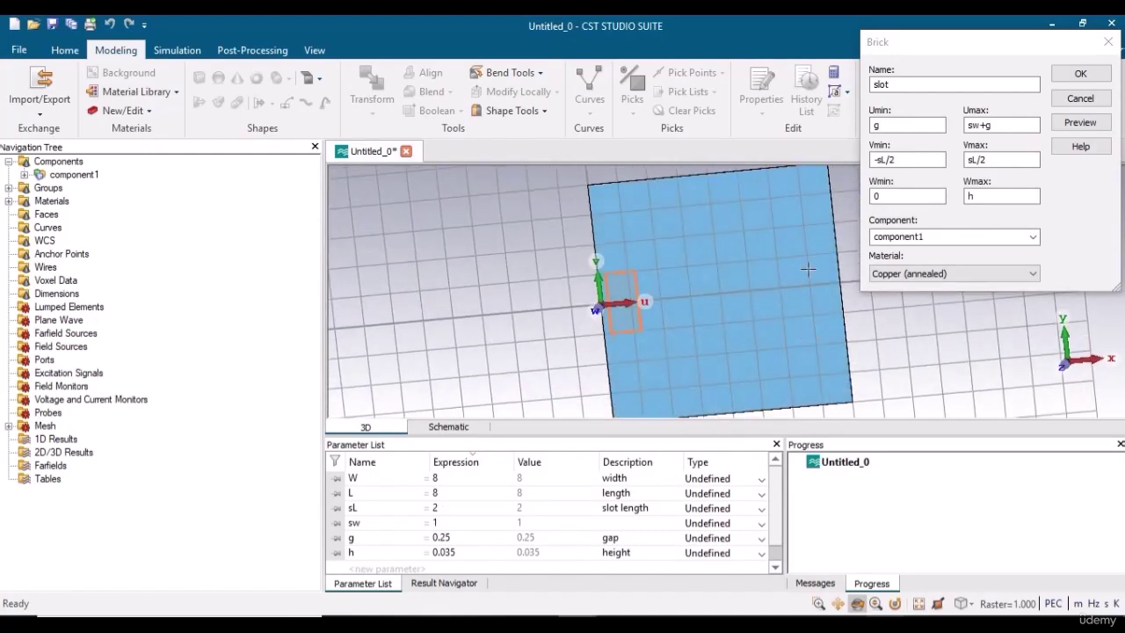
pyautogui.click(1079, 76)
pyautogui.click(1079, 74)
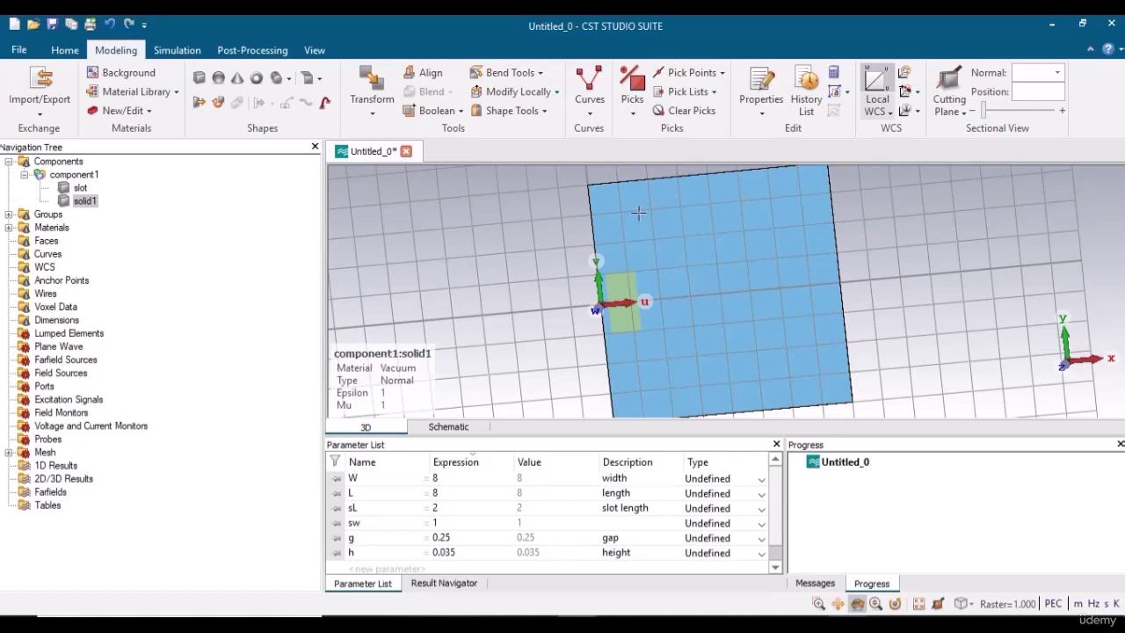
# Change the material of the large plate solid1 to Copper (annealed).
pyautogui.moveTo(610, 212)
pyautogui.mouseDown()
pyautogui.moveTo(836, 241)
pyautogui.moveTo(633, 224)
pyautogui.moveTo(653, 204)
pyautogui.moveTo(769, 177)
pyautogui.mouseUp()
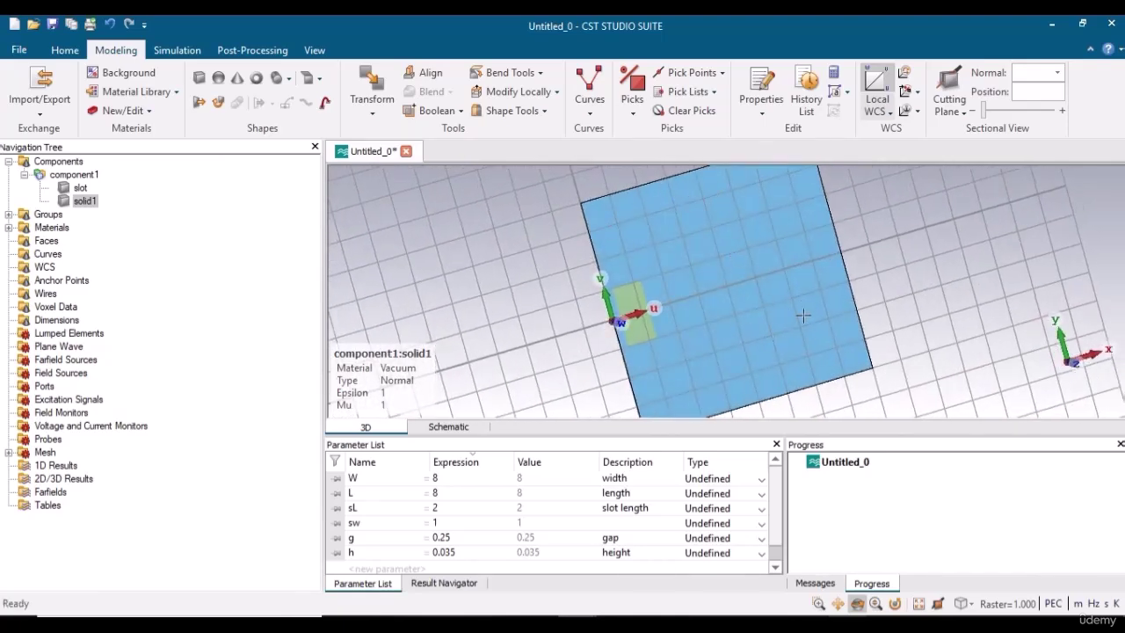
pyautogui.rightClick(89, 207)
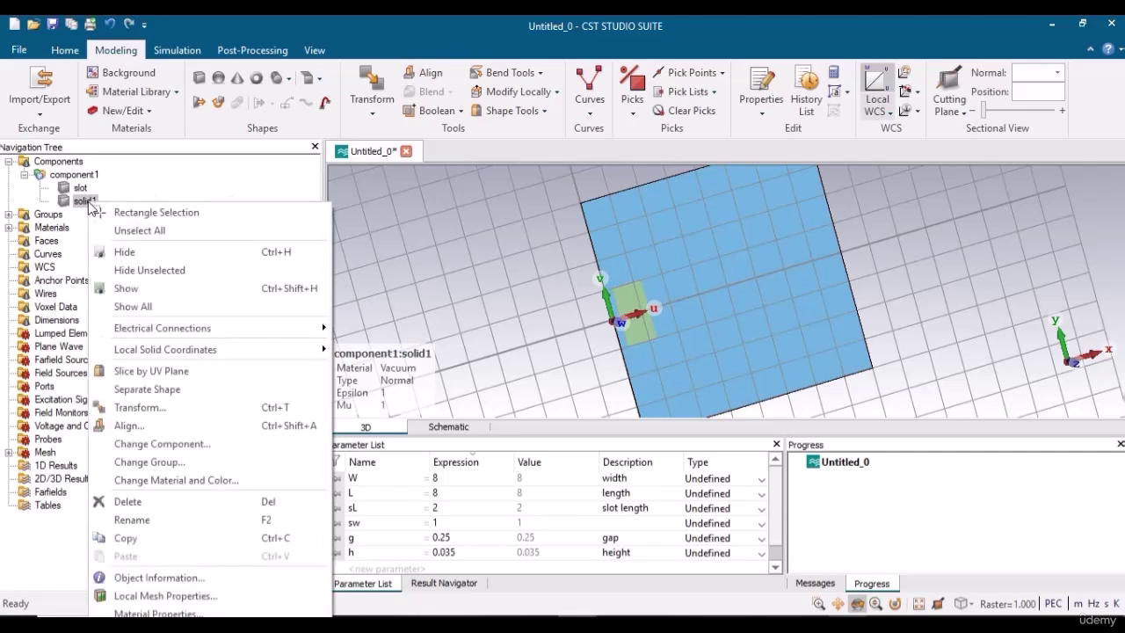
pyautogui.click(173, 488)
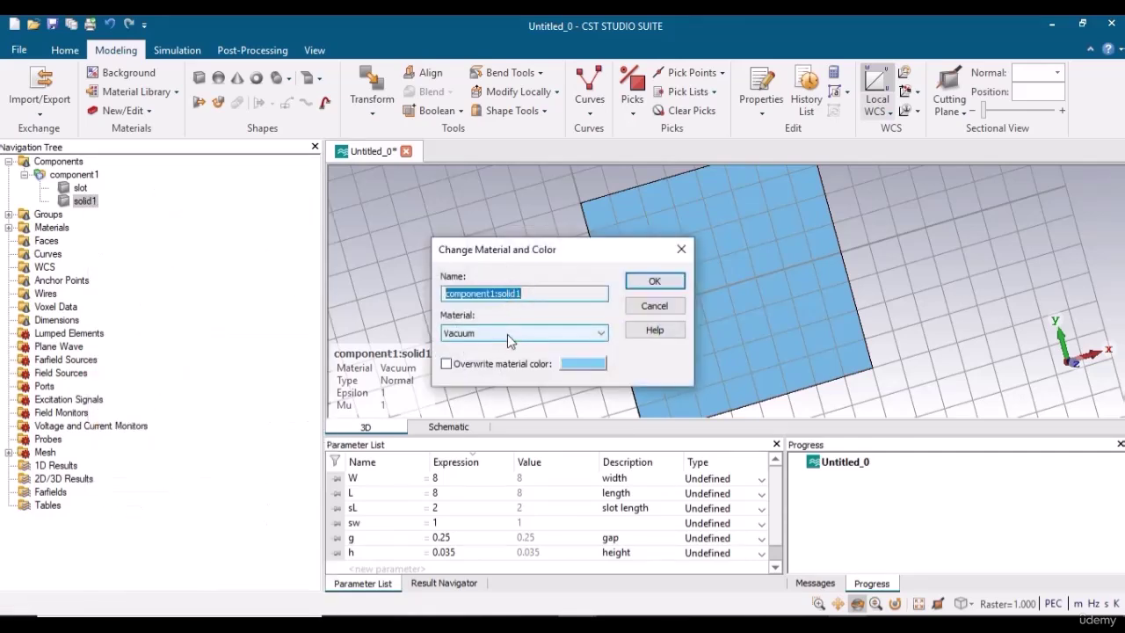
pyautogui.click(507, 334)
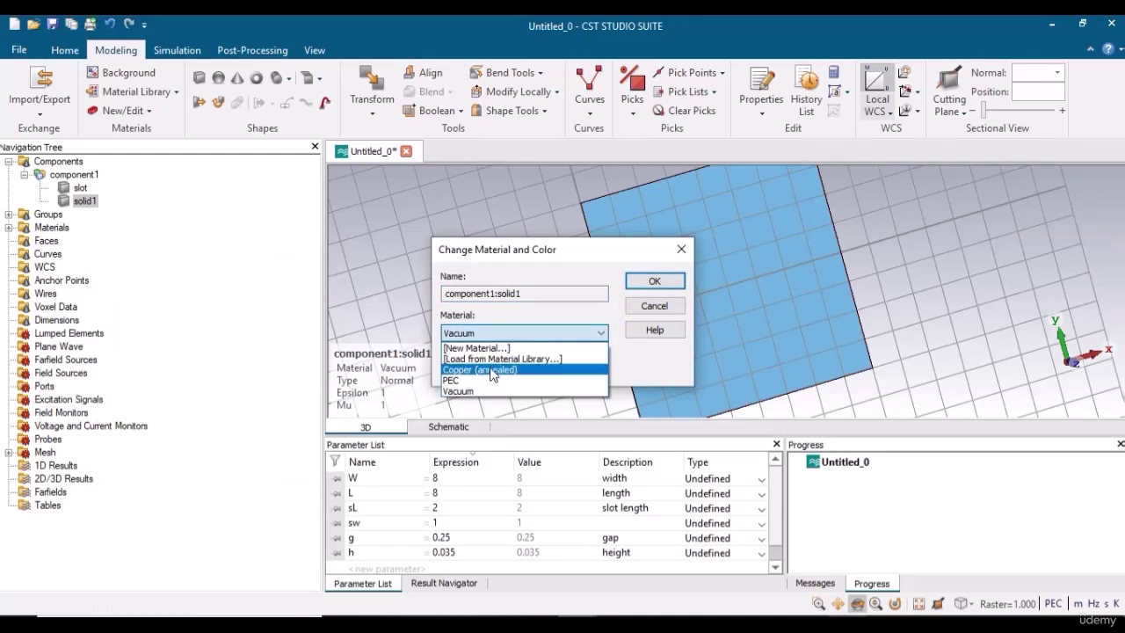
pyautogui.click(493, 375)
pyautogui.click(652, 280)
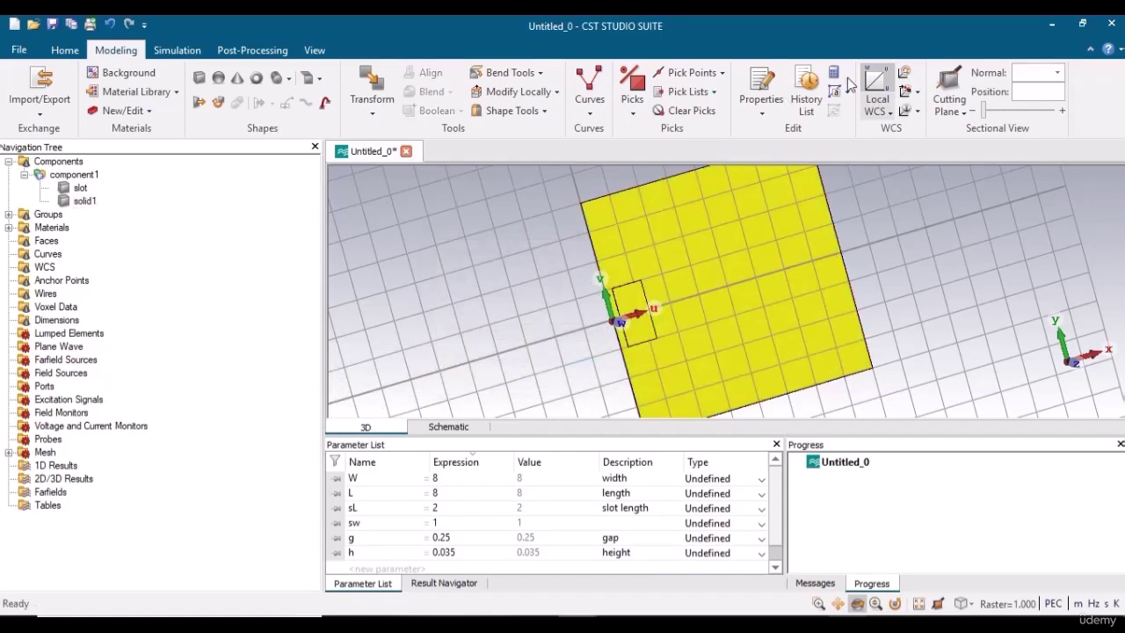
# Switch from the local WCS back to global coordinates and check the slot's depth position against the plate's edge.
pyautogui.click(876, 84)
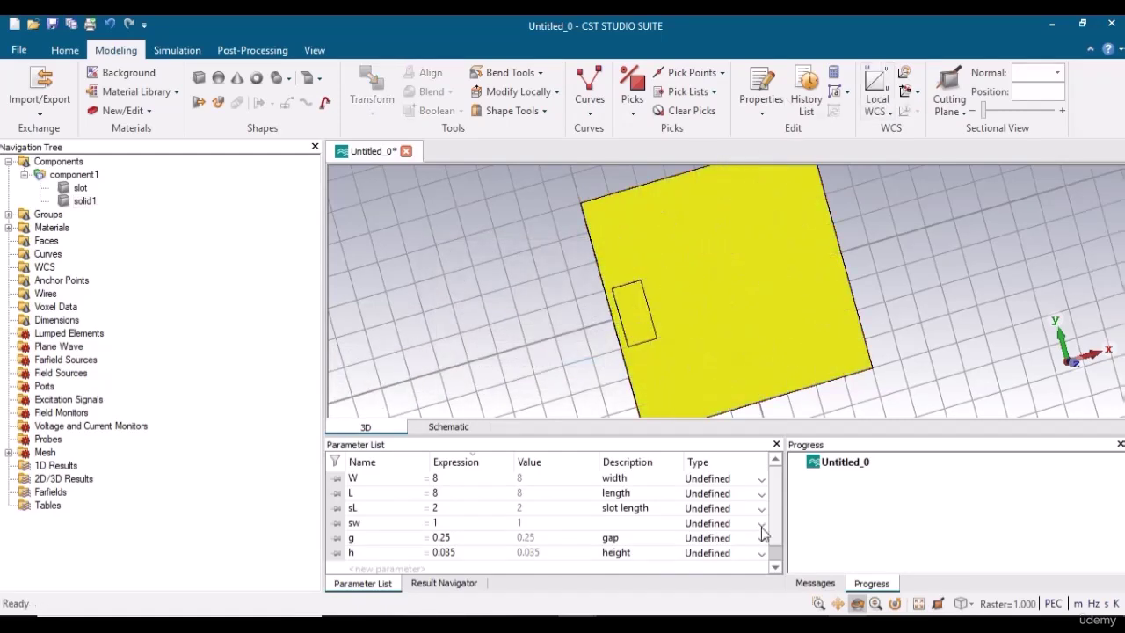
pyautogui.click(819, 603)
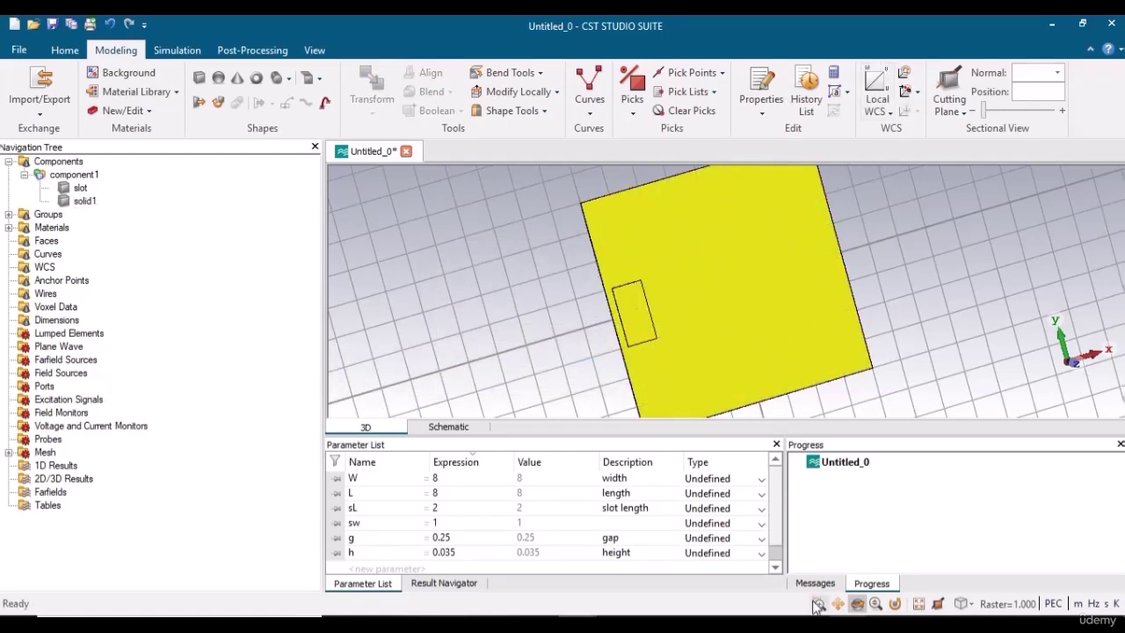
pyautogui.click(621, 327)
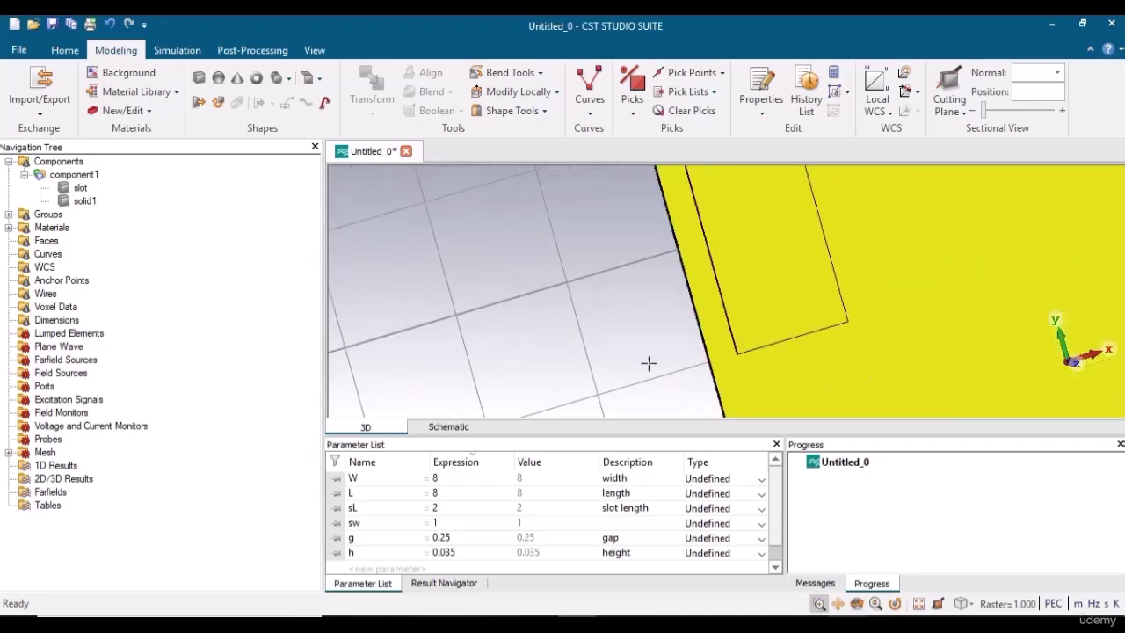
pyautogui.click(858, 605)
pyautogui.moveTo(763, 313); pyautogui.dragTo(934, 276)
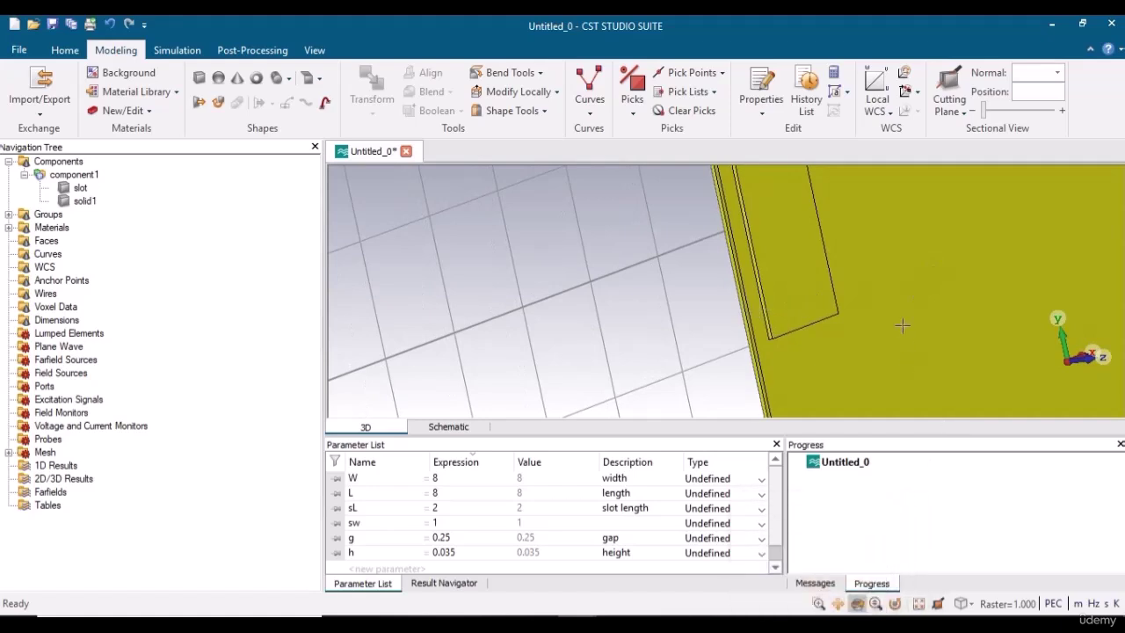
pyautogui.click(838, 604)
pyautogui.moveTo(861, 317); pyautogui.dragTo(720, 368)
# Edit the slot's brick definition, setting Wmax to -h, preview the result and apply it.
pyautogui.doubleClick(80, 188)
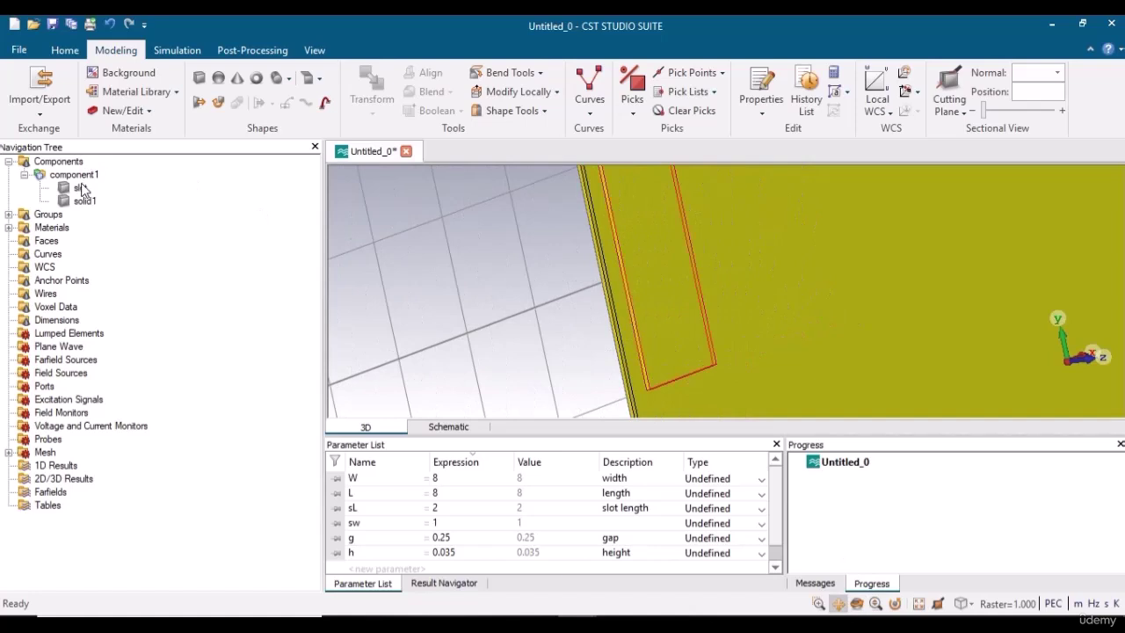
pyautogui.doubleClick(962, 85)
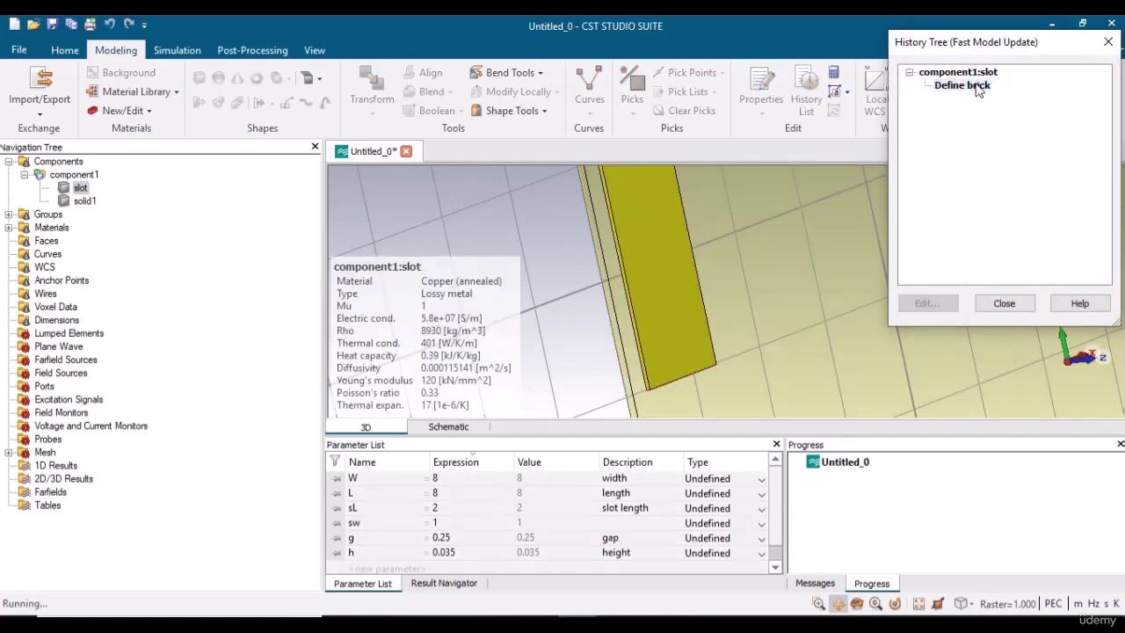
pyautogui.click(967, 195)
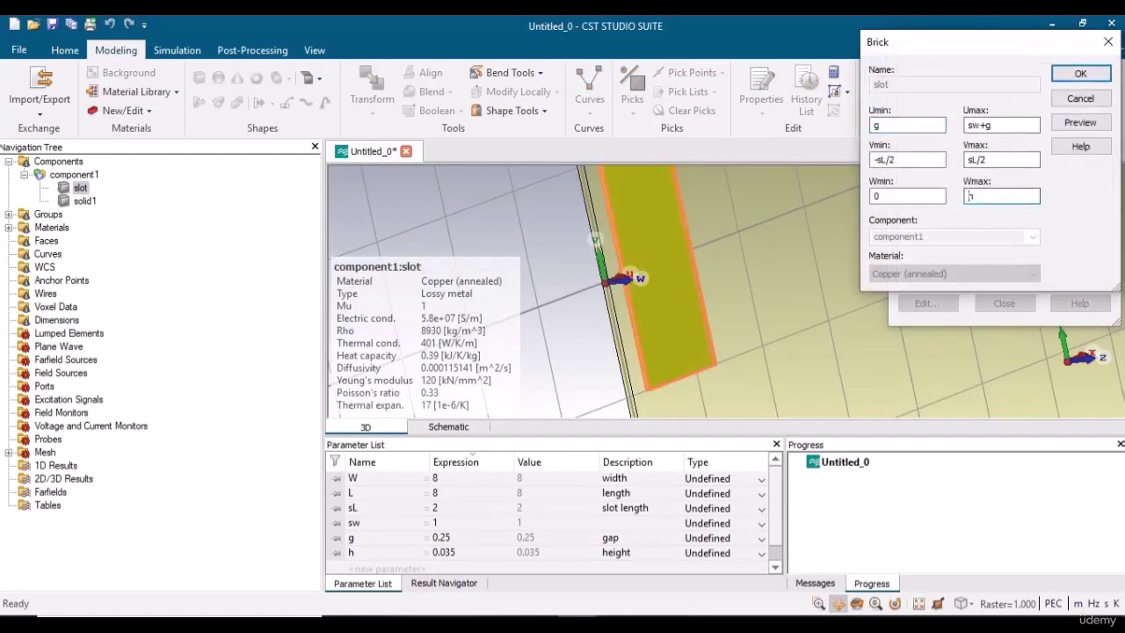
pyautogui.click(1080, 122)
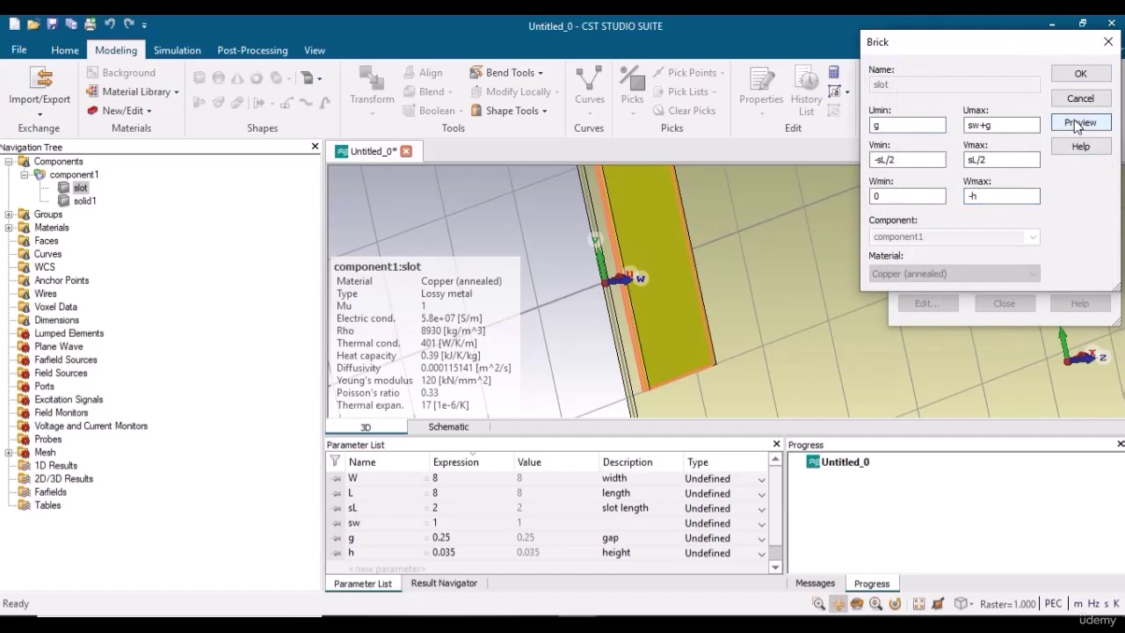
pyautogui.click(1080, 74)
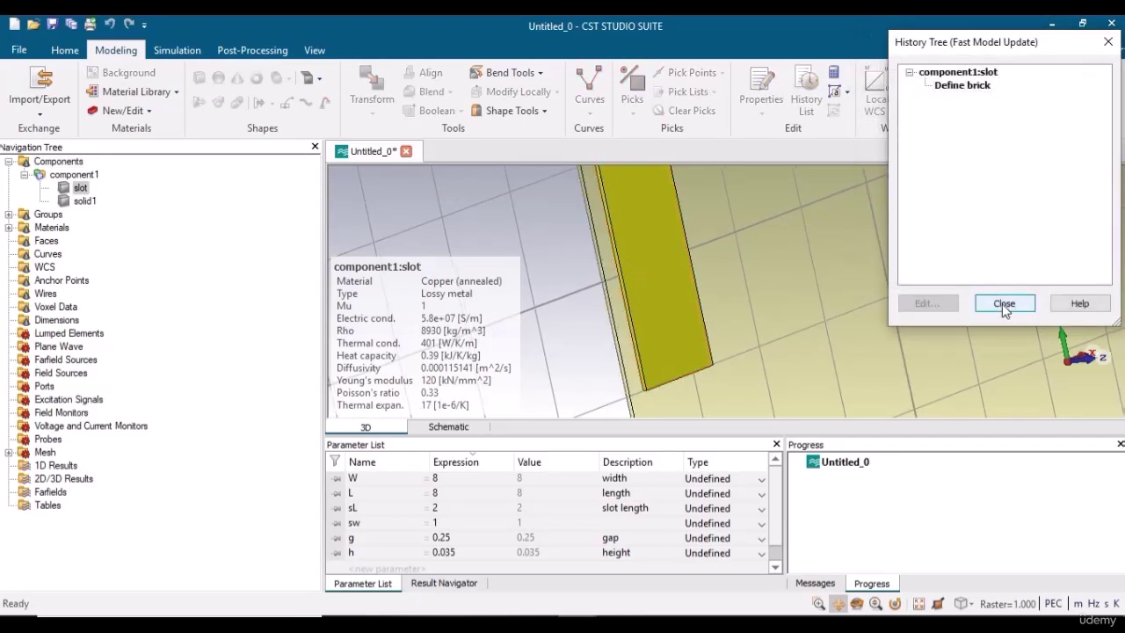
pyautogui.click(1005, 303)
pyautogui.click(88, 175)
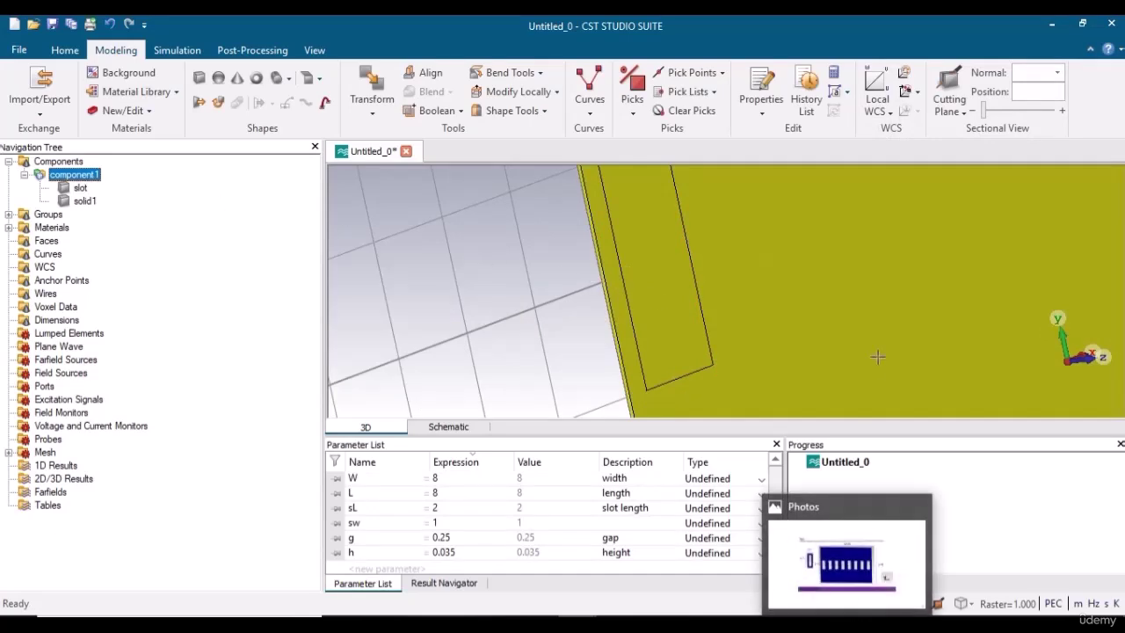
# Subtract the slot from the plate solid1 with a Boolean operation and check the cut-out.
pyautogui.click(858, 604)
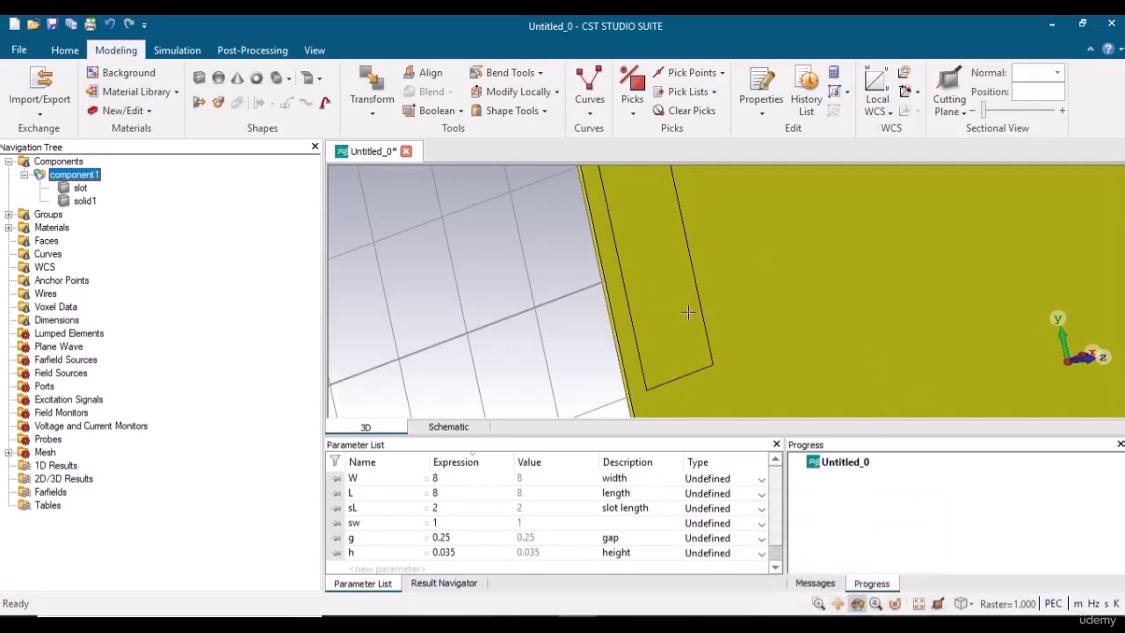
pyautogui.moveTo(694, 309); pyautogui.dragTo(573, 281)
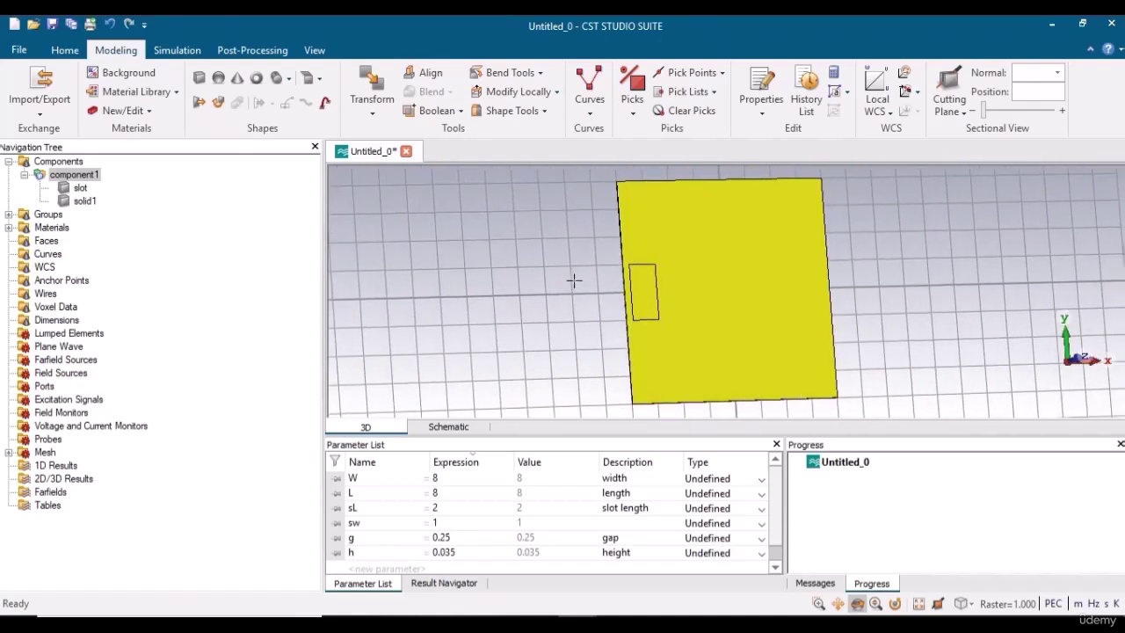
pyautogui.click(85, 204)
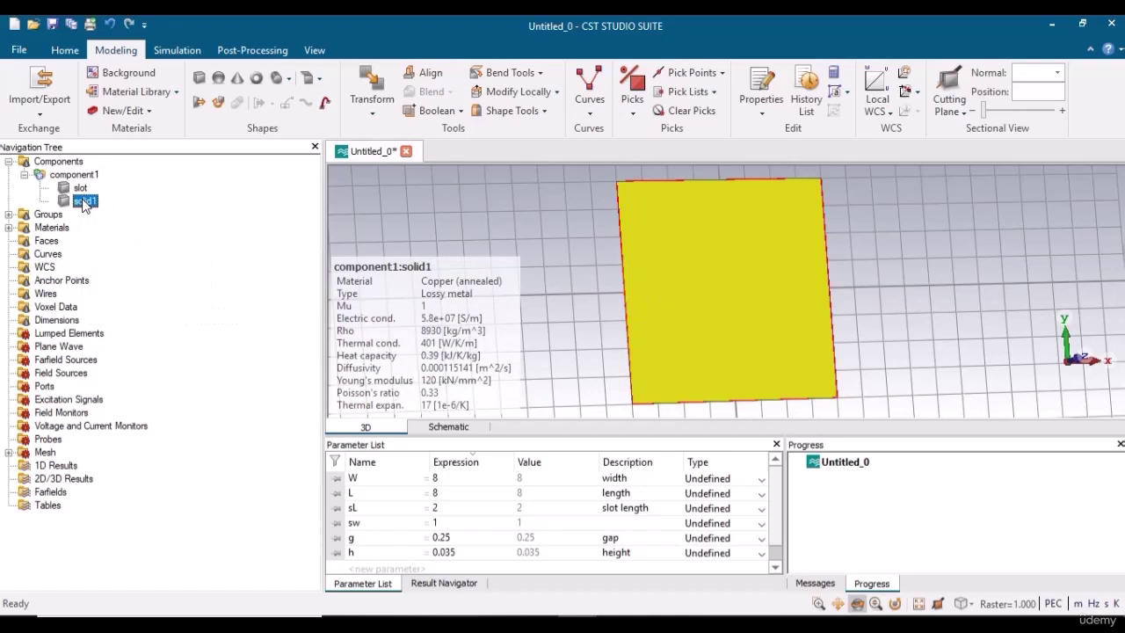
pyautogui.click(459, 113)
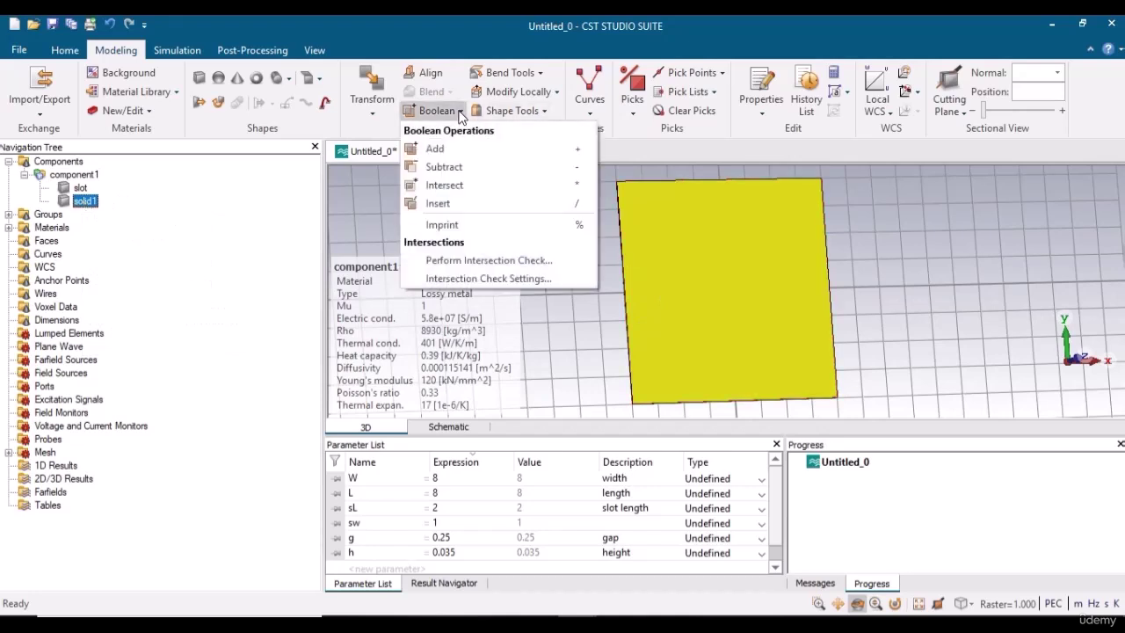
pyautogui.click(440, 166)
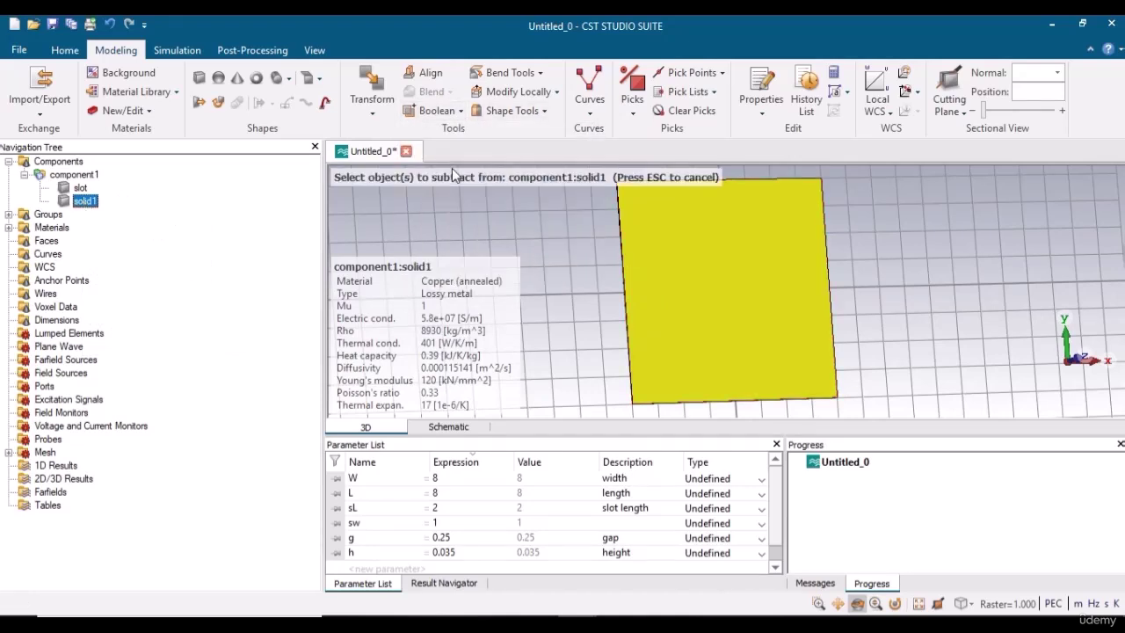
pyautogui.click(81, 189)
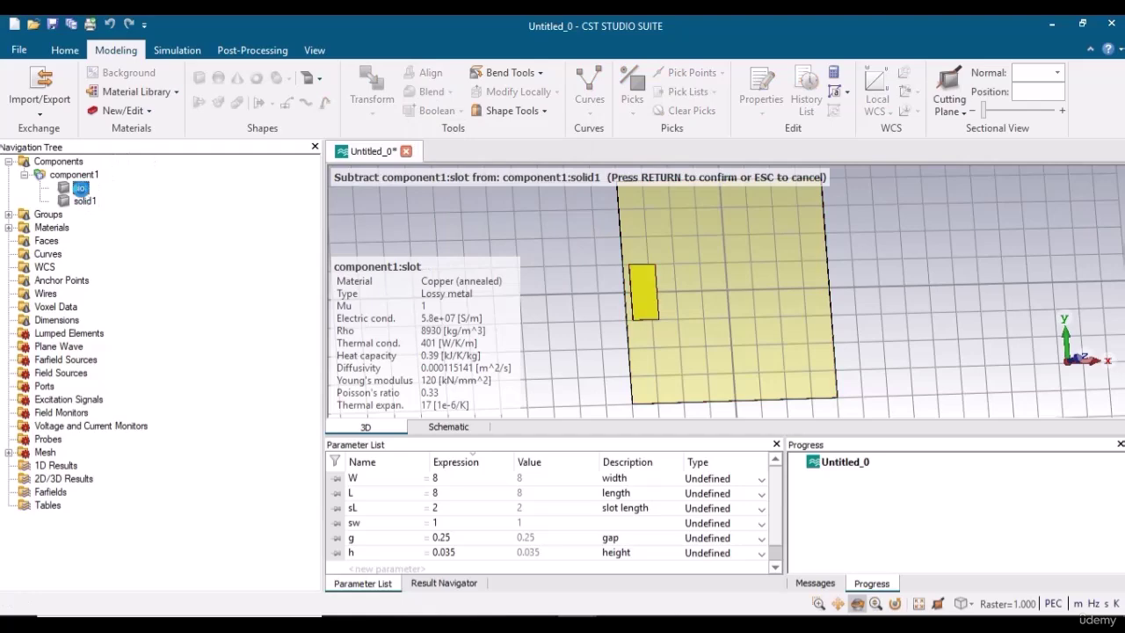
pyautogui.press('Return')
pyautogui.moveTo(708, 273); pyautogui.dragTo(647, 290)
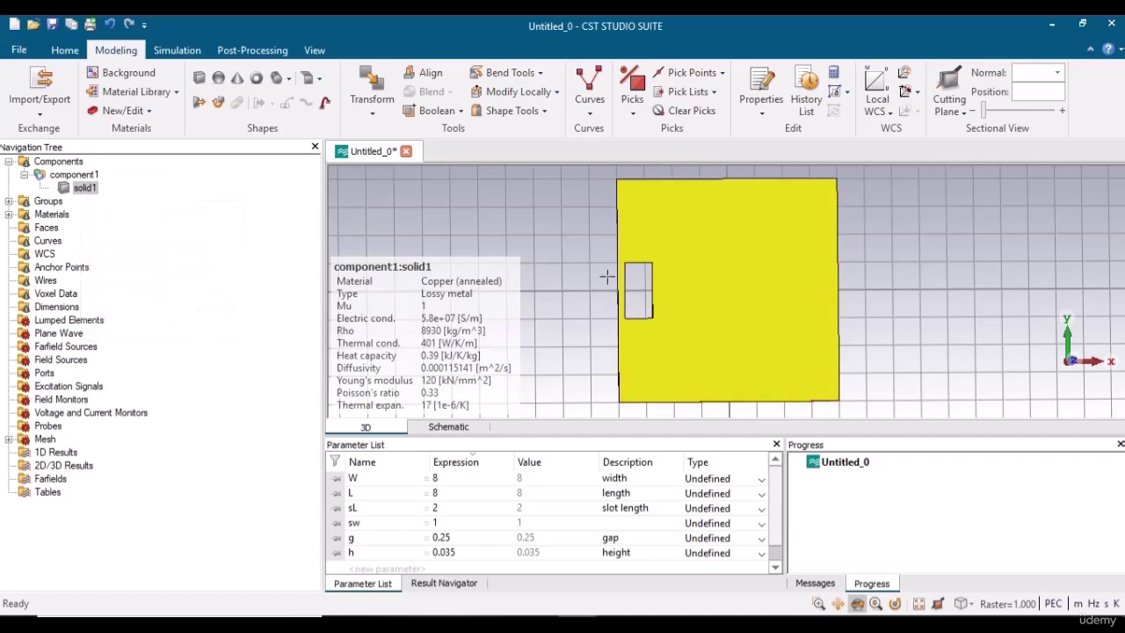
# Delete the boolean subtract operation from the model history and update the model.
pyautogui.click(807, 90)
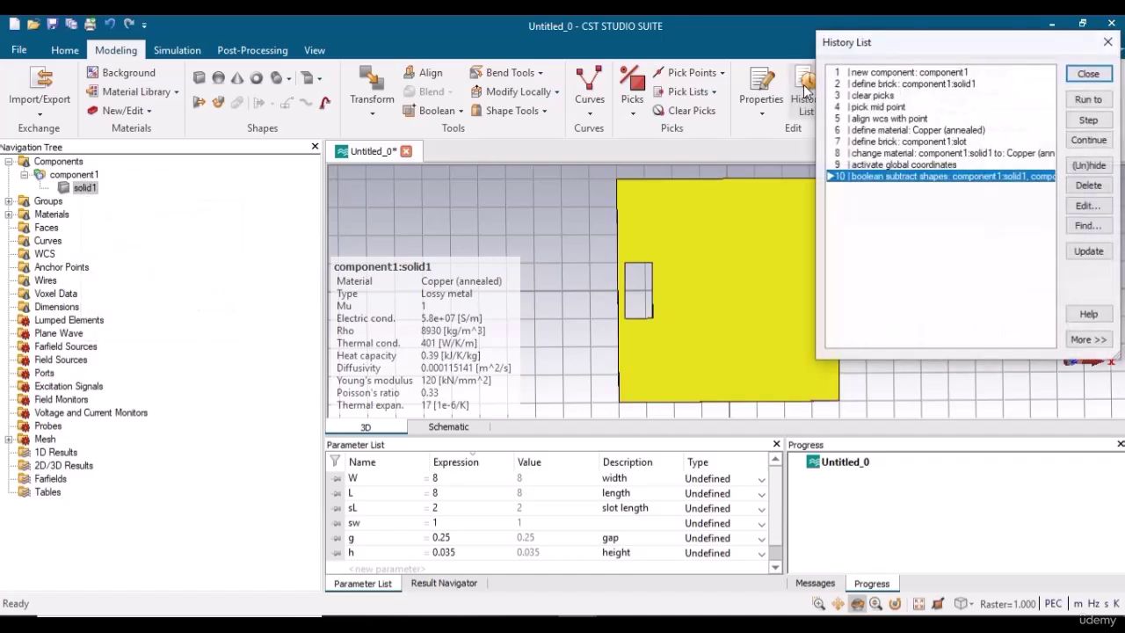
pyautogui.click(925, 165)
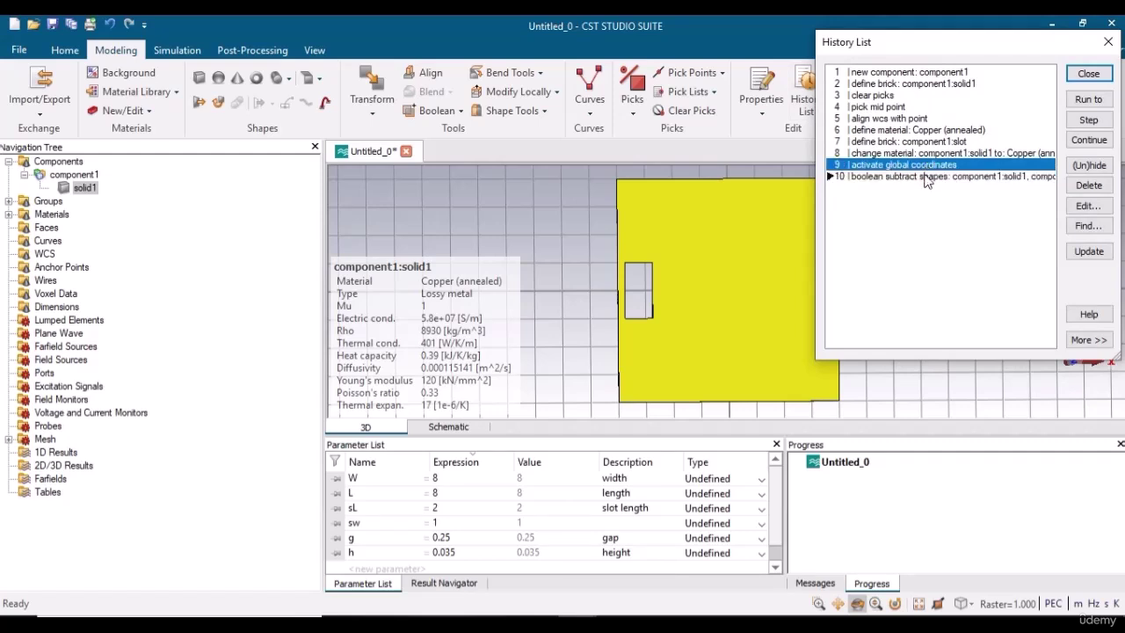
pyautogui.click(925, 176)
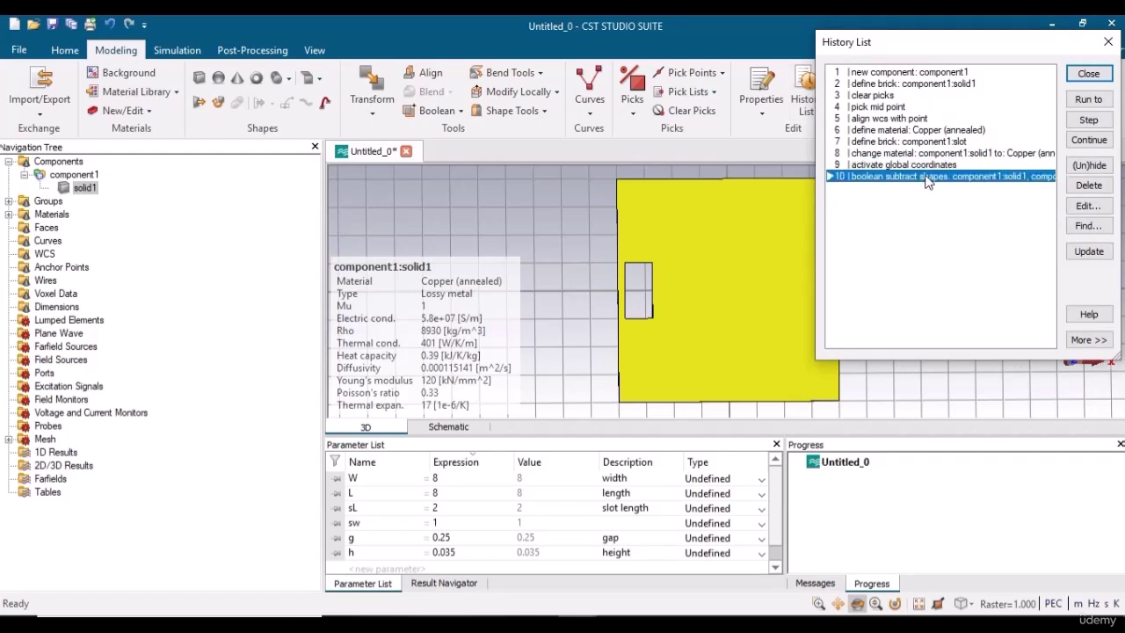
pyautogui.click(1089, 185)
pyautogui.click(1006, 241)
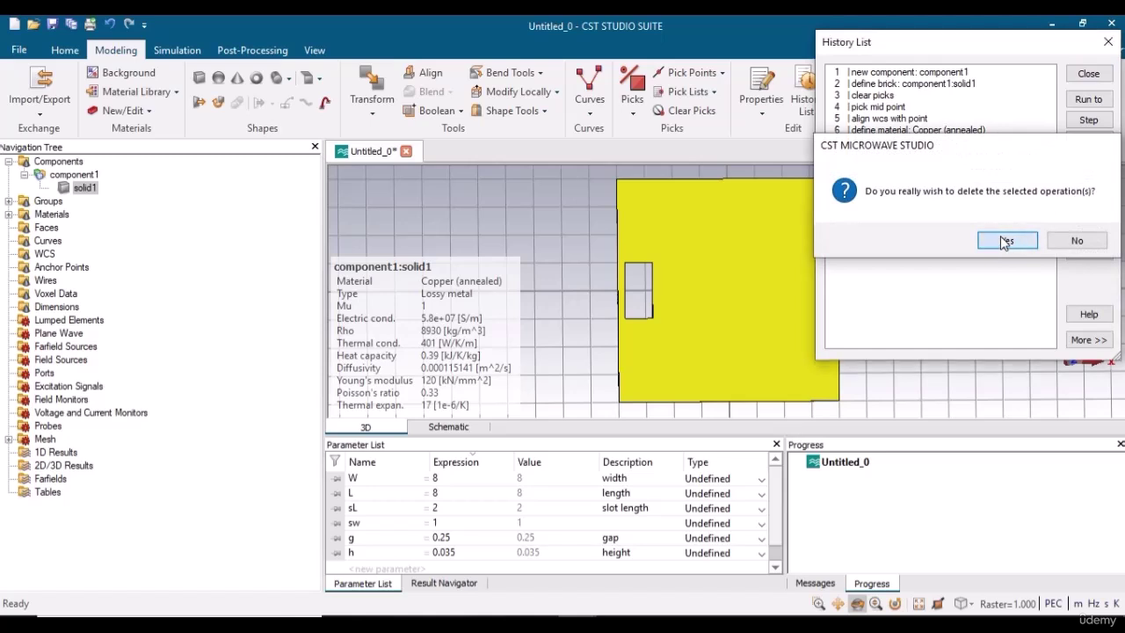
pyautogui.click(1074, 250)
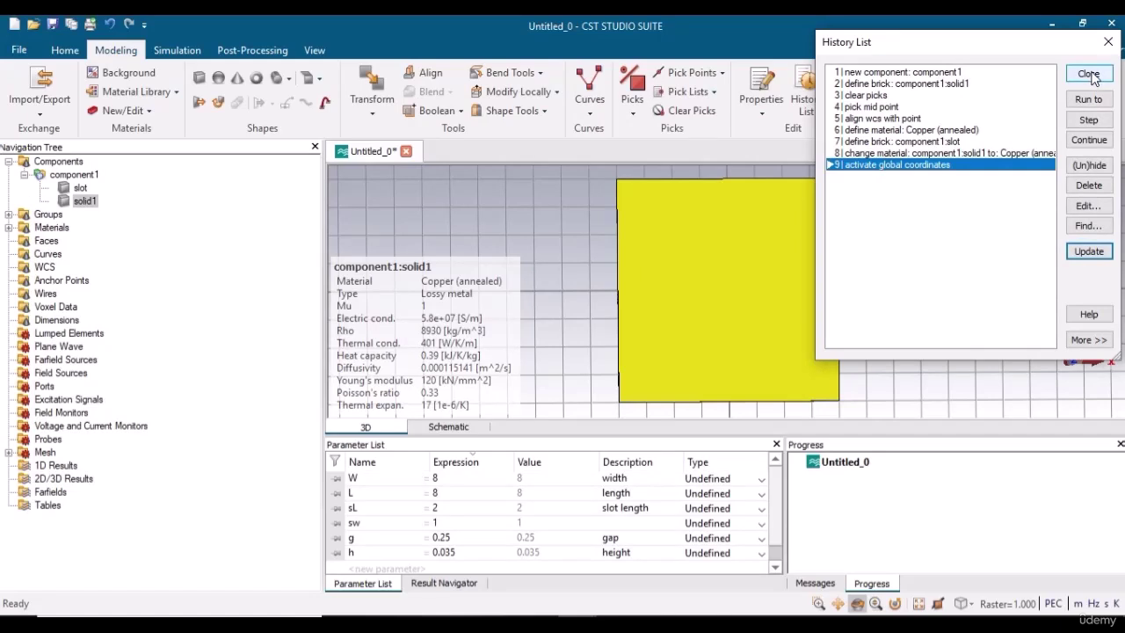
pyautogui.click(1088, 74)
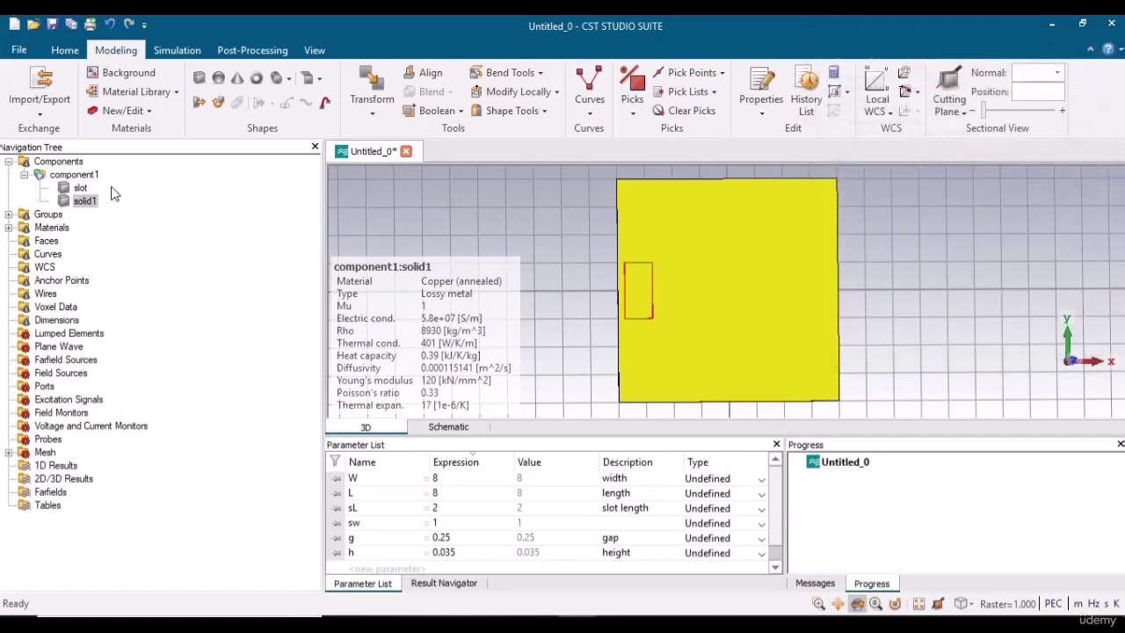
# Measure the slot's short upper edge and long inner edge by picking each, clearing the picks after each one.
pyautogui.click(87, 176)
pyautogui.click(80, 188)
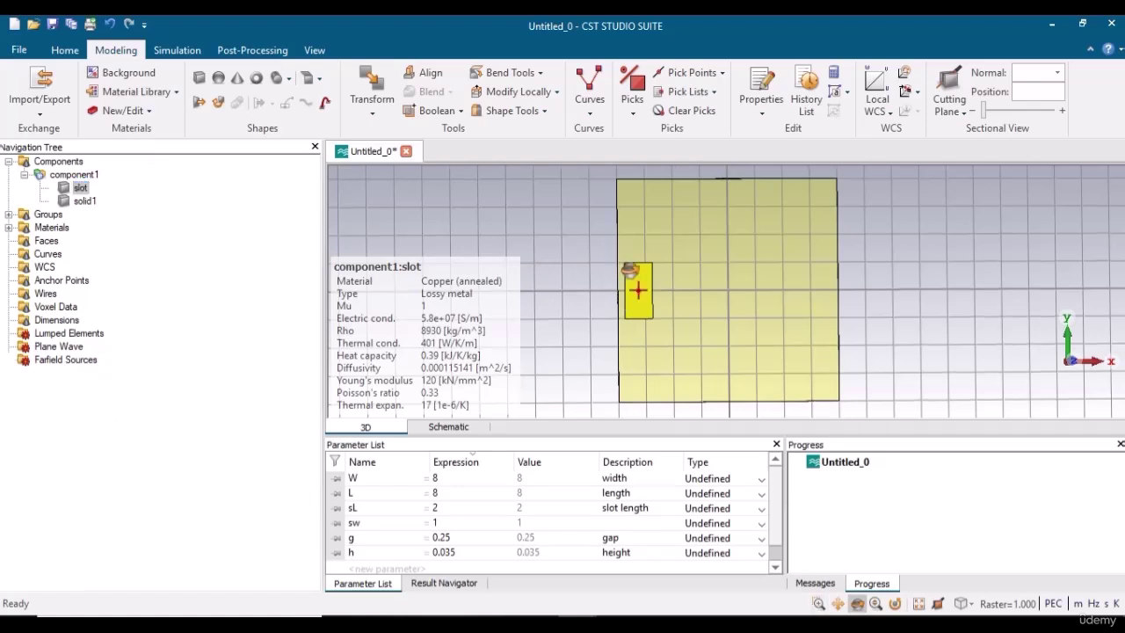
pyautogui.moveTo(640, 289)
pyautogui.mouseDown()
pyautogui.moveTo(637, 327)
pyautogui.moveTo(640, 293)
pyautogui.mouseUp()
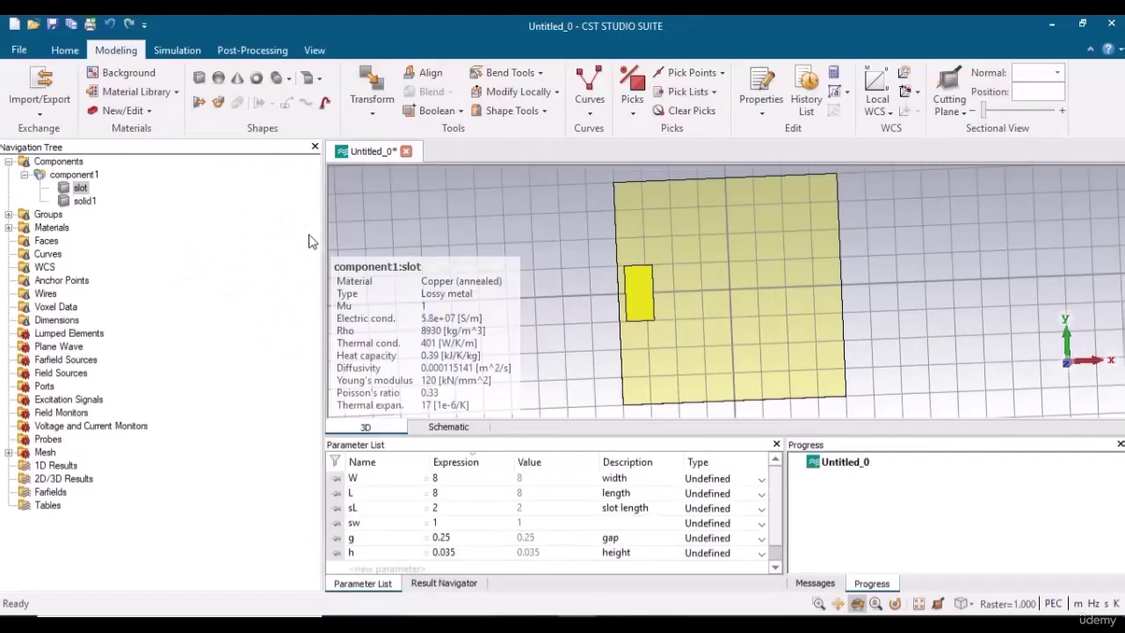
pyautogui.press('s')
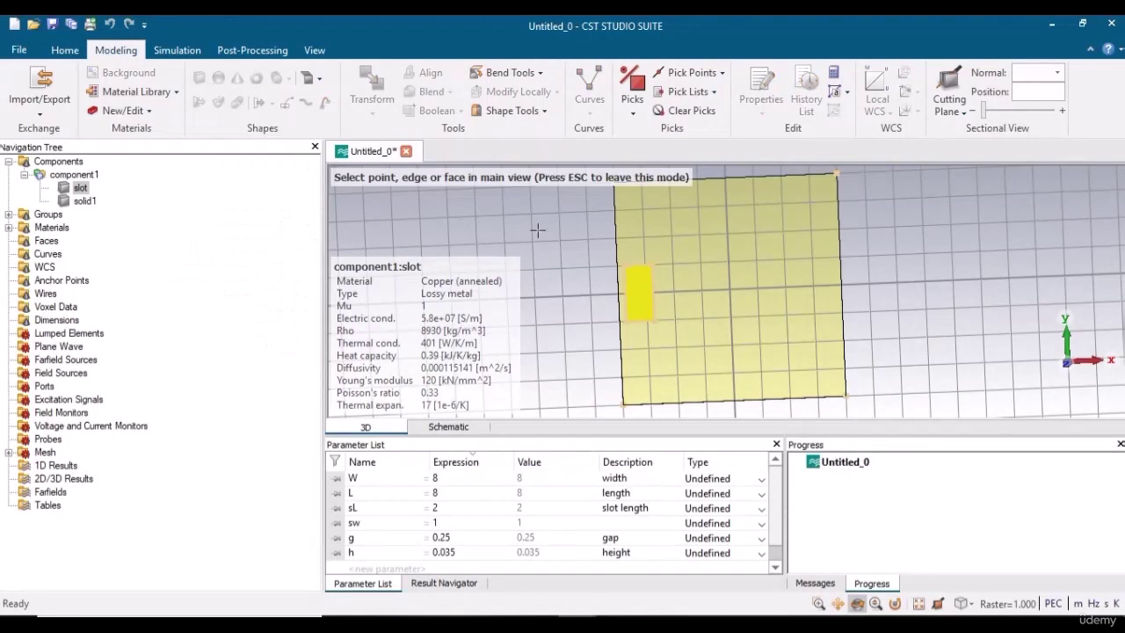
pyautogui.doubleClick(639, 265)
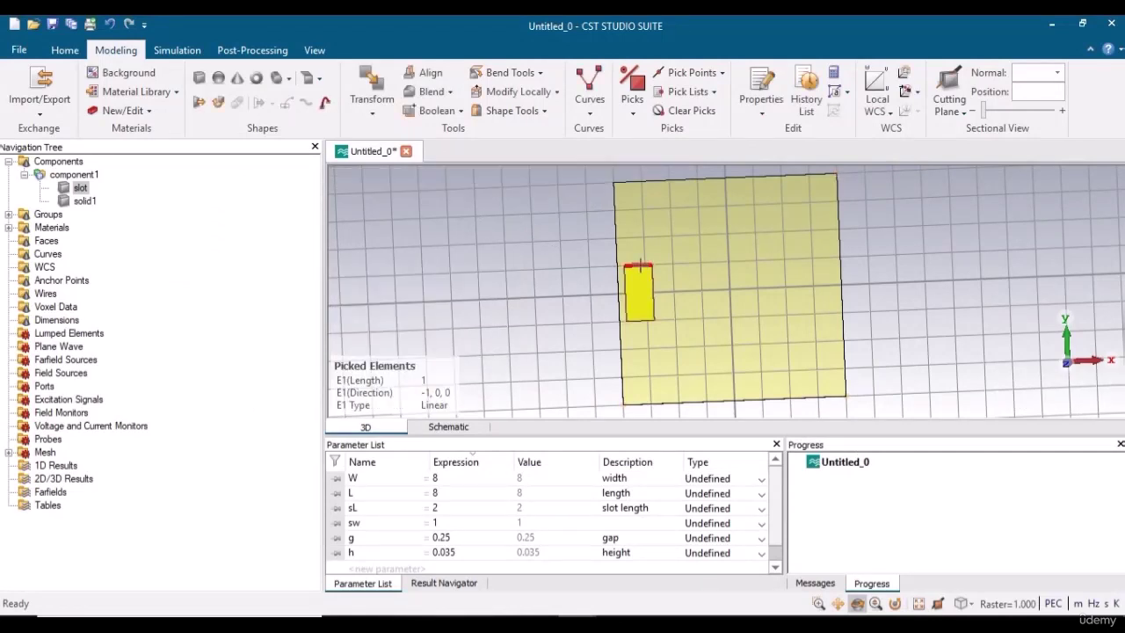
pyautogui.click(677, 111)
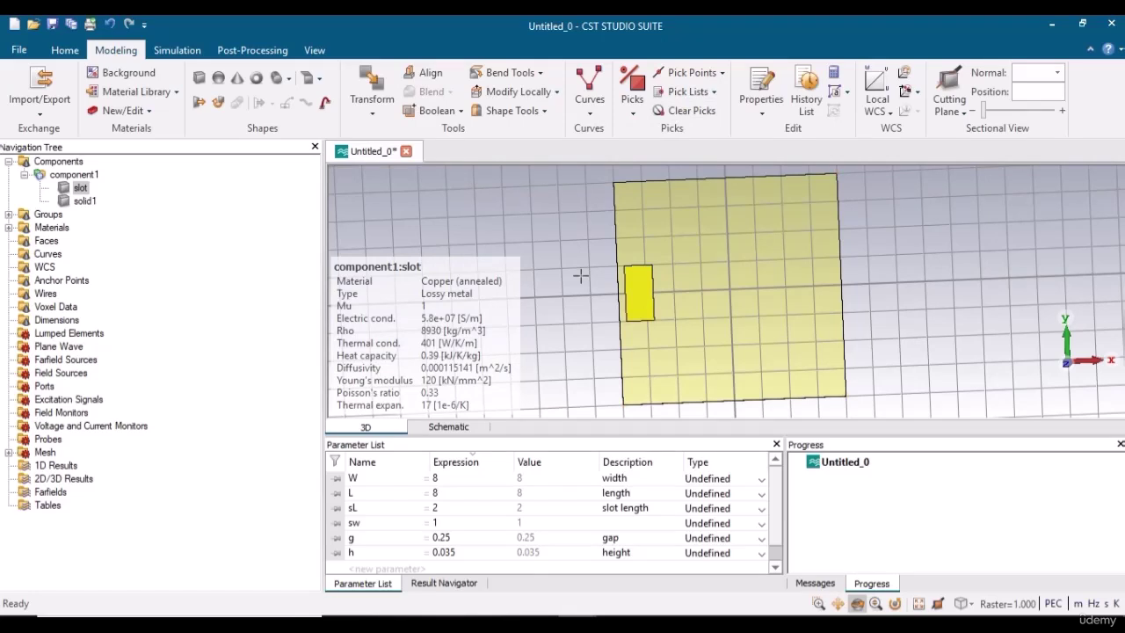
pyautogui.press('s')
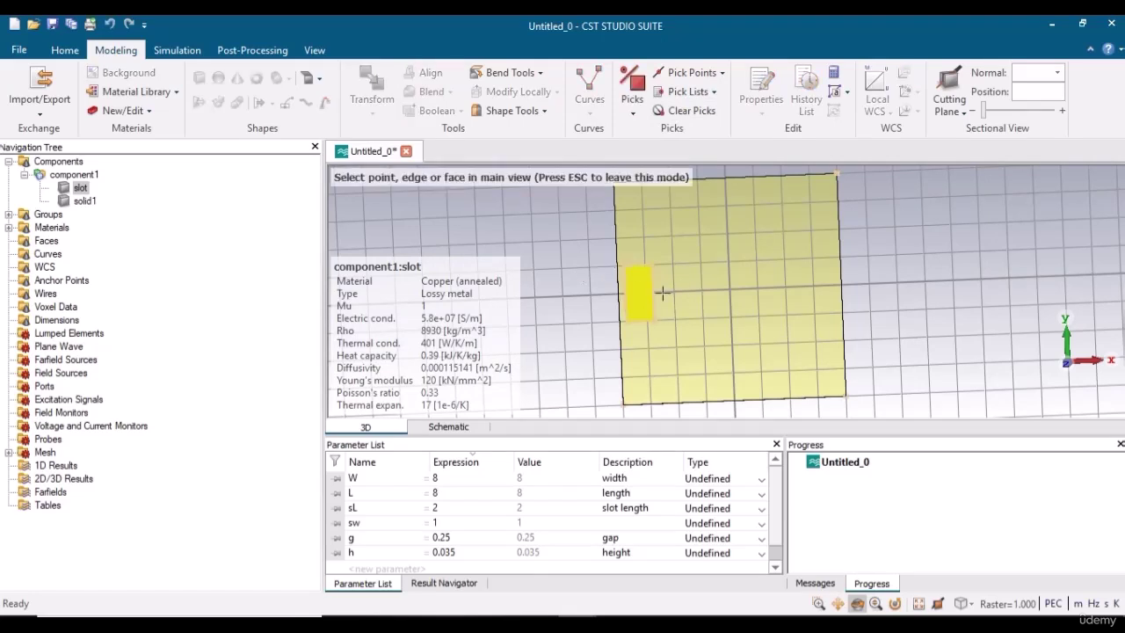
pyautogui.click(651, 293)
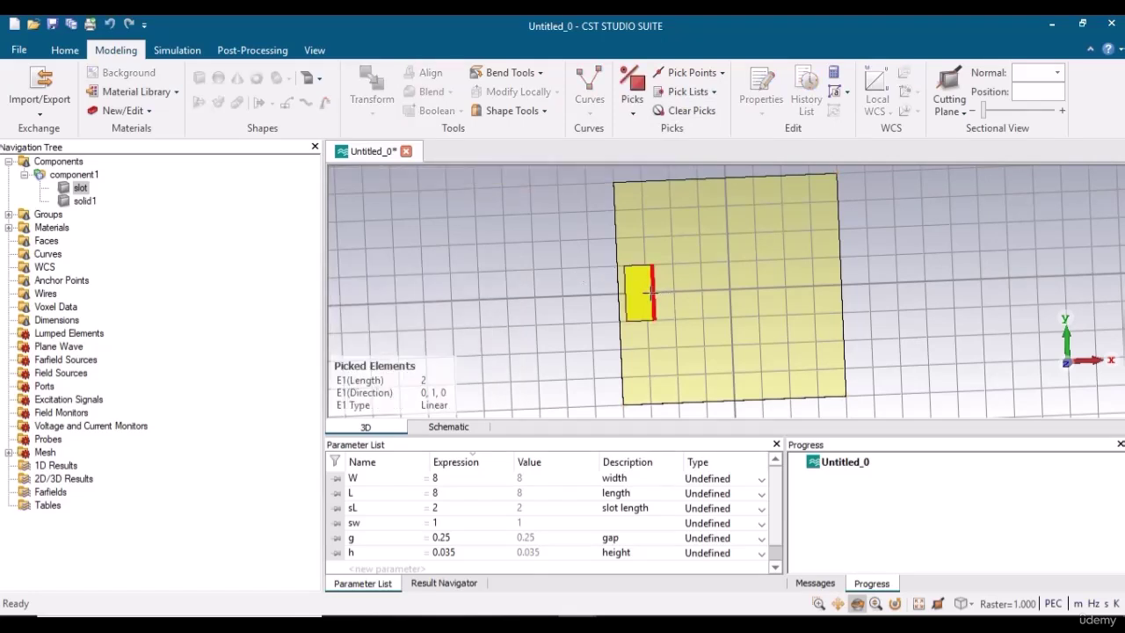
pyautogui.click(690, 111)
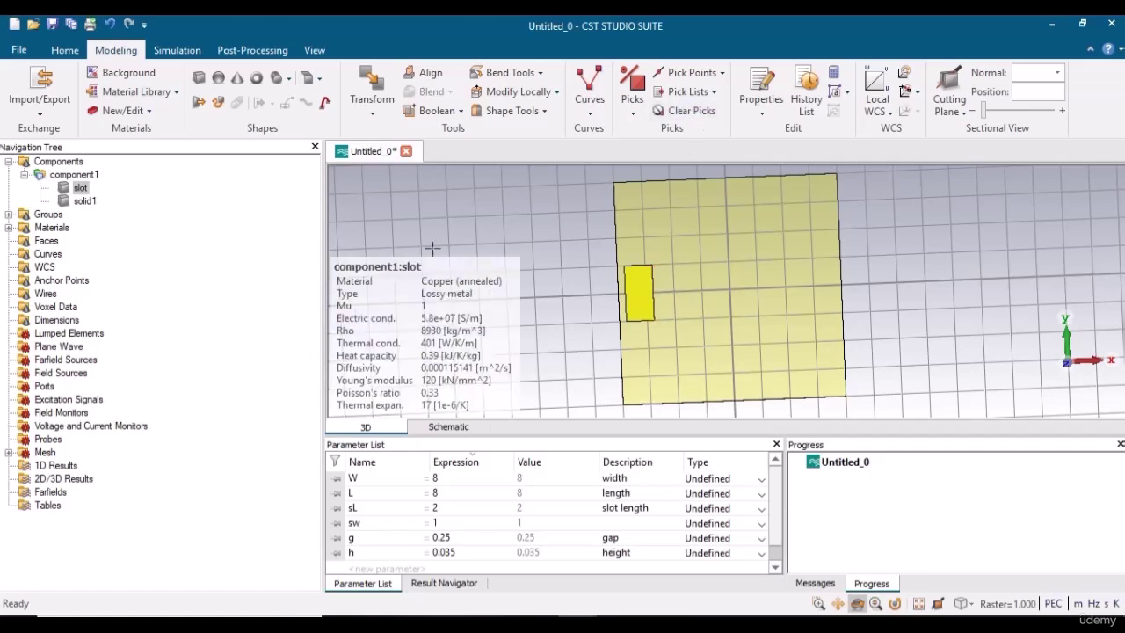
# Set up a copying translation of the slot, previewing an X offset of 1 first and 1.5 second.
pyautogui.click(80, 188)
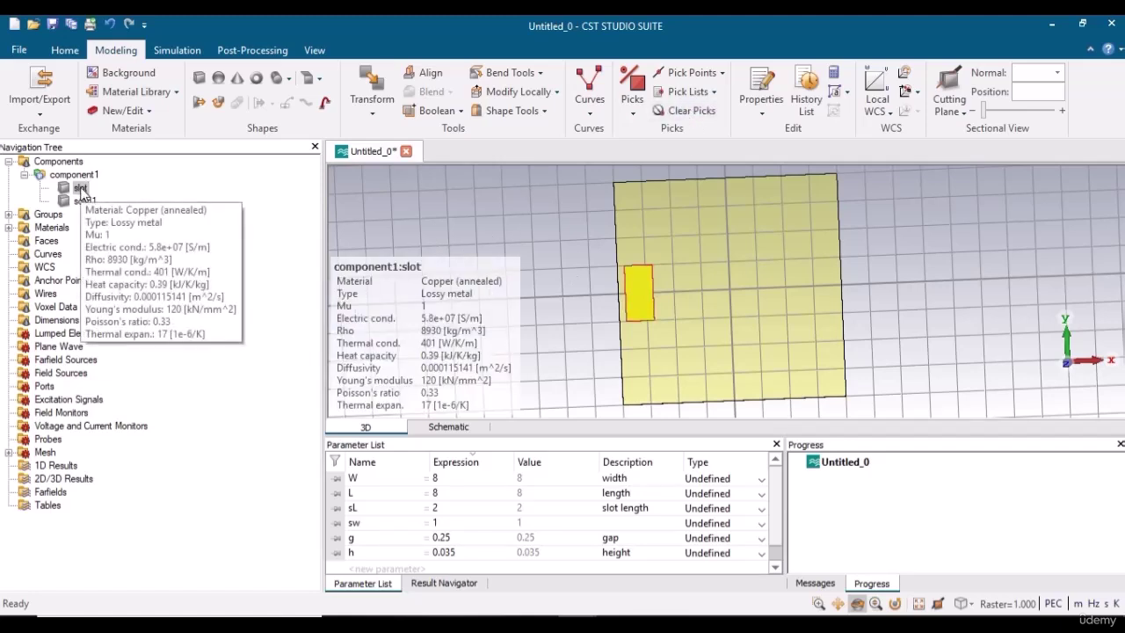
pyautogui.click(373, 116)
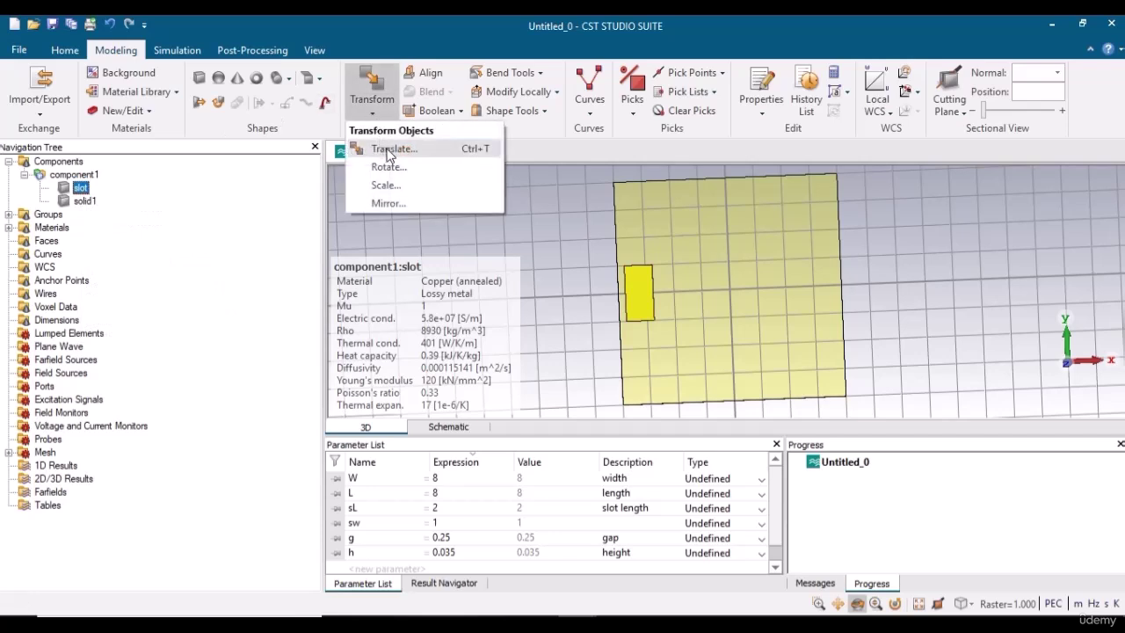
pyautogui.click(387, 152)
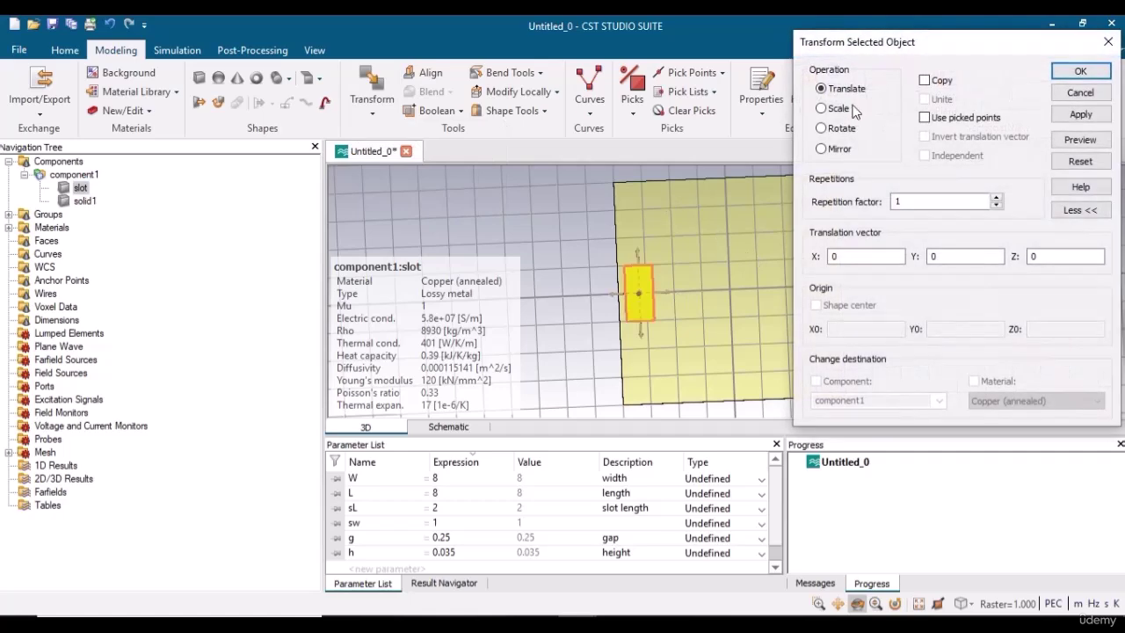
pyautogui.moveTo(988, 54); pyautogui.dragTo(331, 90)
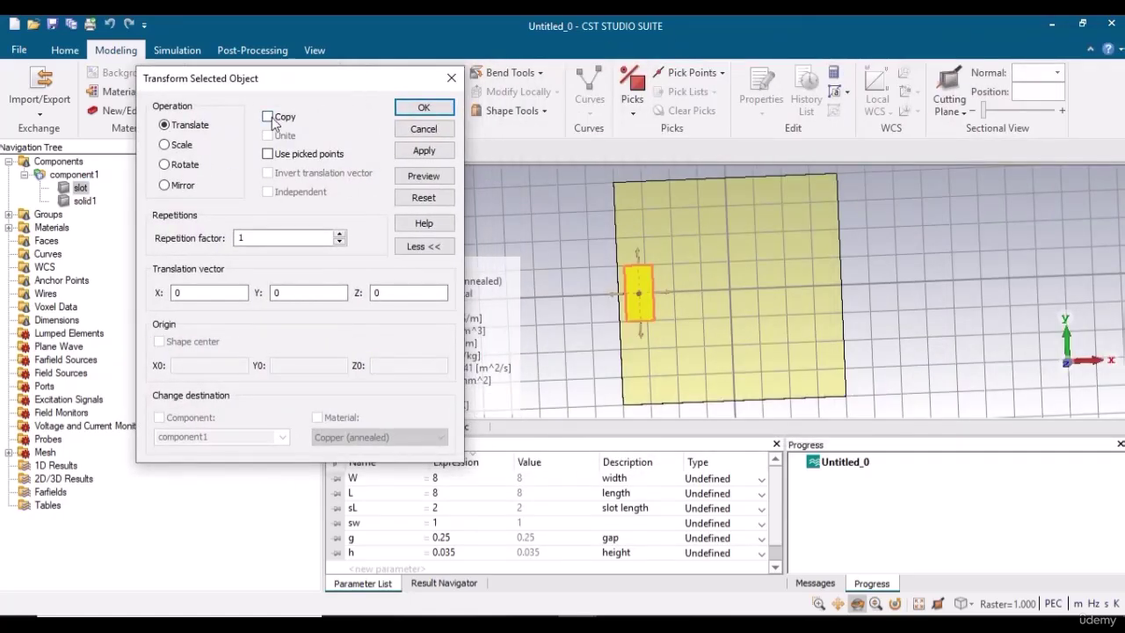
pyautogui.click(269, 117)
pyautogui.doubleClick(204, 292)
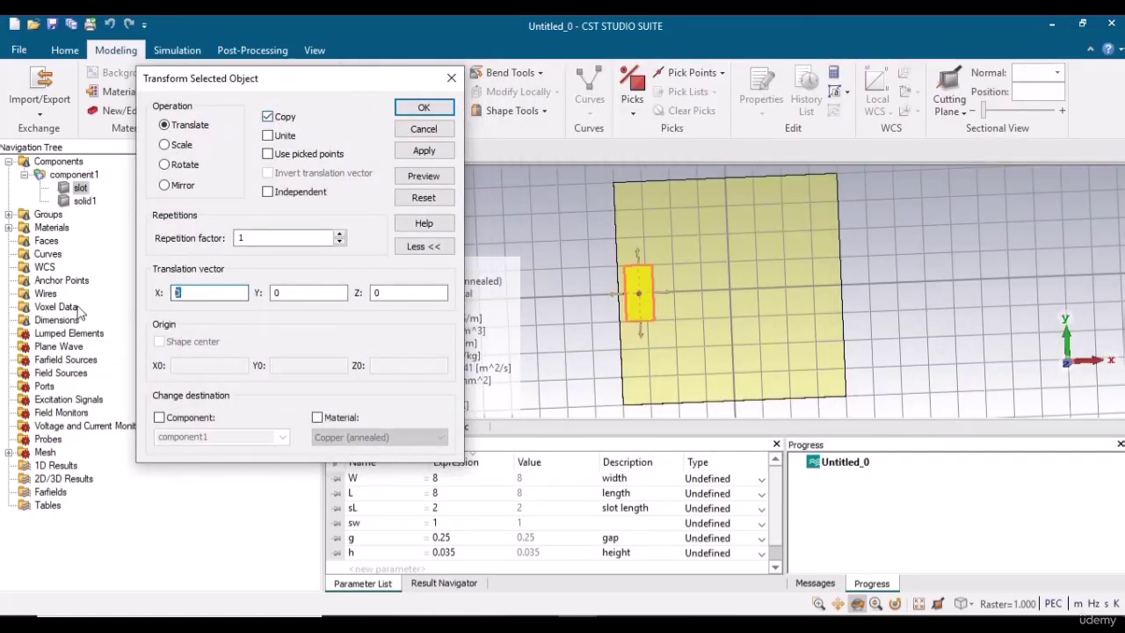
pyautogui.write('1')
pyautogui.click(435, 176)
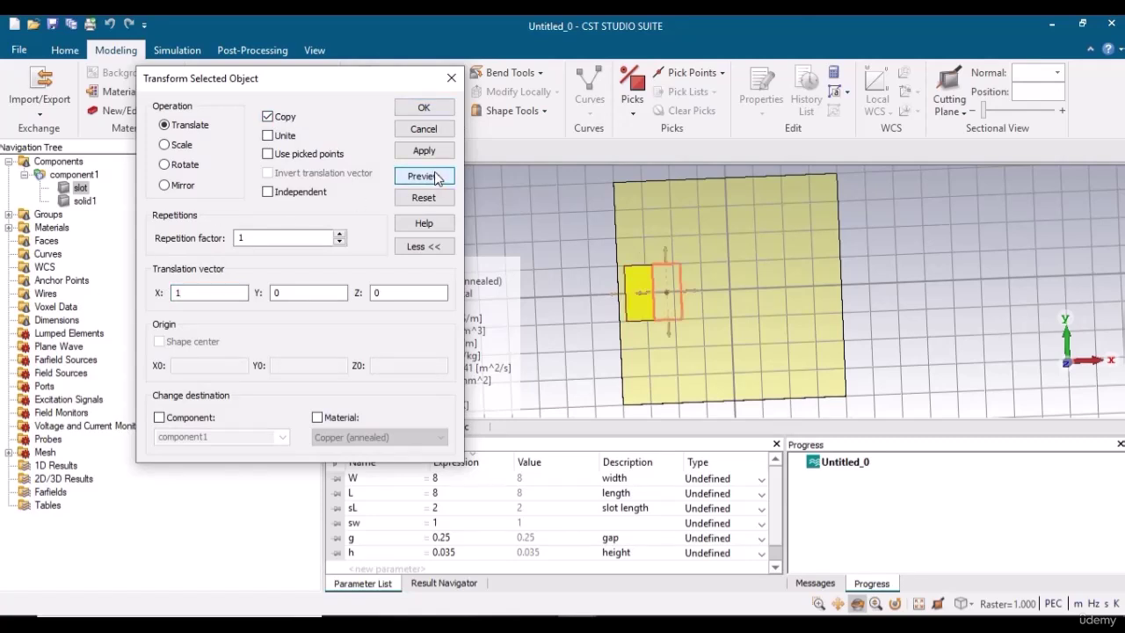
pyautogui.click(198, 291)
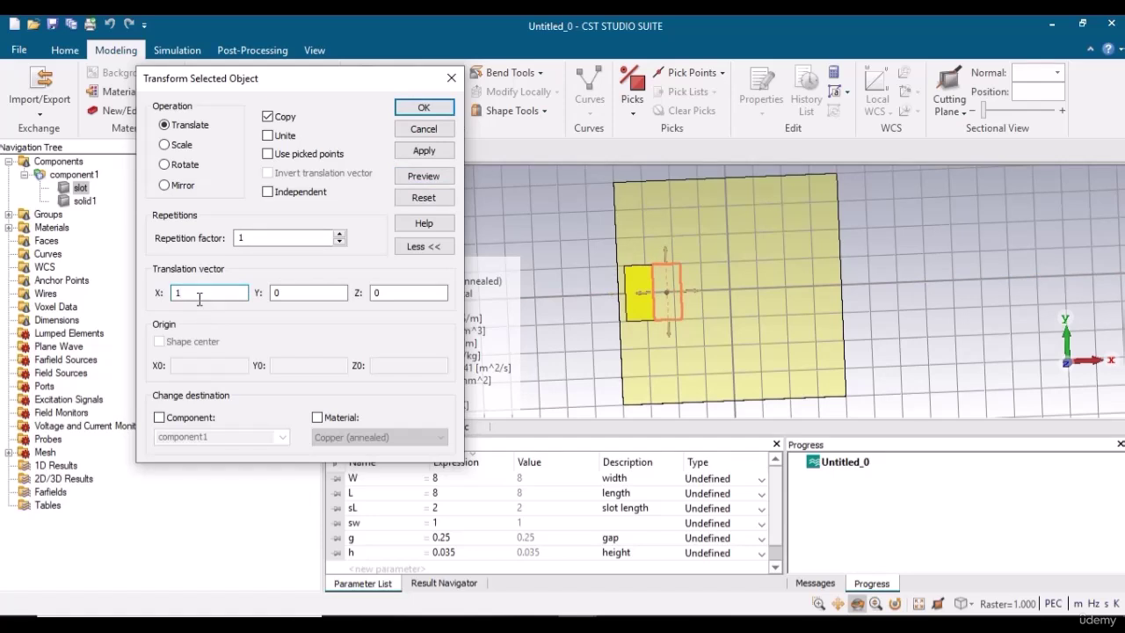
pyautogui.click(427, 176)
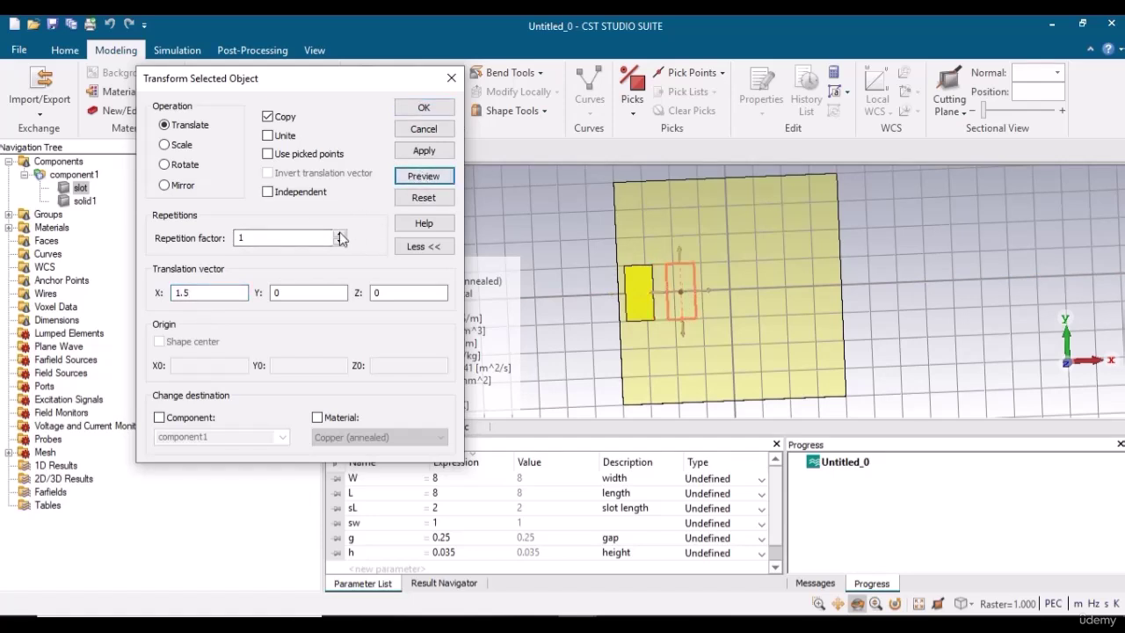
# Try out different repetition counts for the slot copies, settle on a repetition factor of 4 and apply the translation.
pyautogui.click(339, 234)
pyautogui.click(339, 235)
pyautogui.click(339, 235)
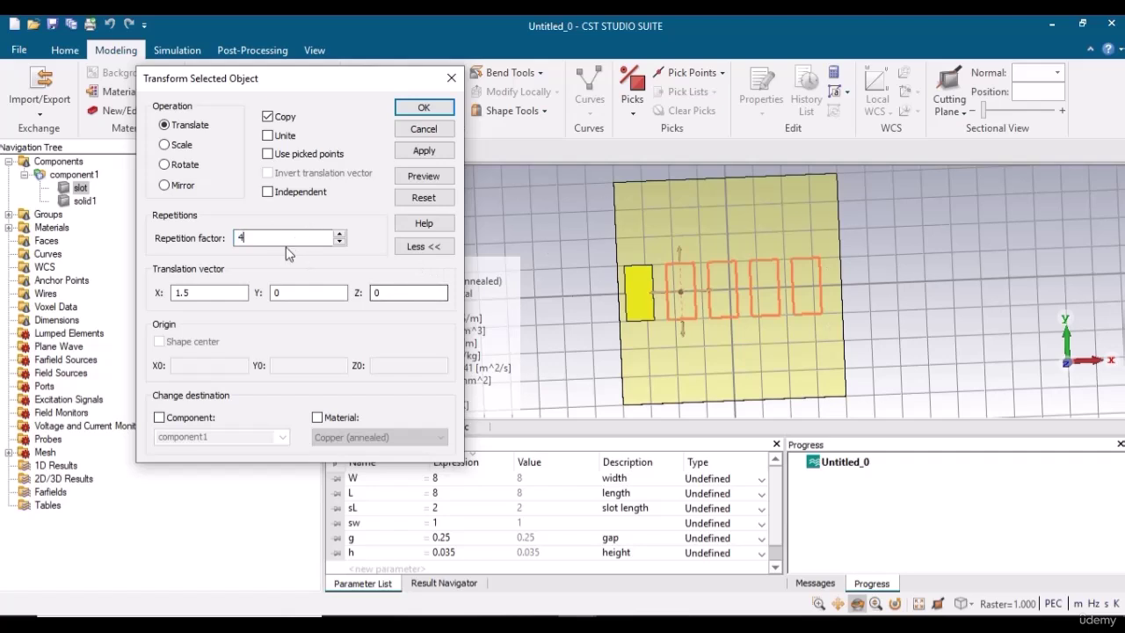
pyautogui.click(340, 242)
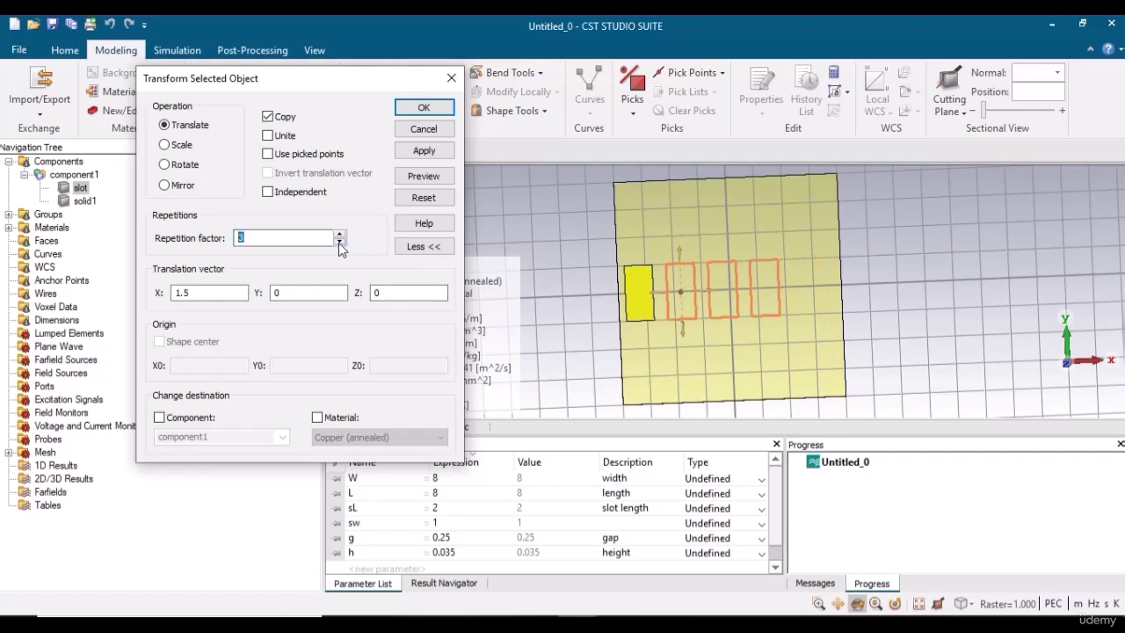
pyautogui.click(339, 243)
pyautogui.click(339, 233)
pyautogui.click(340, 233)
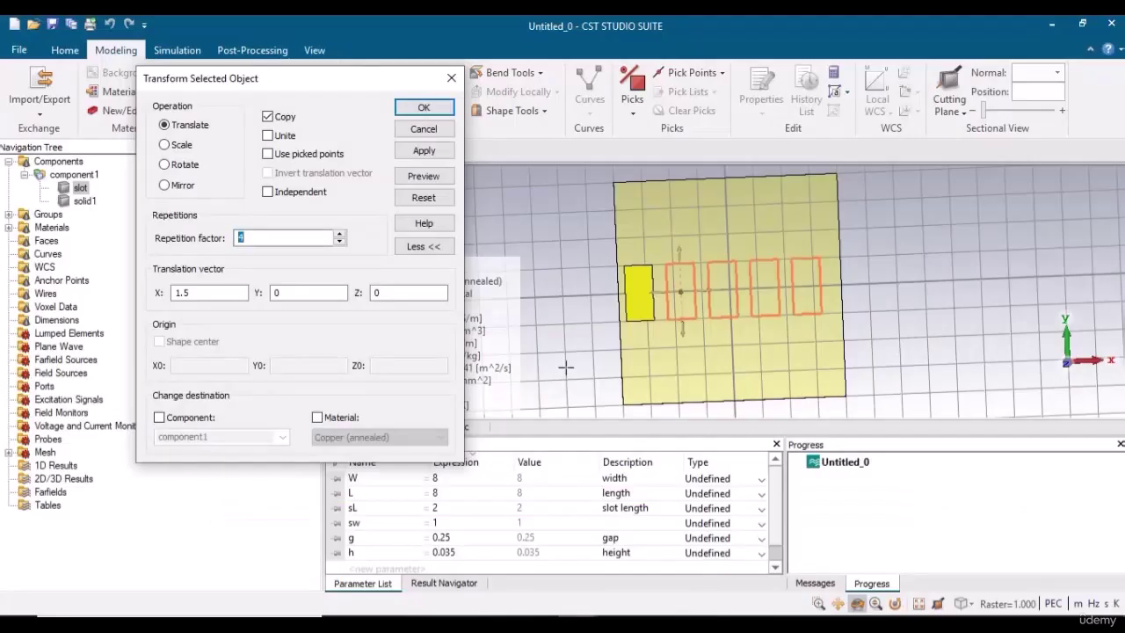
pyautogui.click(429, 107)
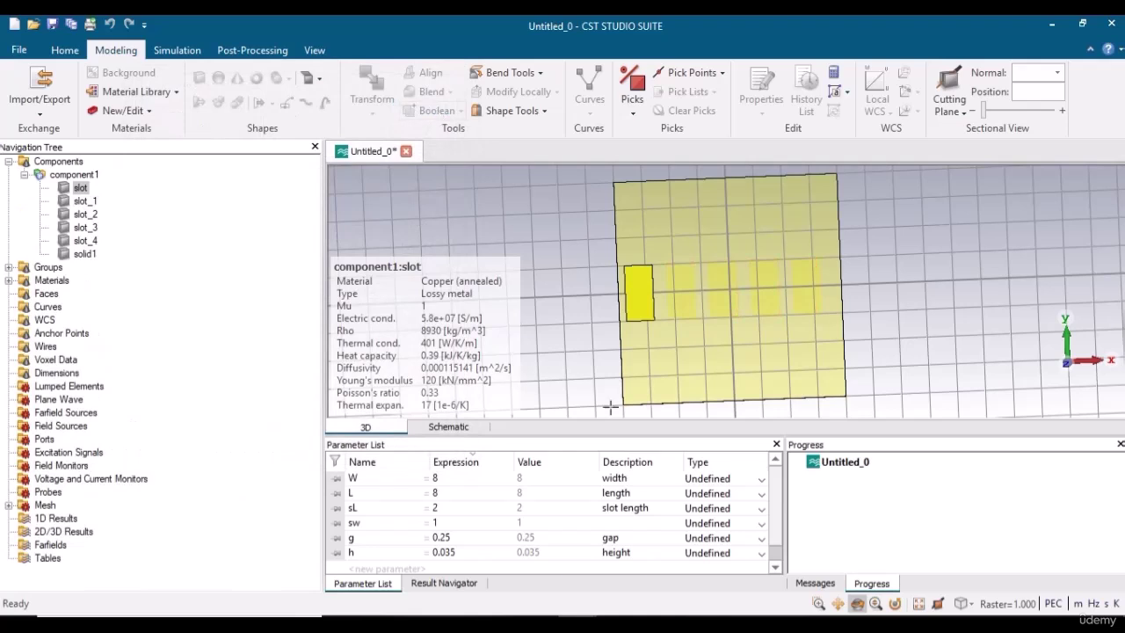
# Set the parameter sw to 0.5 and run a parametric update of the model.
pyautogui.doubleClick(444, 523)
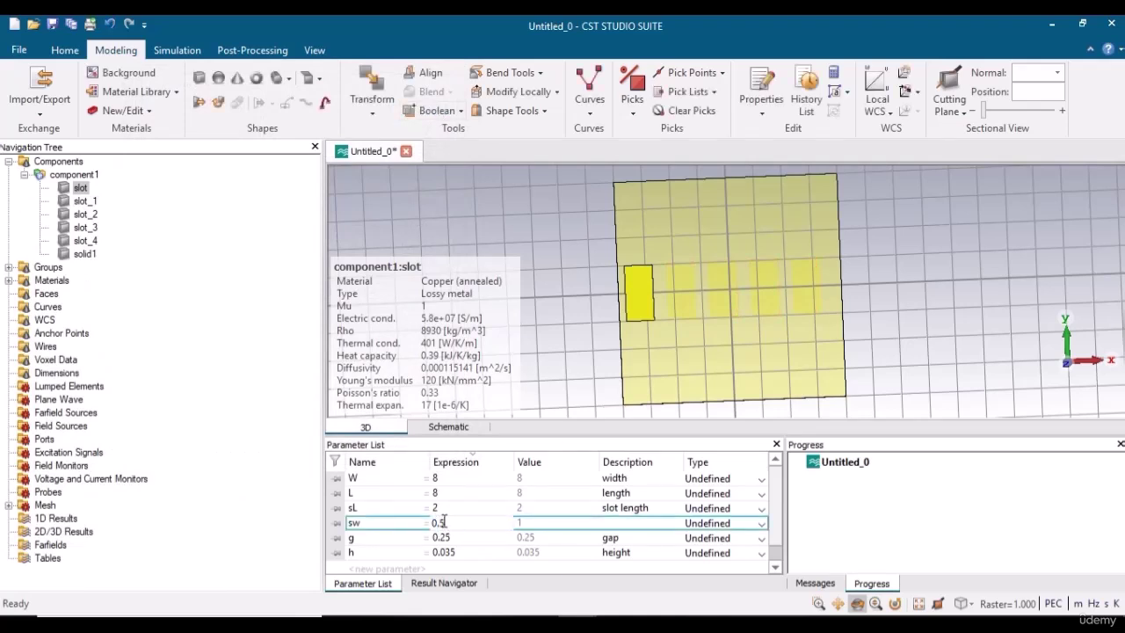
pyautogui.press('Return')
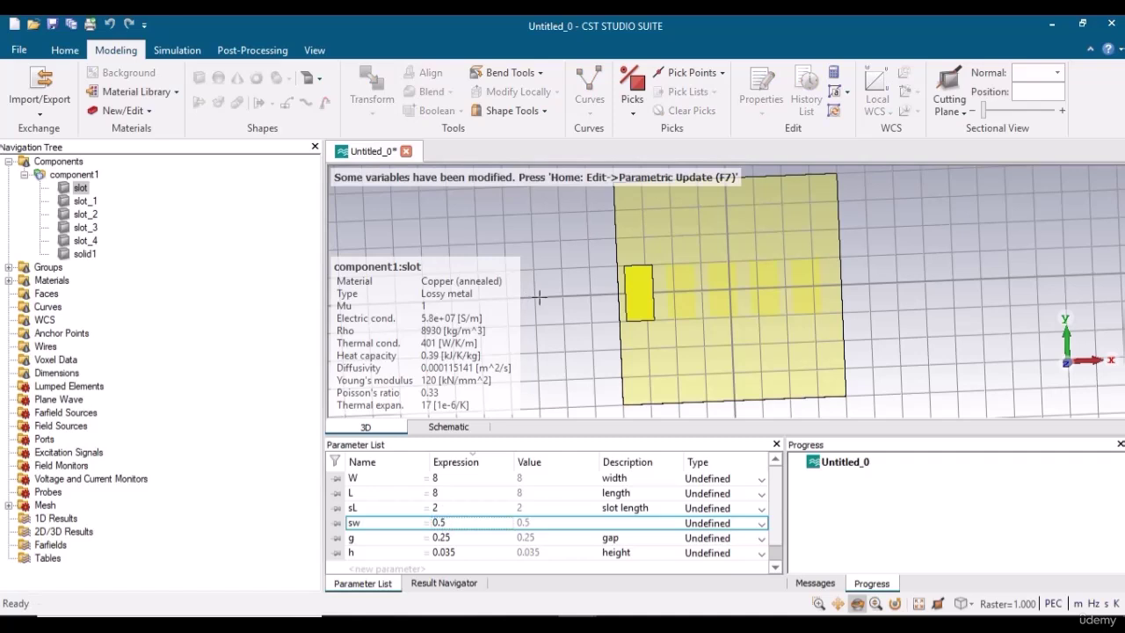
pyautogui.click(66, 50)
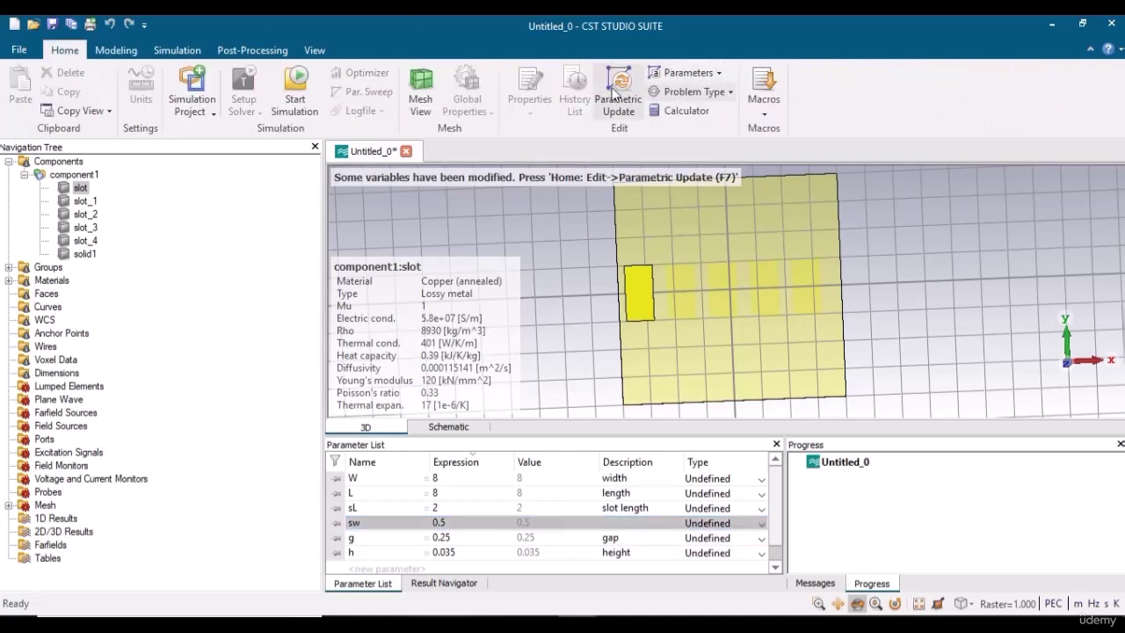
pyautogui.press('F7')
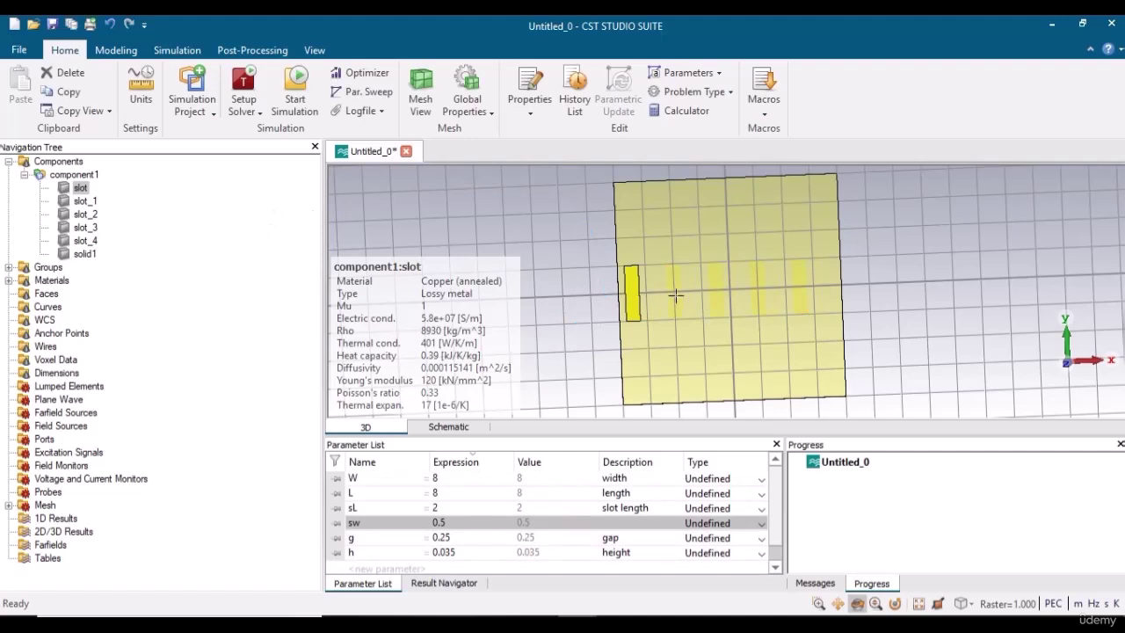
# Delete the four copied slots, slot_1 through slot_4, keeping the original slot and the plate.
pyautogui.click(86, 201)
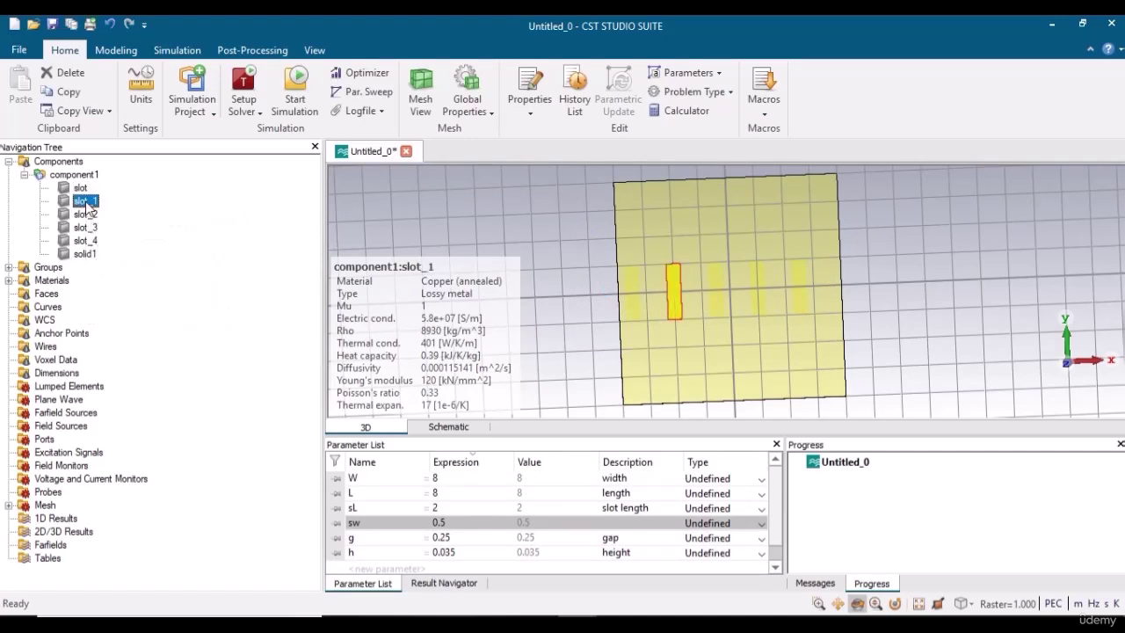
pyautogui.hotkey('shift', 'Down')
pyautogui.hotkey('shift', 'Down')
pyautogui.hotkey('shift', 'Down')
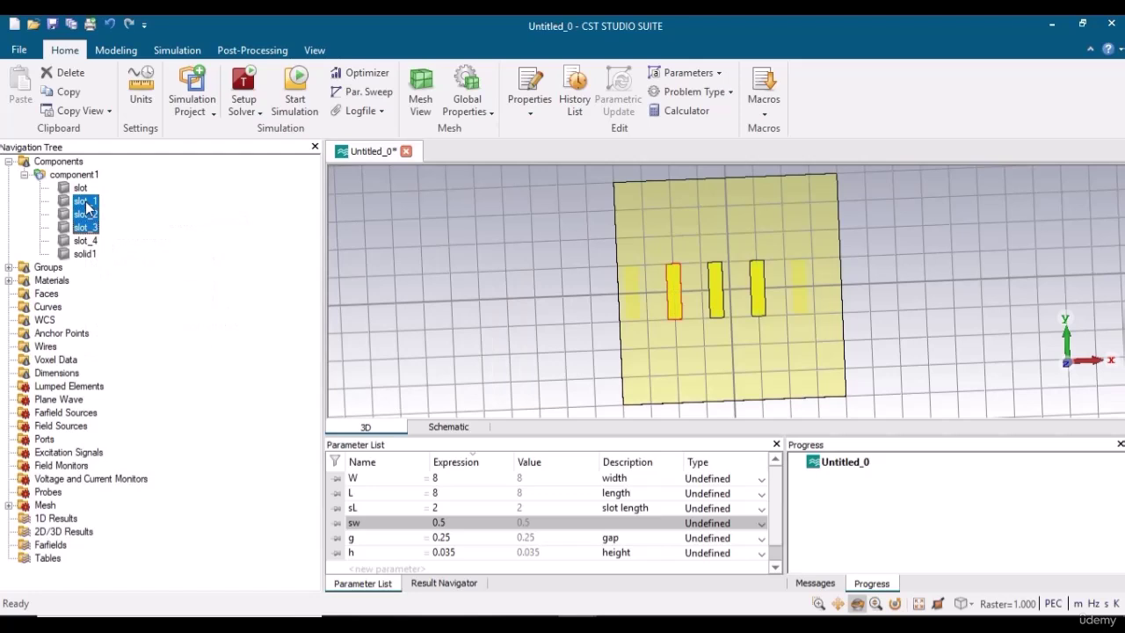
pyautogui.rightClick(86, 207)
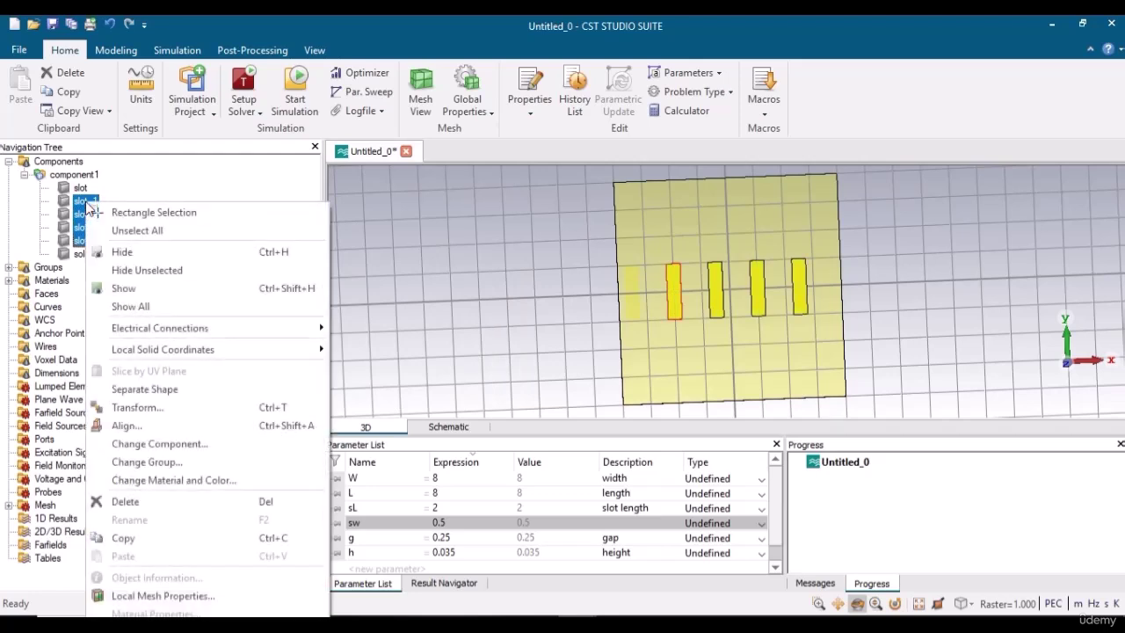
pyautogui.click(145, 507)
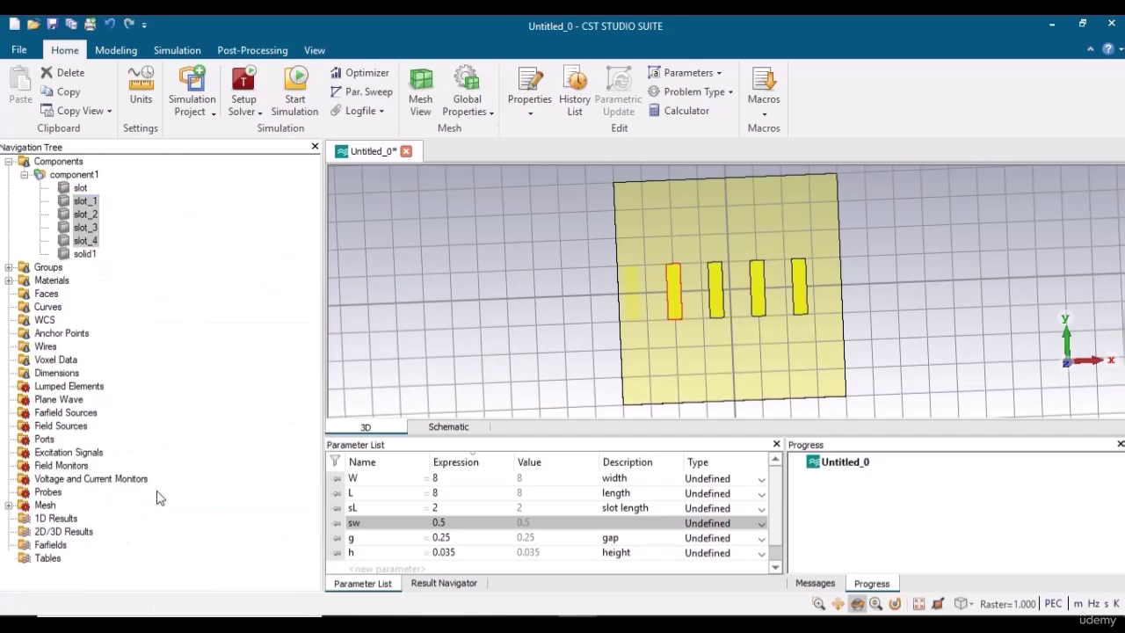
pyautogui.click(522, 358)
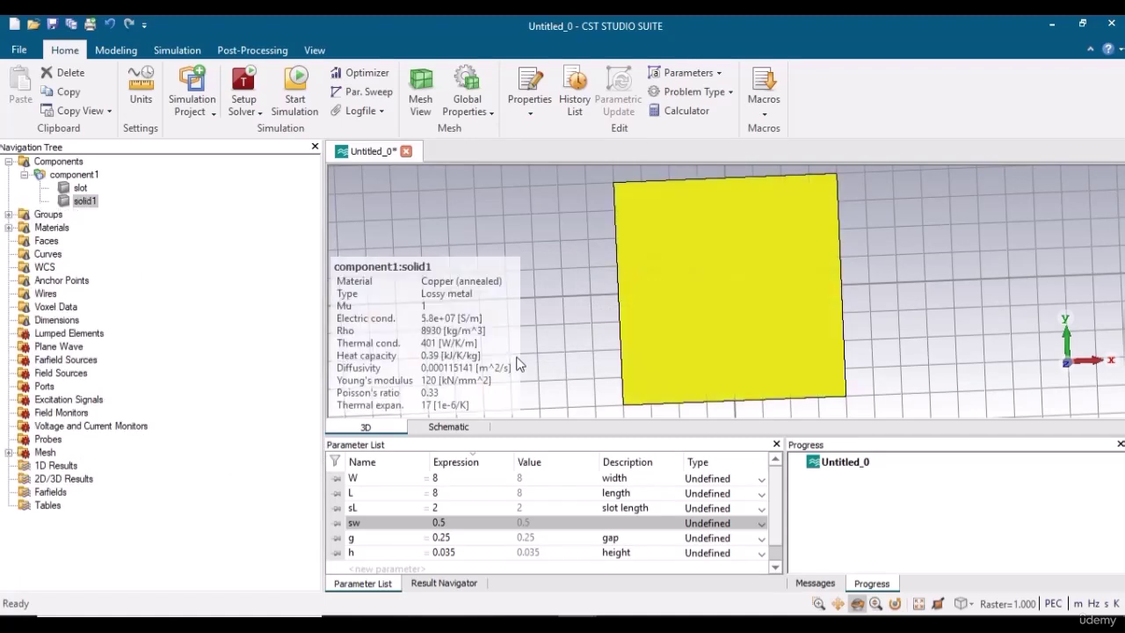
# Set up a copying translation of the slot, previewing an X offset of 0.5 first and 0.5+0.5 second.
pyautogui.click(86, 188)
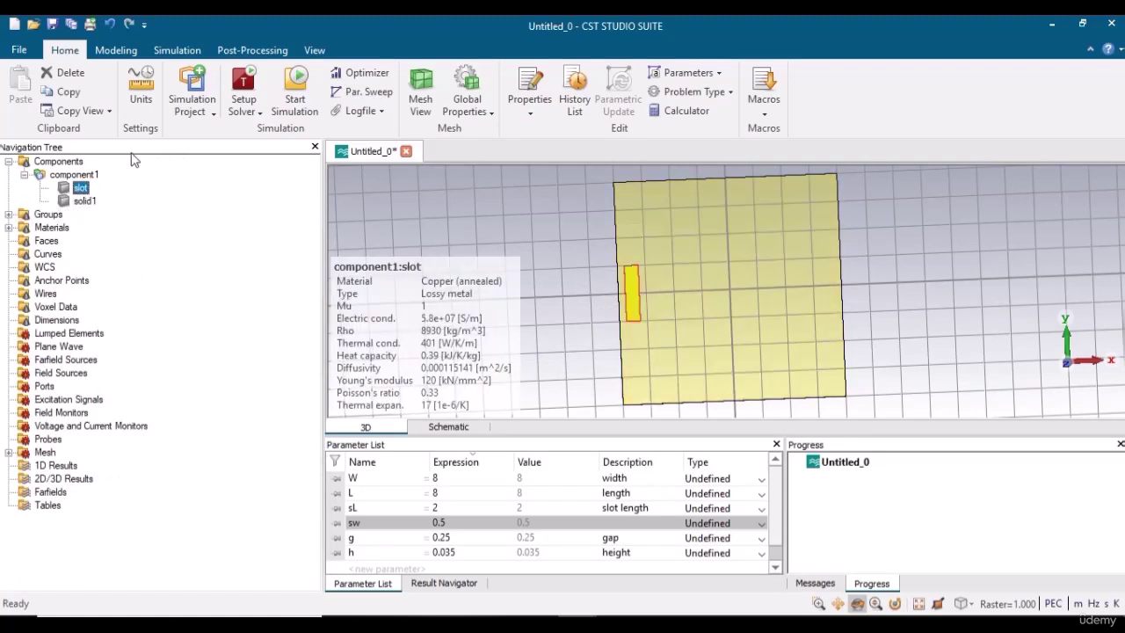
pyautogui.click(115, 51)
pyautogui.click(376, 109)
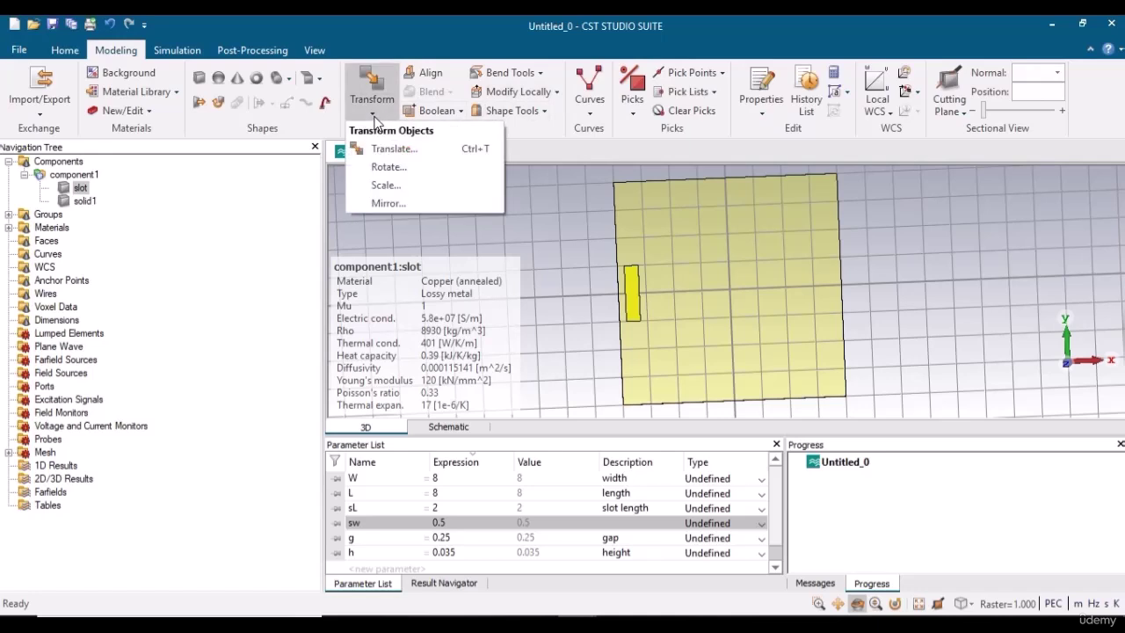
pyautogui.click(387, 149)
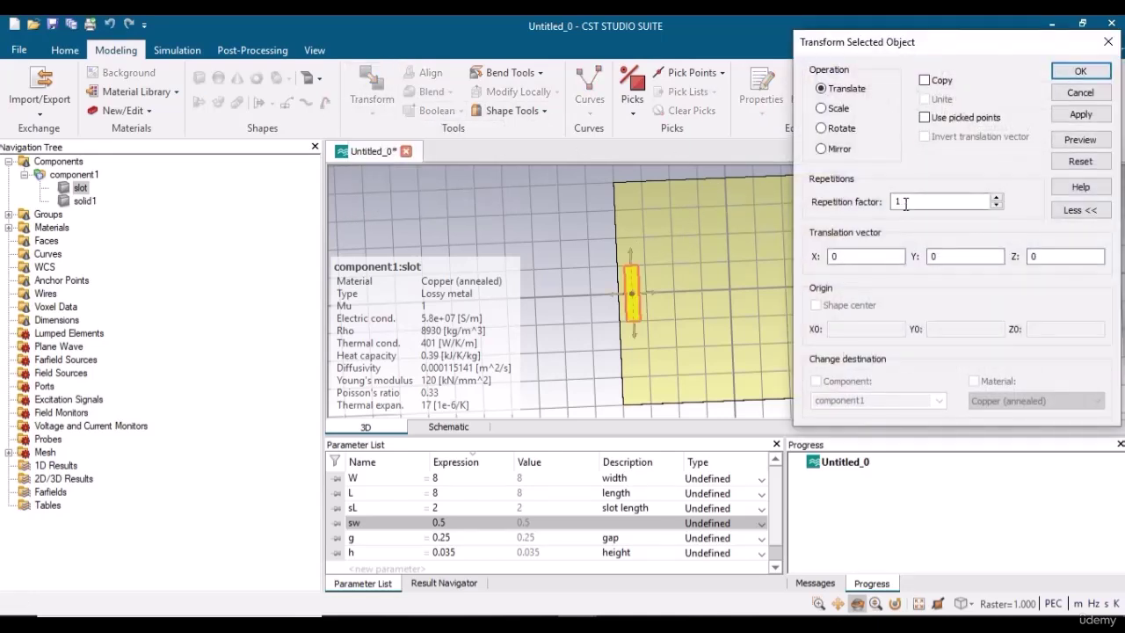
pyautogui.click(924, 80)
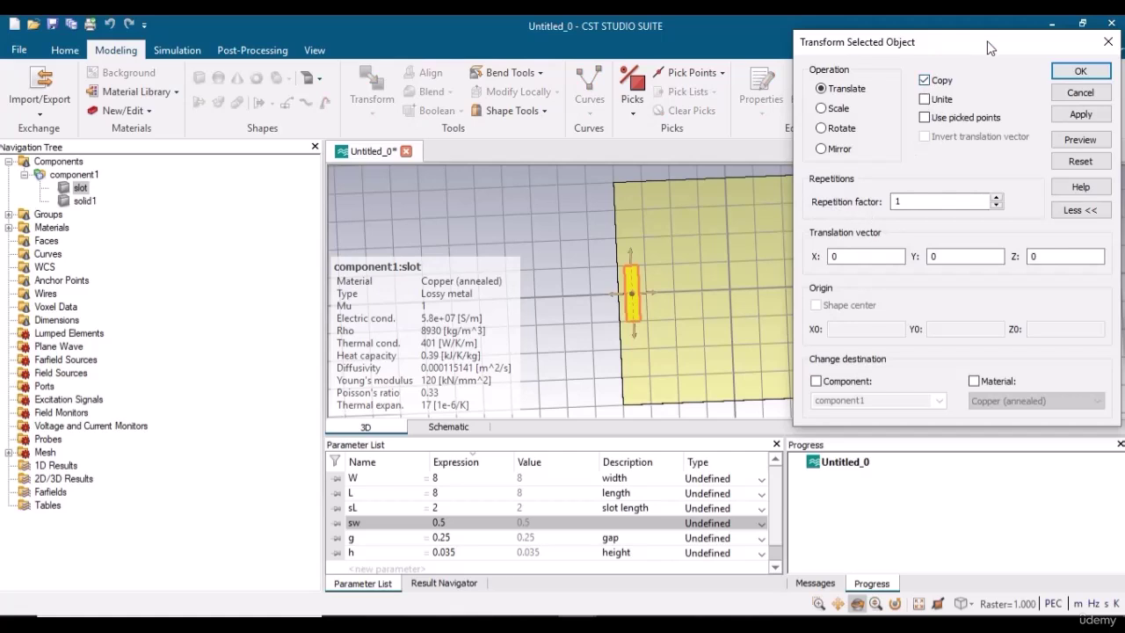
pyautogui.moveTo(977, 45); pyautogui.dragTo(427, 65)
pyautogui.click(316, 276)
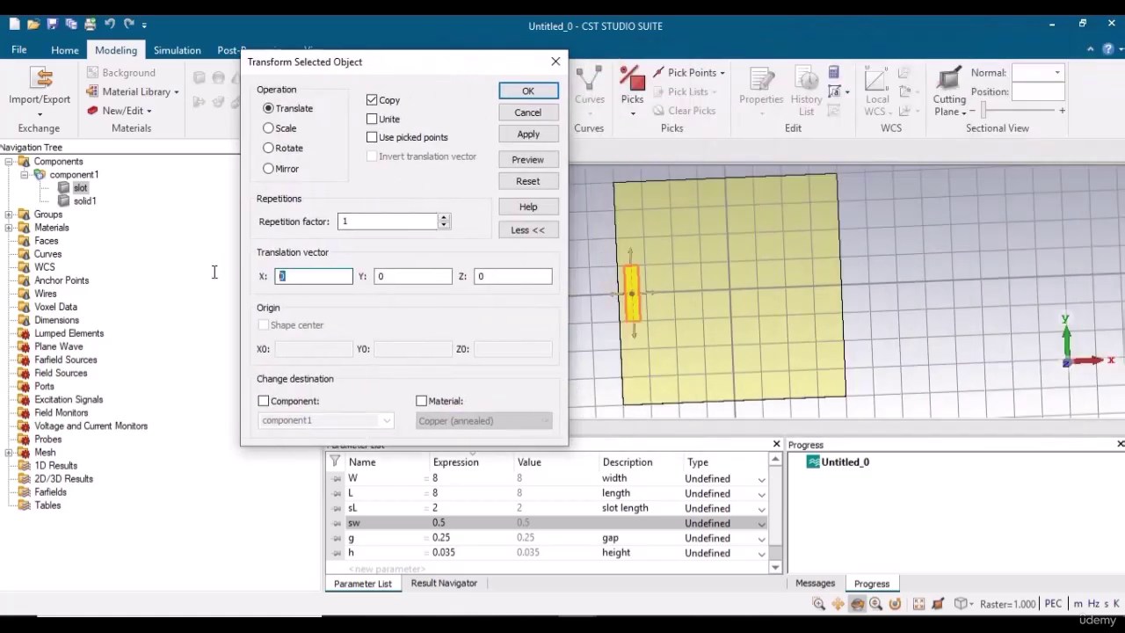
pyautogui.write('0.5')
pyautogui.click(527, 159)
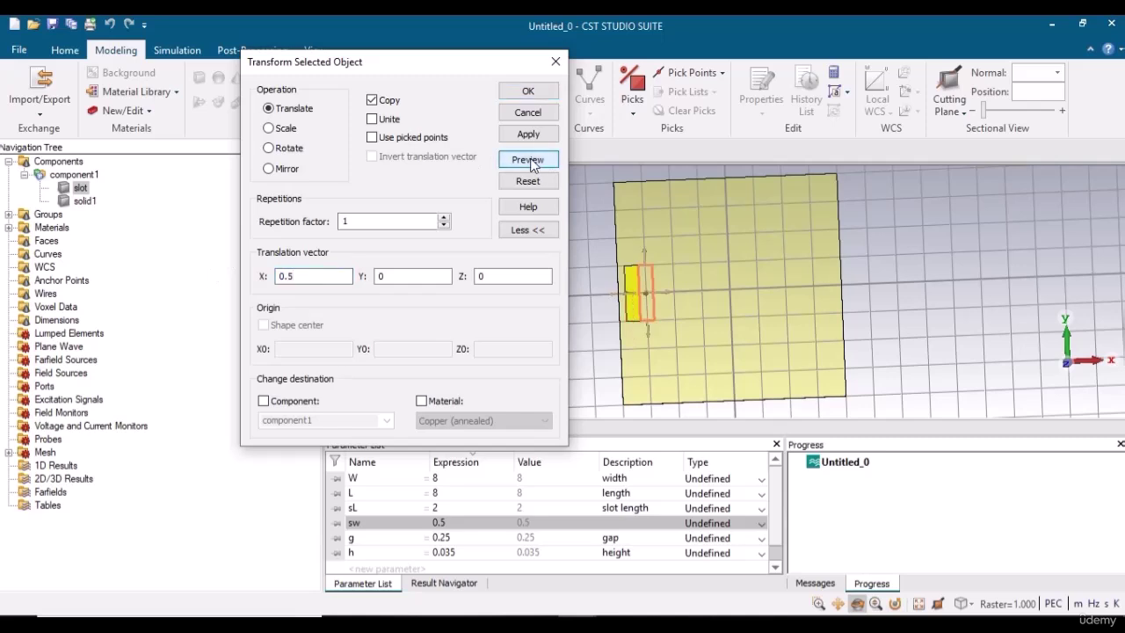
pyautogui.click(312, 274)
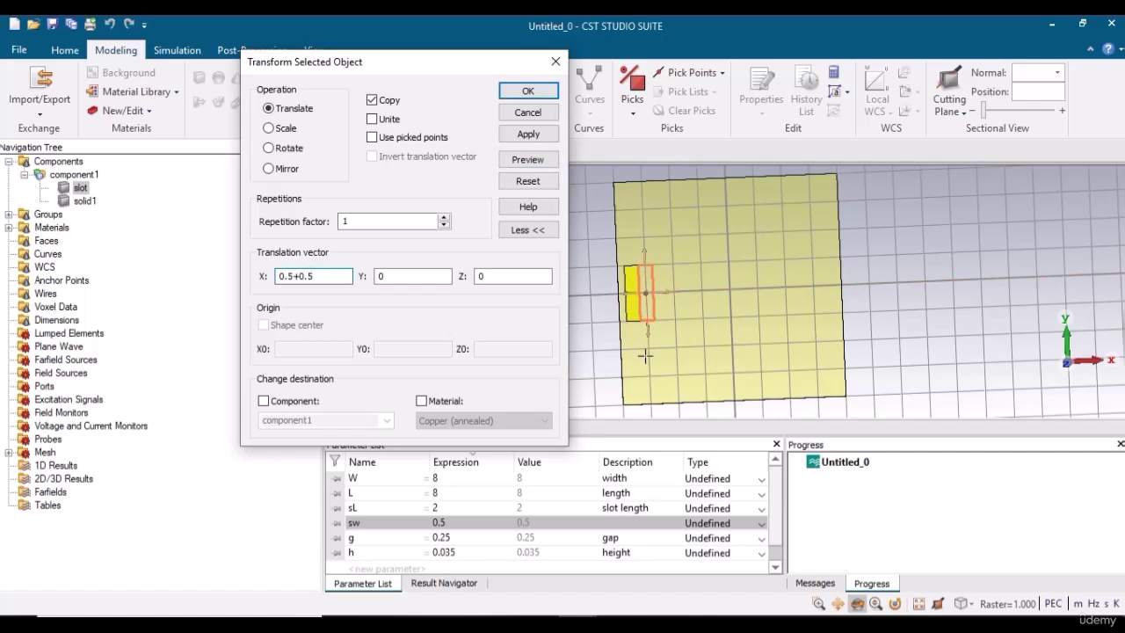
pyautogui.click(526, 160)
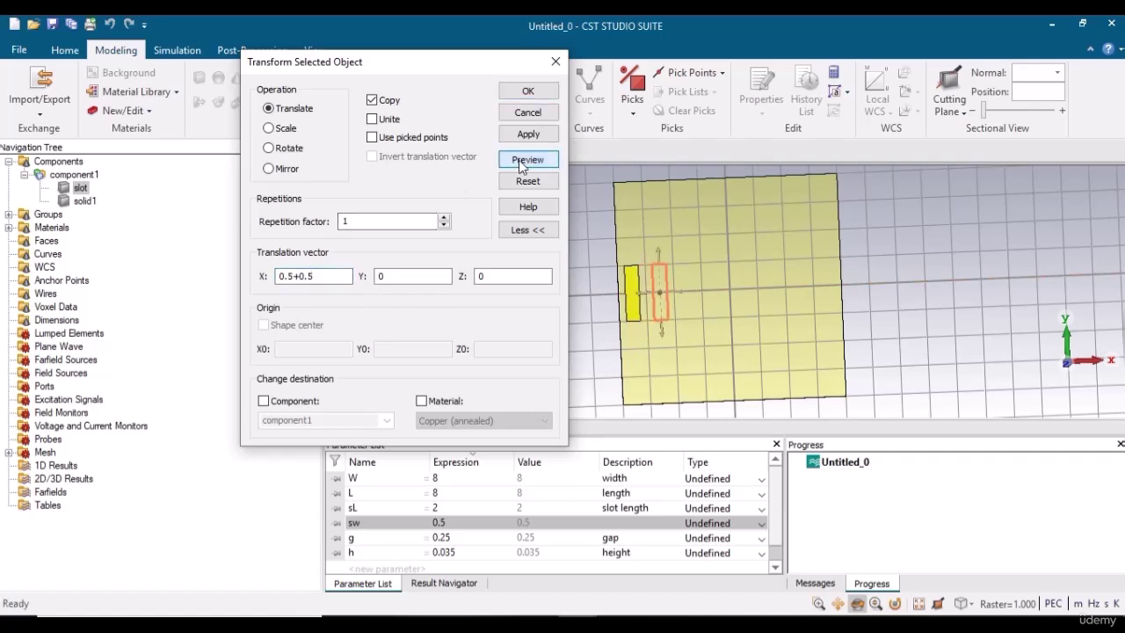
# Raise the repetition factor of the slot translation to 7 and apply it.
pyautogui.click(444, 218)
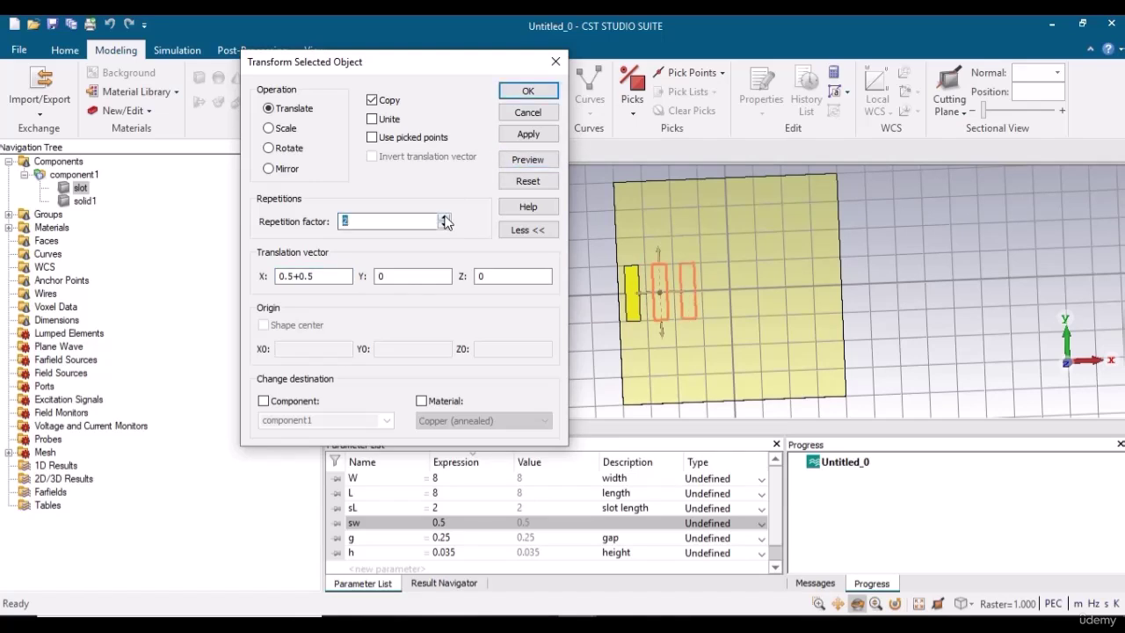
pyautogui.click(445, 218)
pyautogui.click(444, 218)
pyautogui.click(445, 218)
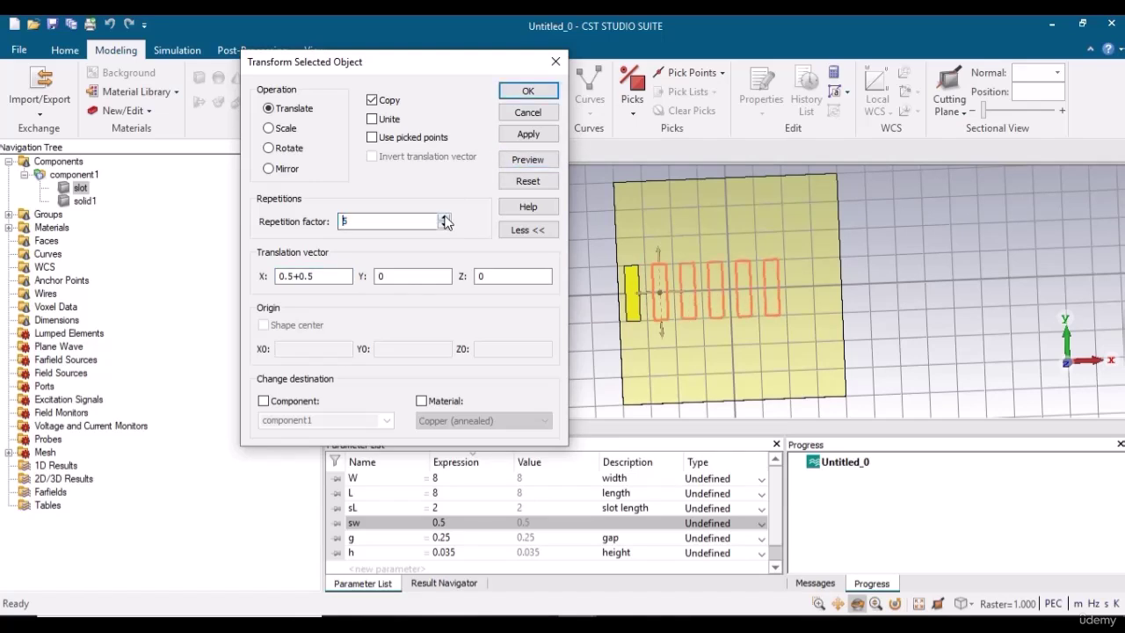
pyautogui.click(445, 218)
pyautogui.click(445, 218)
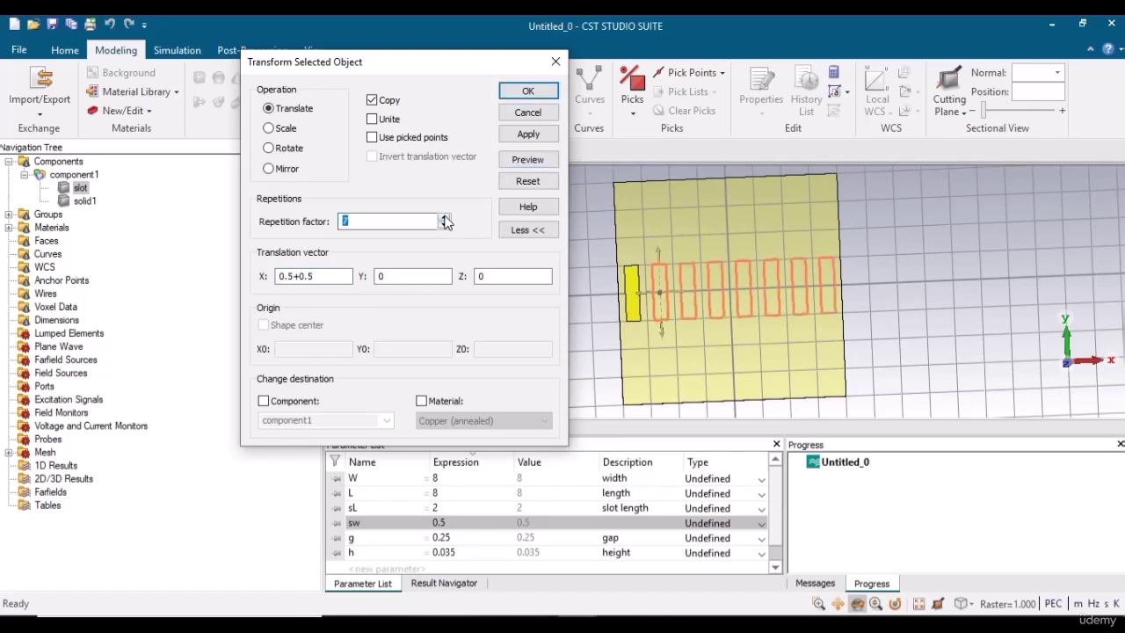
pyautogui.click(526, 91)
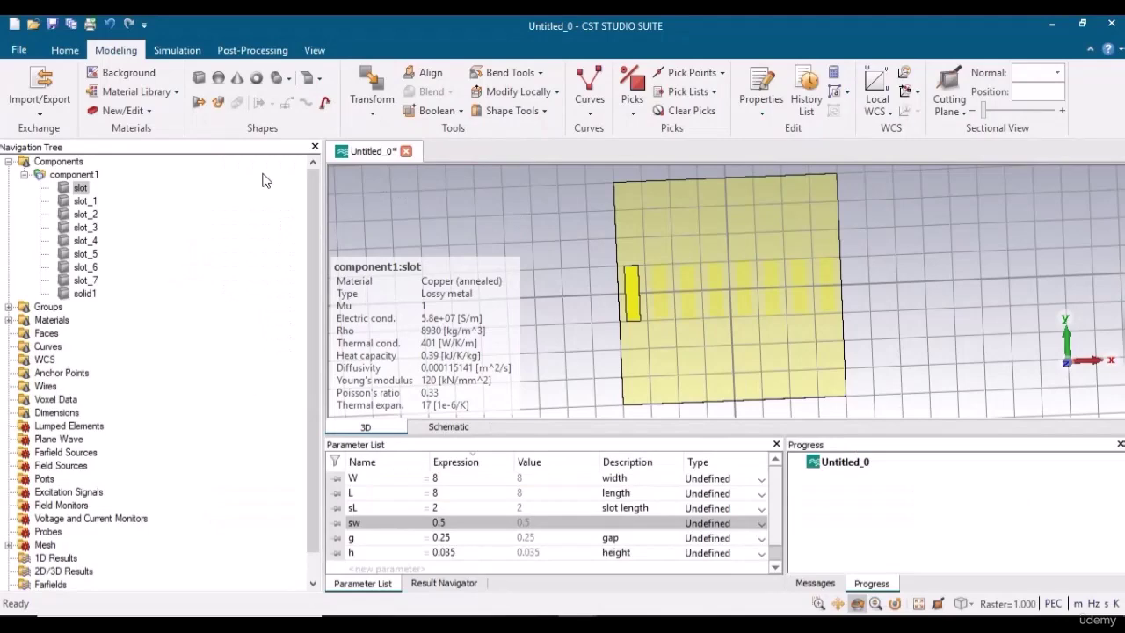
# Display all of component1 and inspect the row of slots across the plate.
pyautogui.click(78, 176)
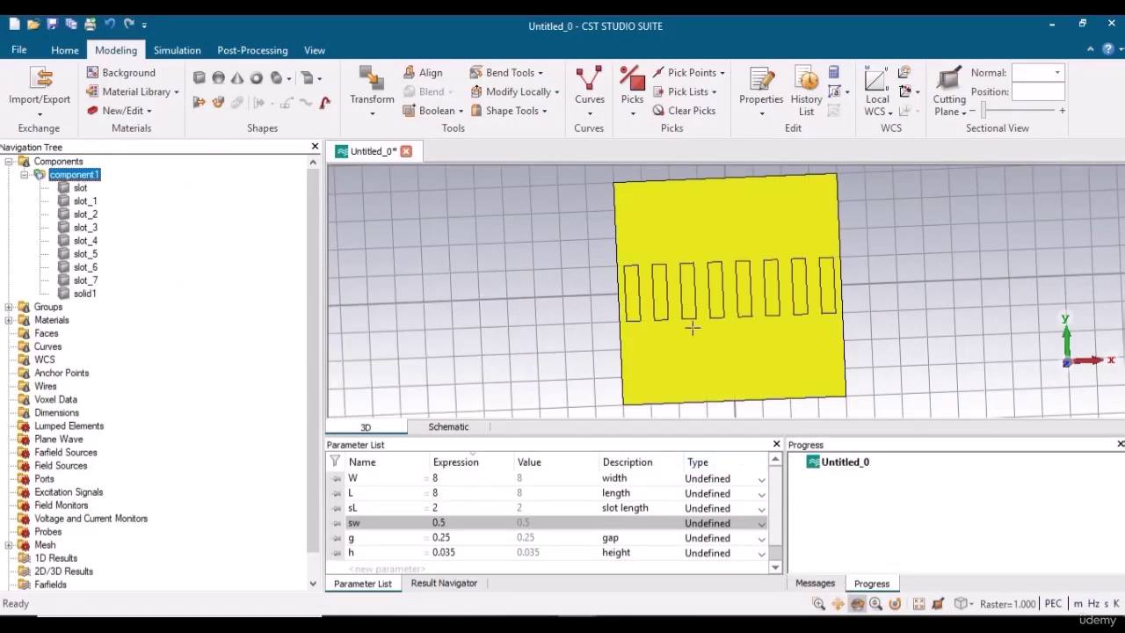
pyautogui.moveTo(690, 323); pyautogui.dragTo(1120, 246)
pyautogui.press('space')
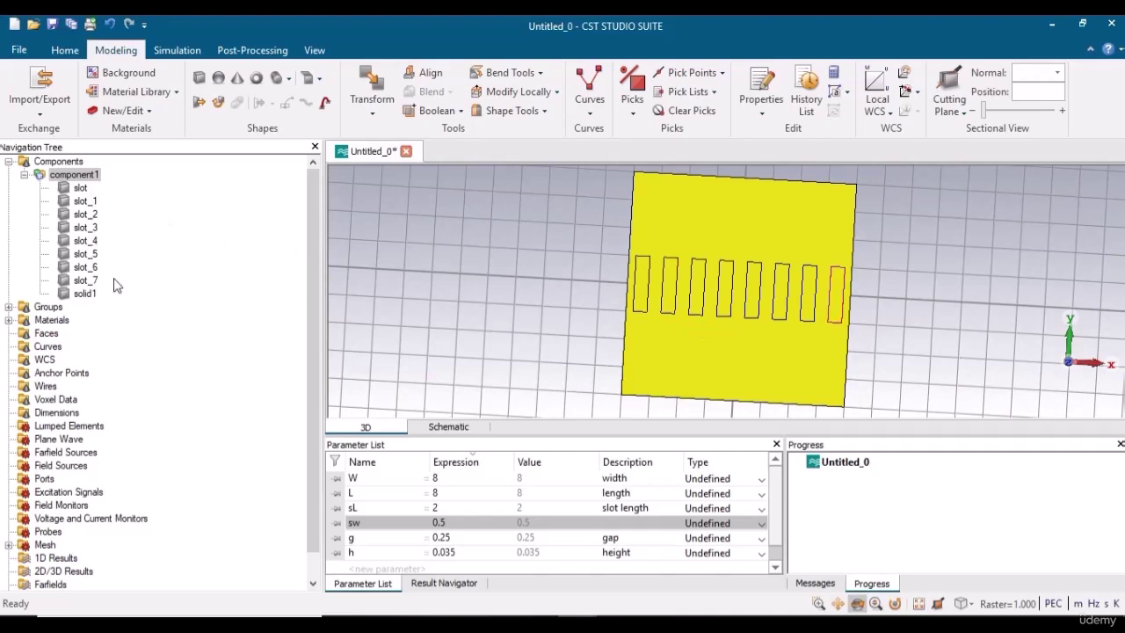
# Subtract all eight slot solids, slot through slot_7, from the copper plate solid1.
pyautogui.click(88, 295)
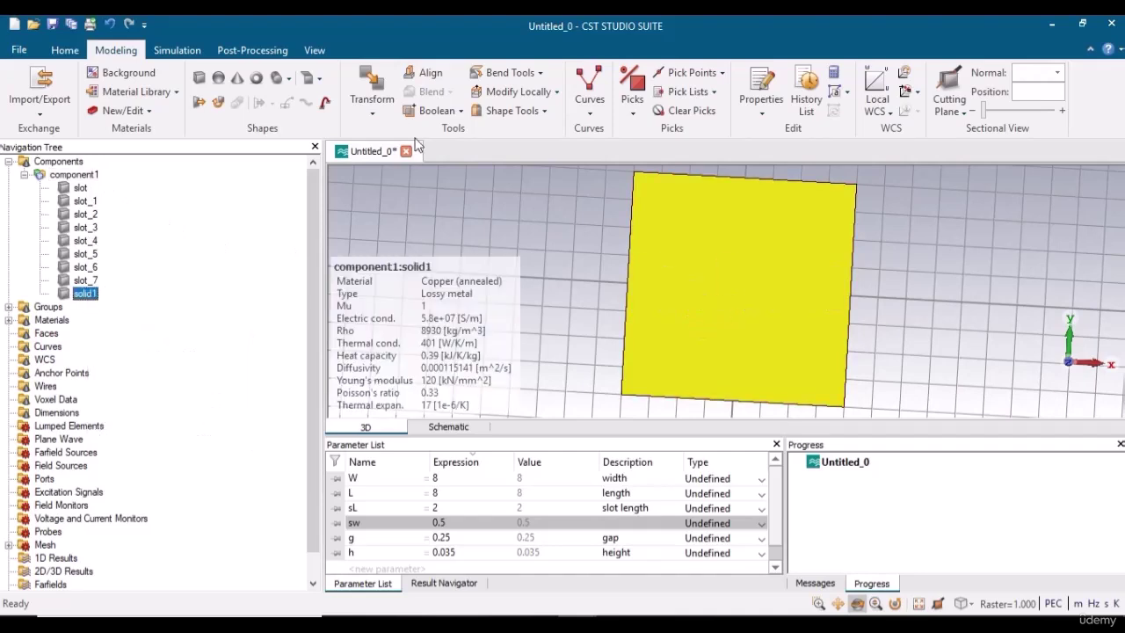
pyautogui.click(463, 111)
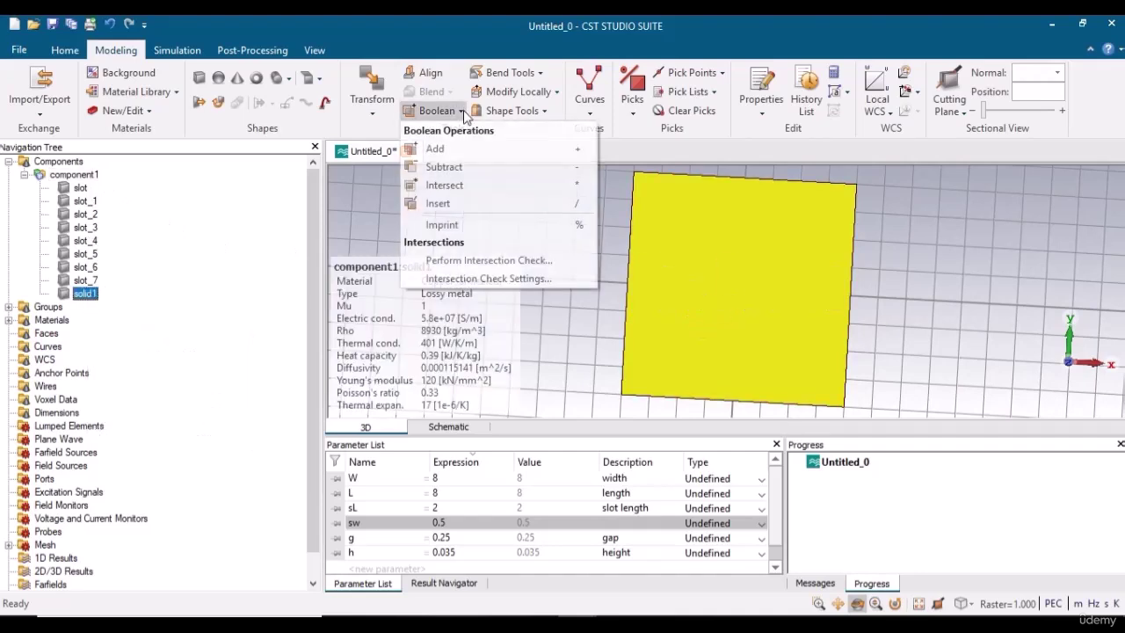
pyautogui.click(451, 167)
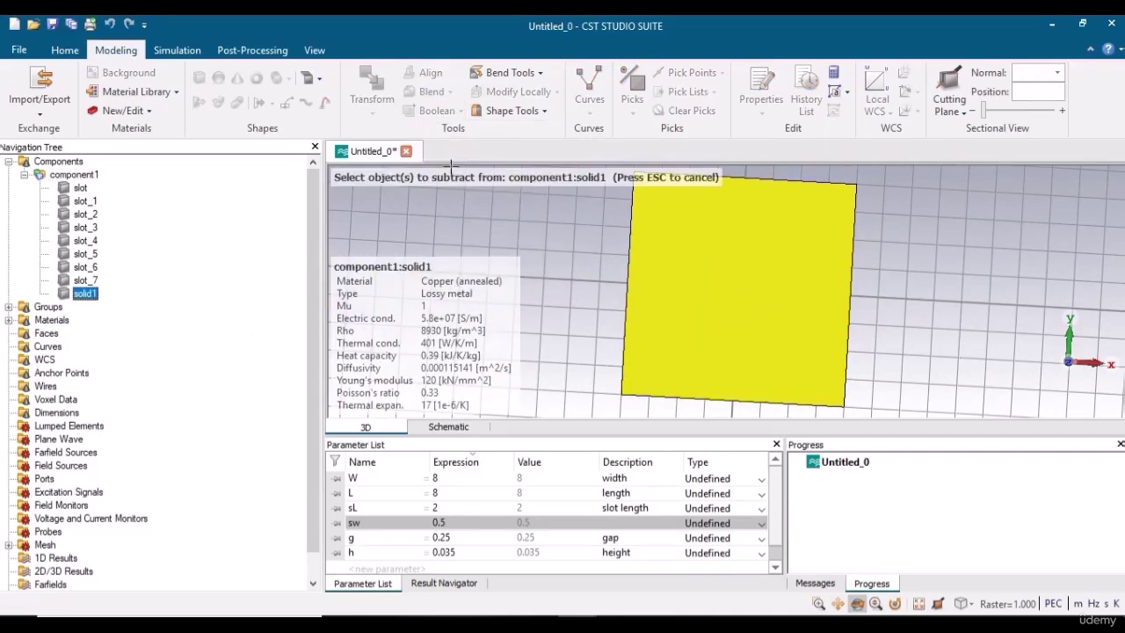
pyautogui.click(80, 188)
pyautogui.hotkey('shift', 'Down')
pyautogui.hotkey('shift', 'Down')
pyautogui.hotkey('shift', 'Down')
pyautogui.hotkey('shift', 'Down')
pyautogui.hotkey('shift', 'Down')
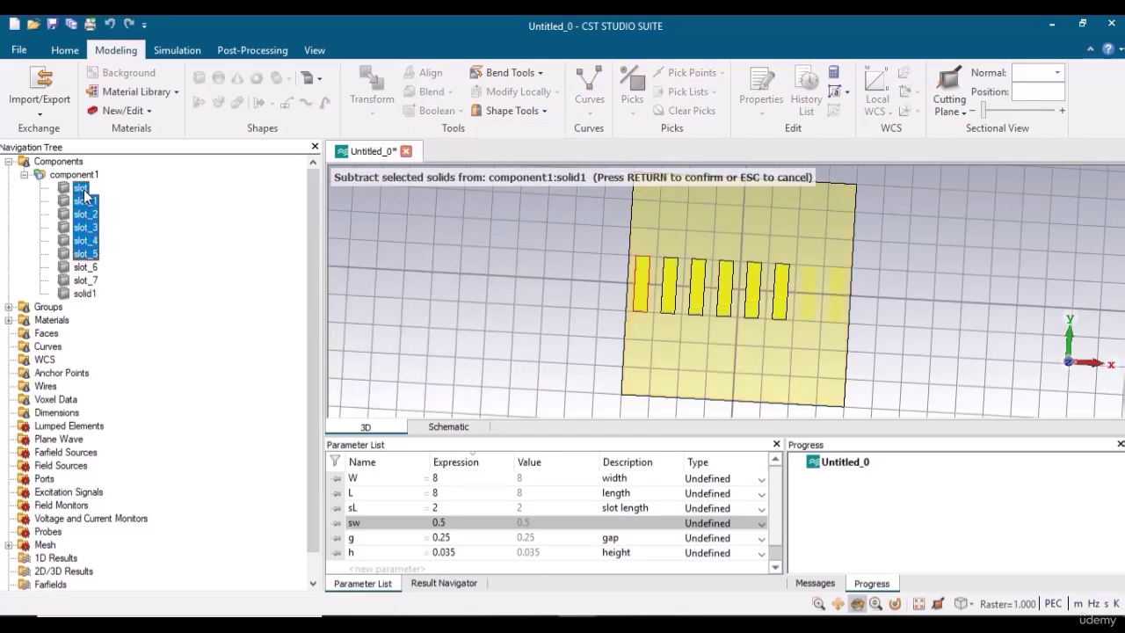
pyautogui.hotkey('shift', 'Down')
pyautogui.hotkey('shift', 'Down')
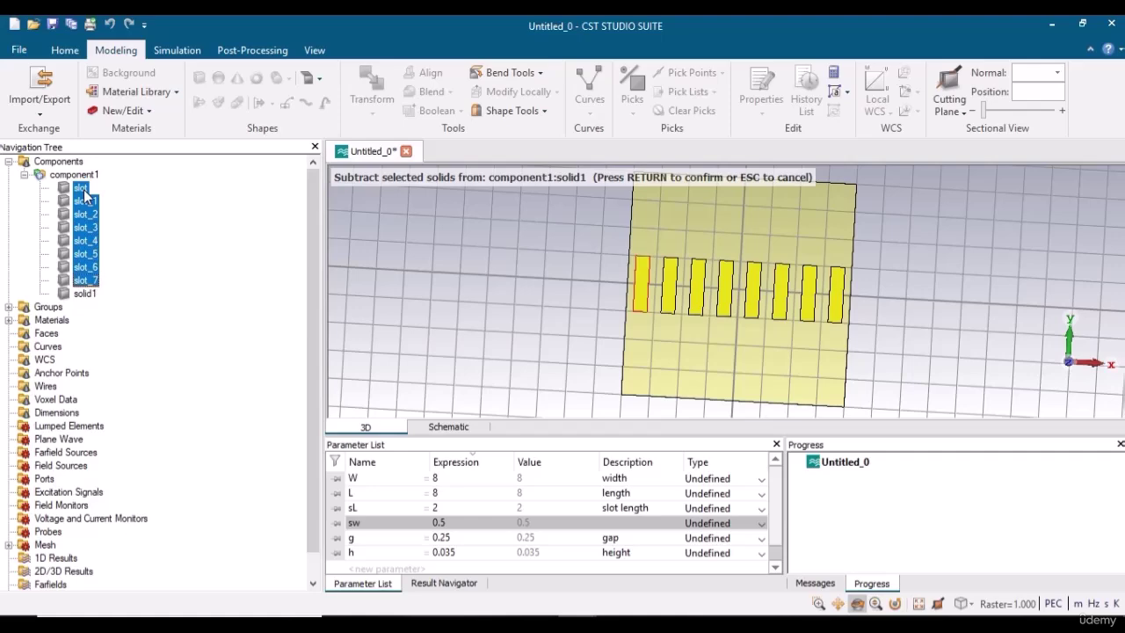
pyautogui.press('Return')
# Measure the gap between the plate's outer edge and the first slot using edge-center picks, compare it with parameter g, and clear the picks.
pyautogui.moveTo(689, 248); pyautogui.dragTo(711, 367)
pyautogui.scroll(-1, 711, 367)
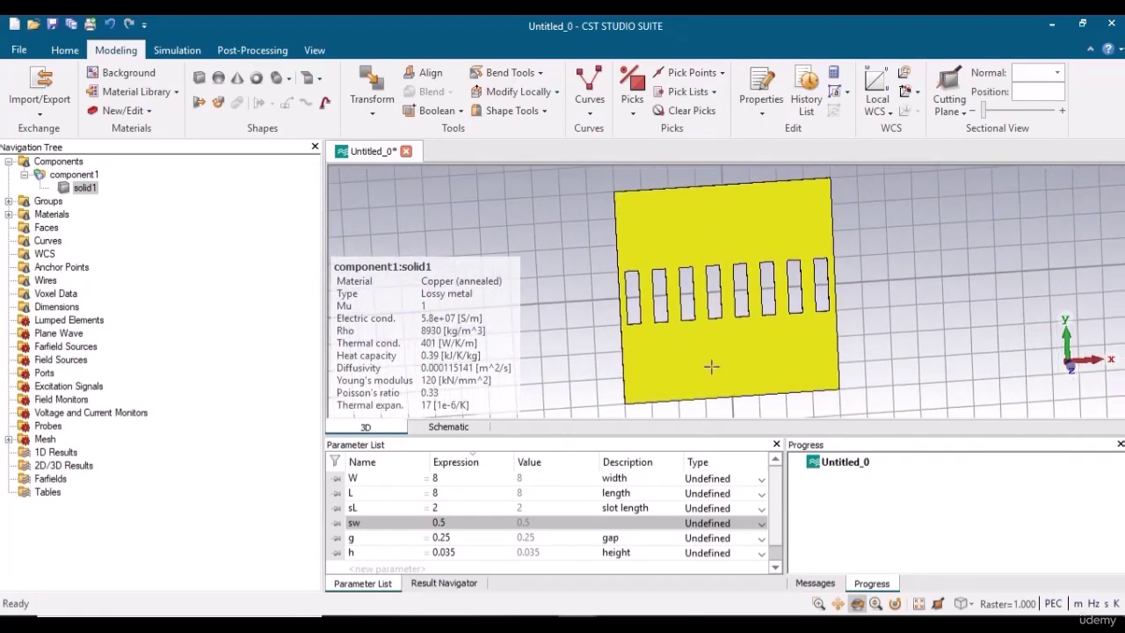
pyautogui.moveTo(661, 315)
pyautogui.mouseDown()
pyautogui.moveTo(887, 239)
pyautogui.moveTo(689, 251)
pyautogui.moveTo(647, 273)
pyautogui.moveTo(646, 361)
pyautogui.mouseUp()
pyautogui.click(818, 603)
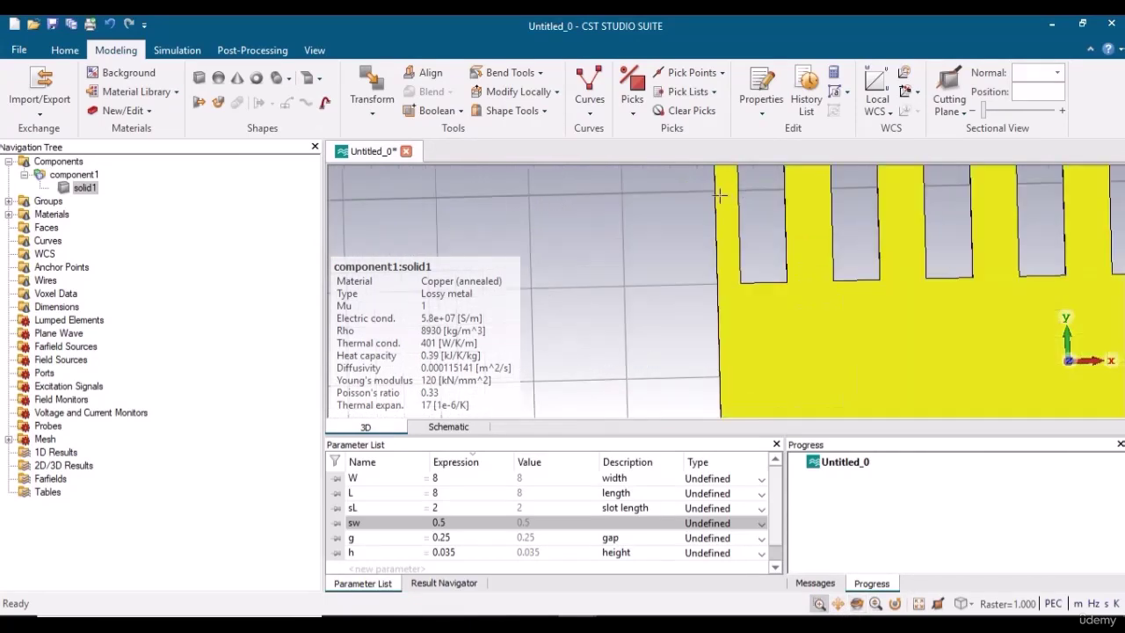
pyautogui.click(694, 73)
pyautogui.click(723, 110)
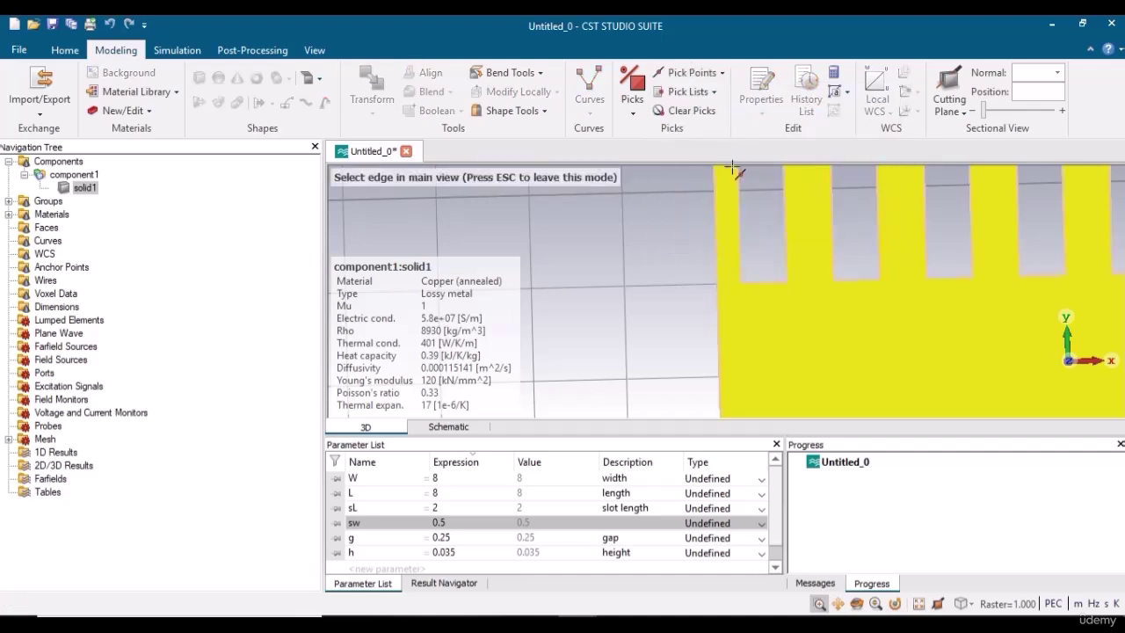
pyautogui.click(741, 189)
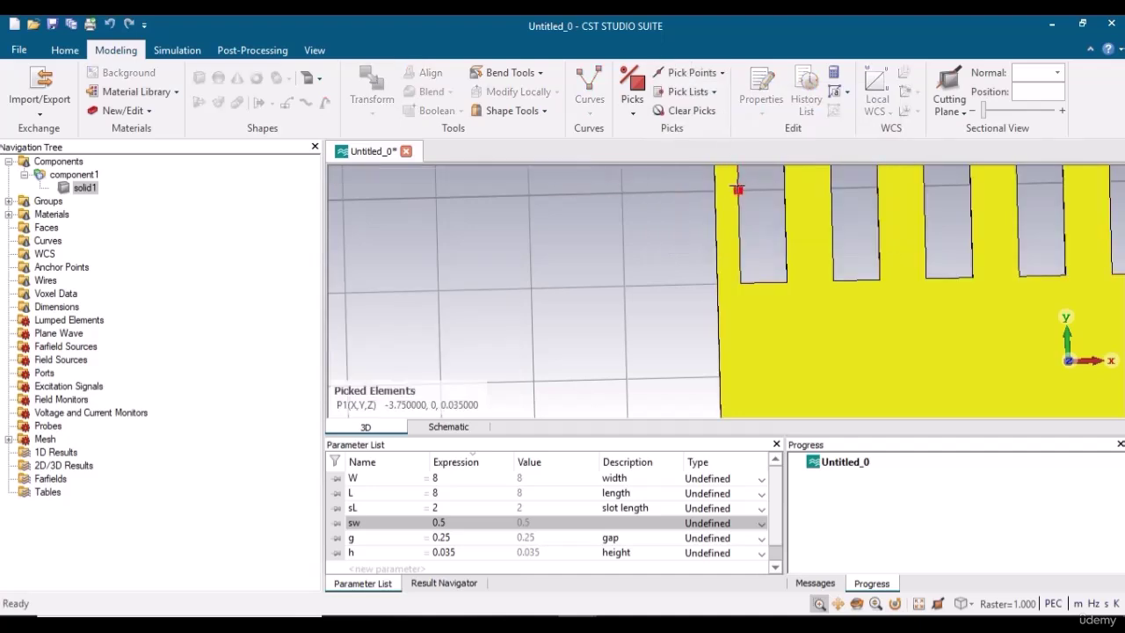
pyautogui.click(723, 73)
pyautogui.click(718, 110)
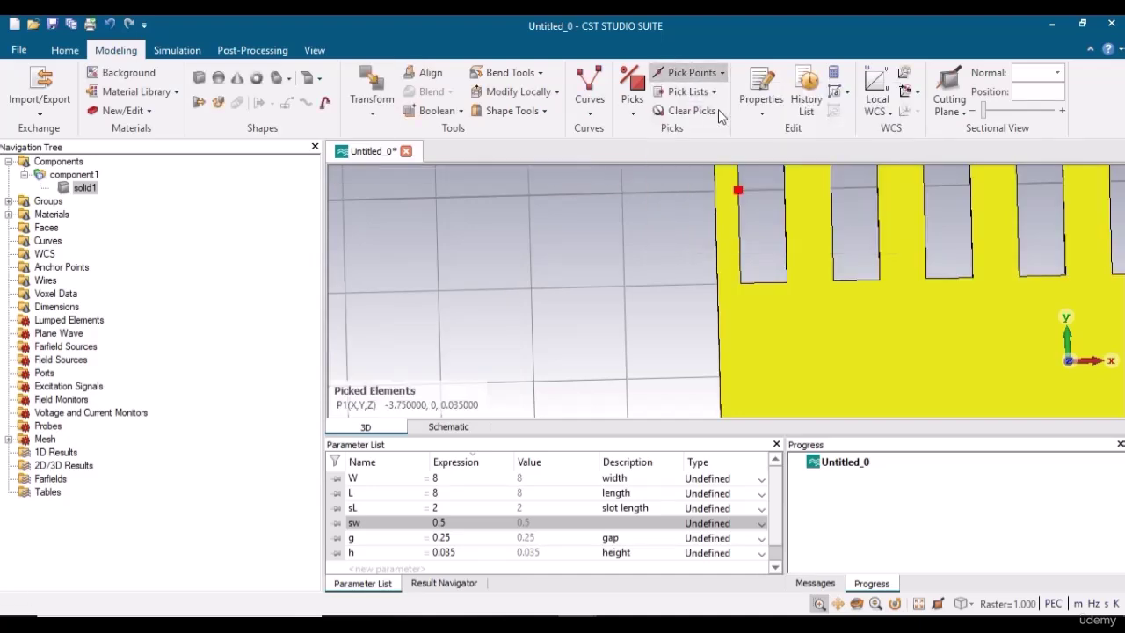
pyautogui.click(715, 191)
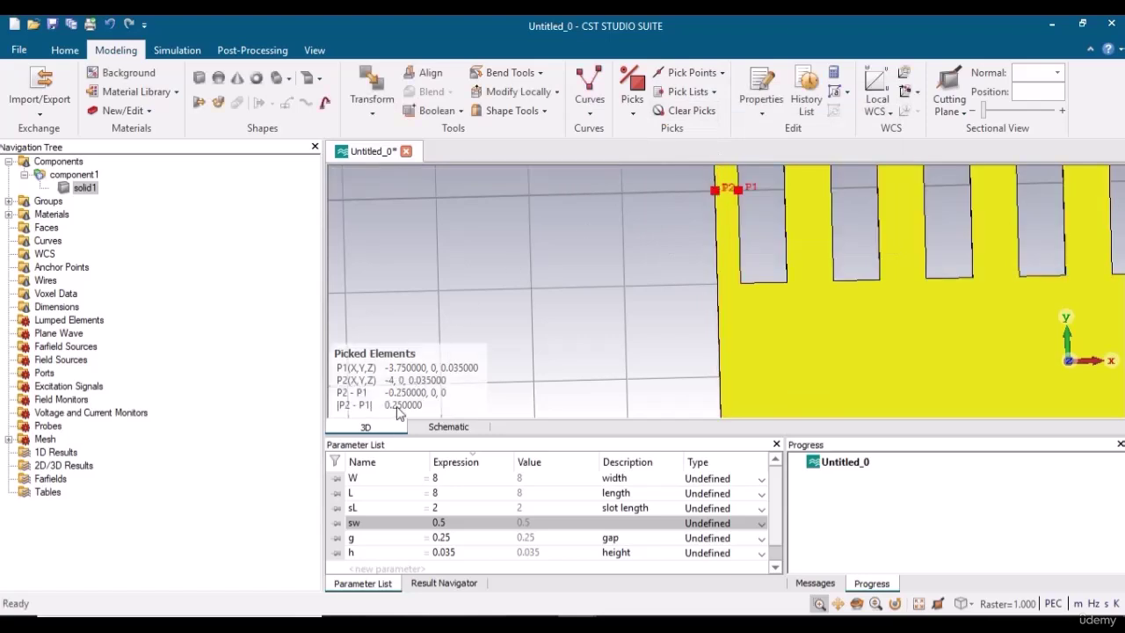
pyautogui.click(455, 540)
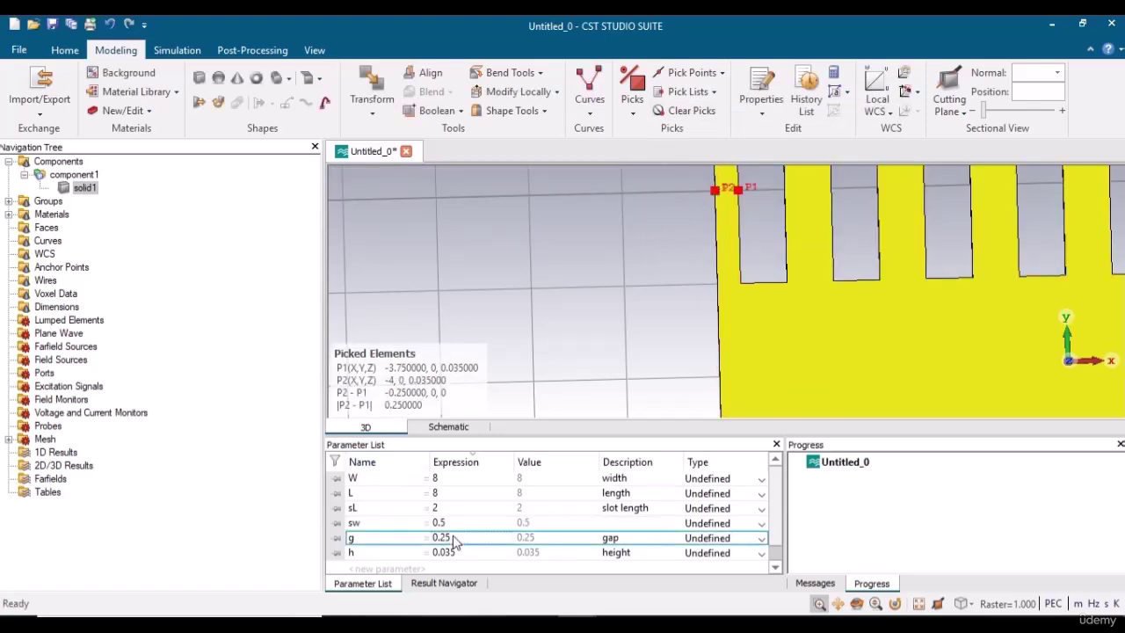
pyautogui.click(685, 110)
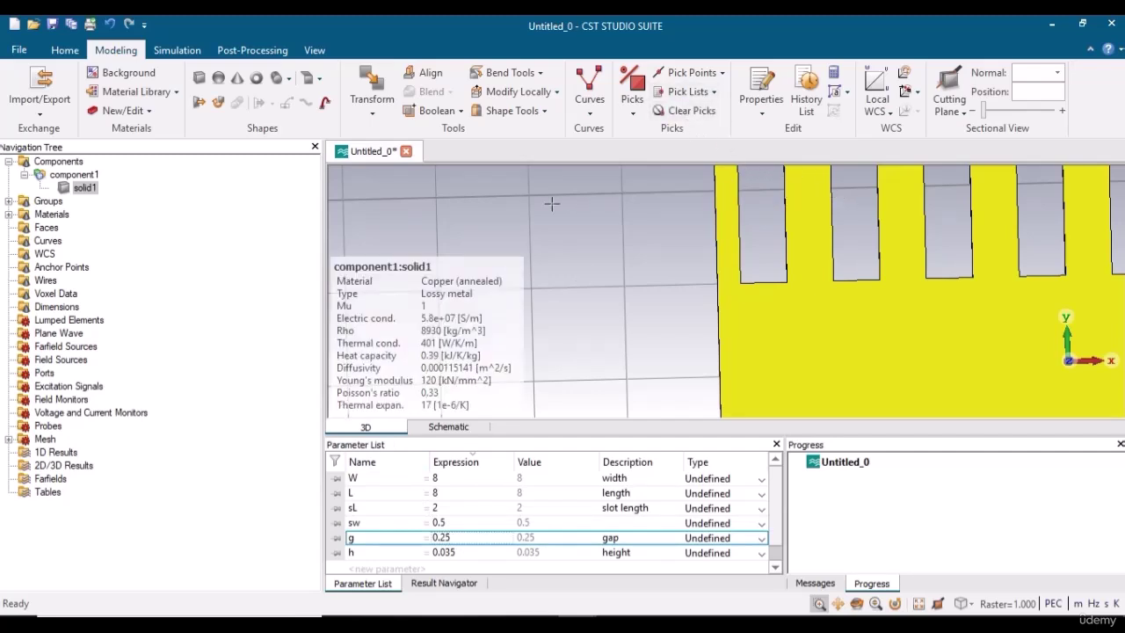
# Measure the spacing between the facing edges of the first and second slots using edge-center picks, and clear the picks.
pyautogui.click(720, 72)
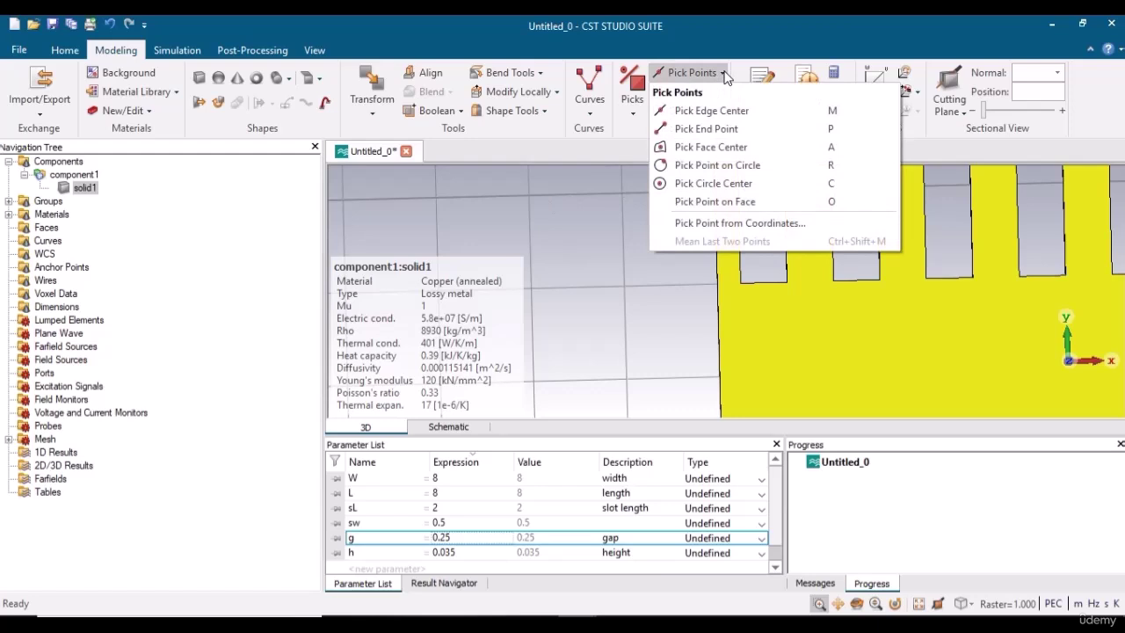
pyautogui.click(726, 119)
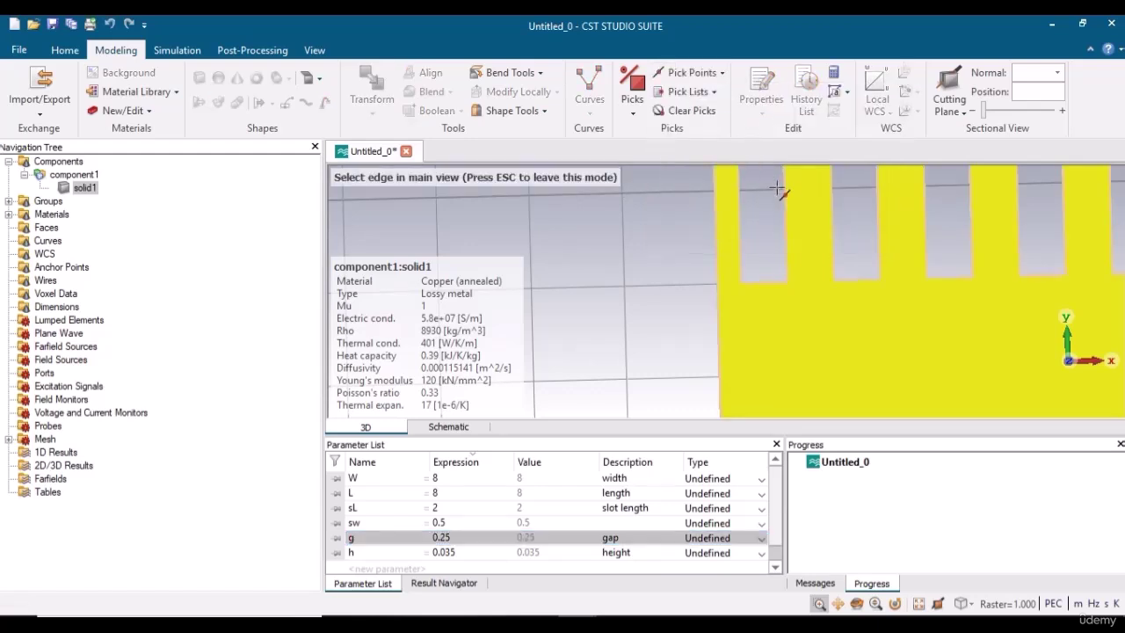
pyautogui.click(784, 190)
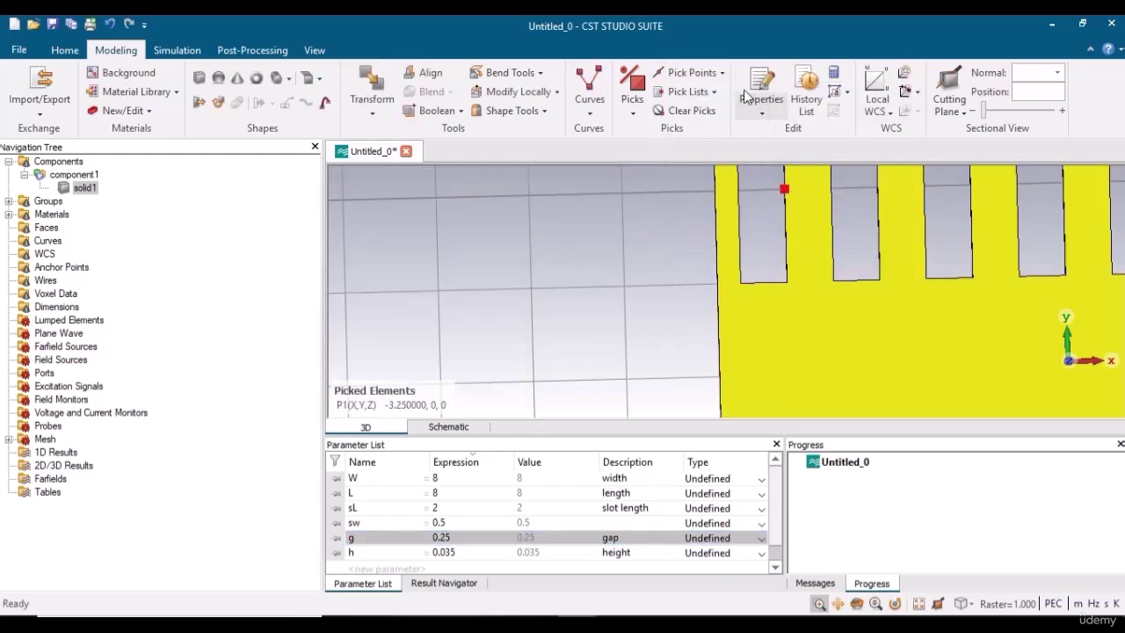
pyautogui.click(722, 74)
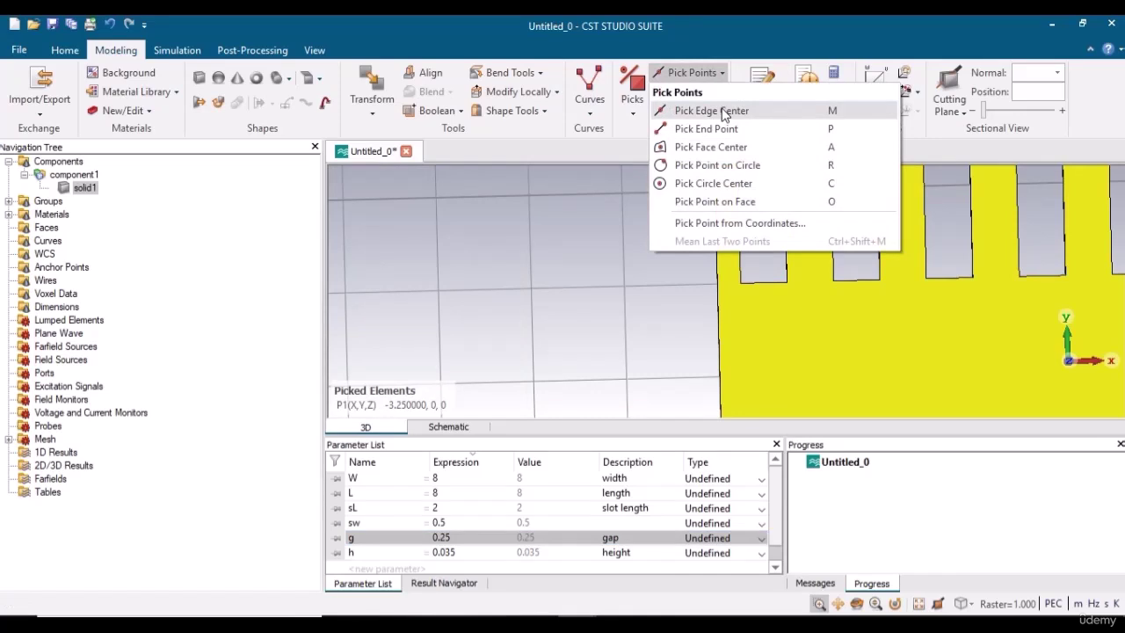
pyautogui.click(723, 112)
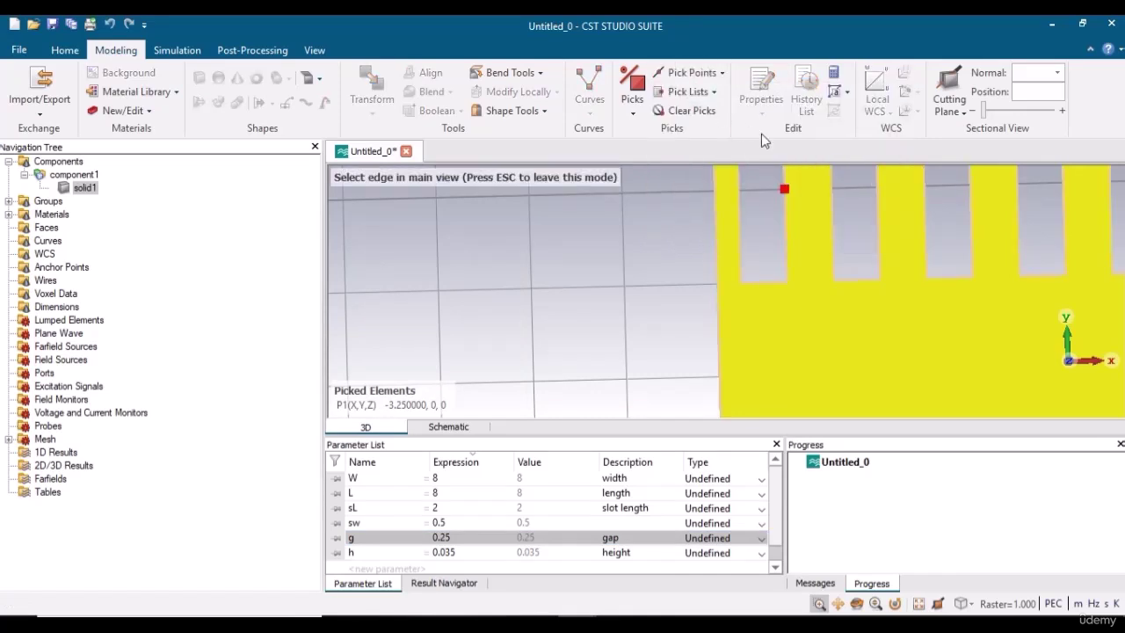
pyautogui.click(834, 194)
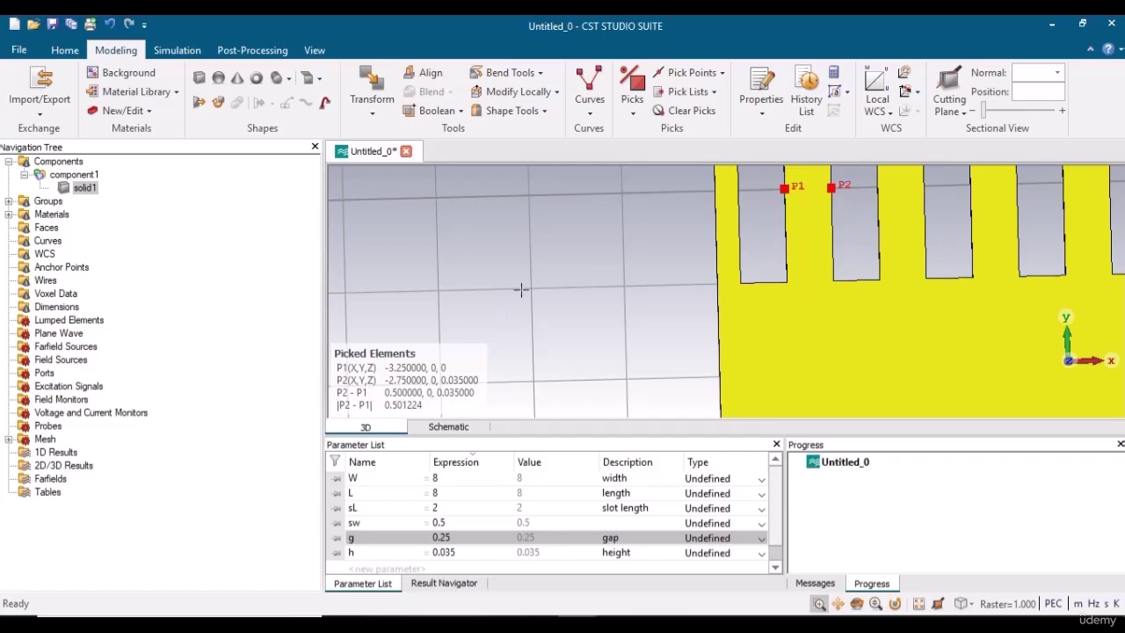
pyautogui.click(689, 116)
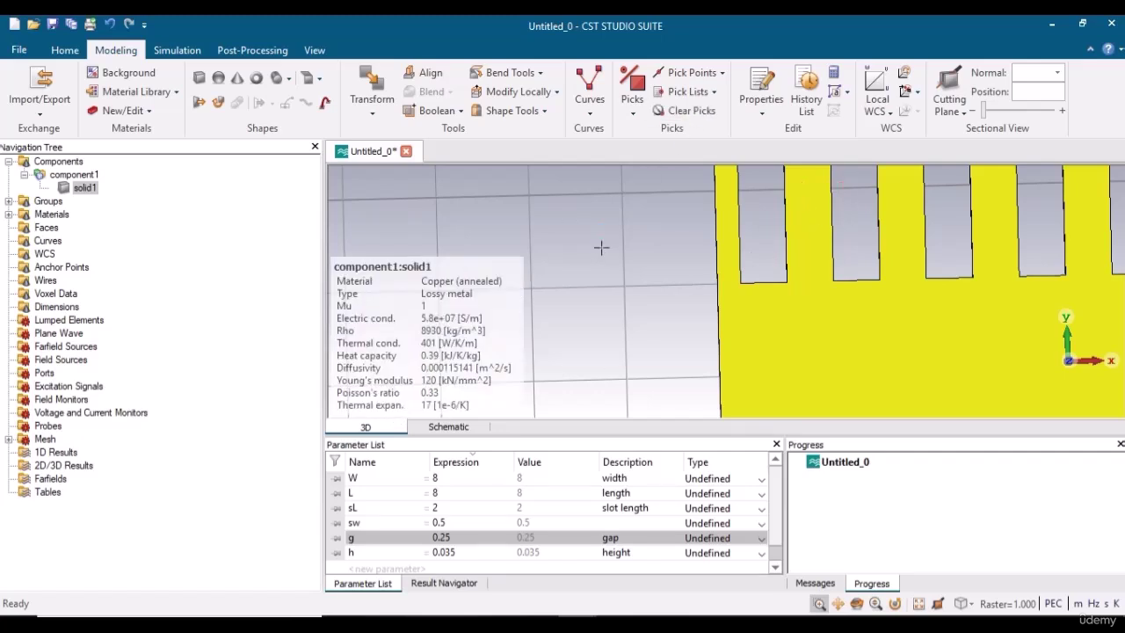
# Show the whole slotted plate and inspect it from a slightly rotated angle.
pyautogui.press('space')
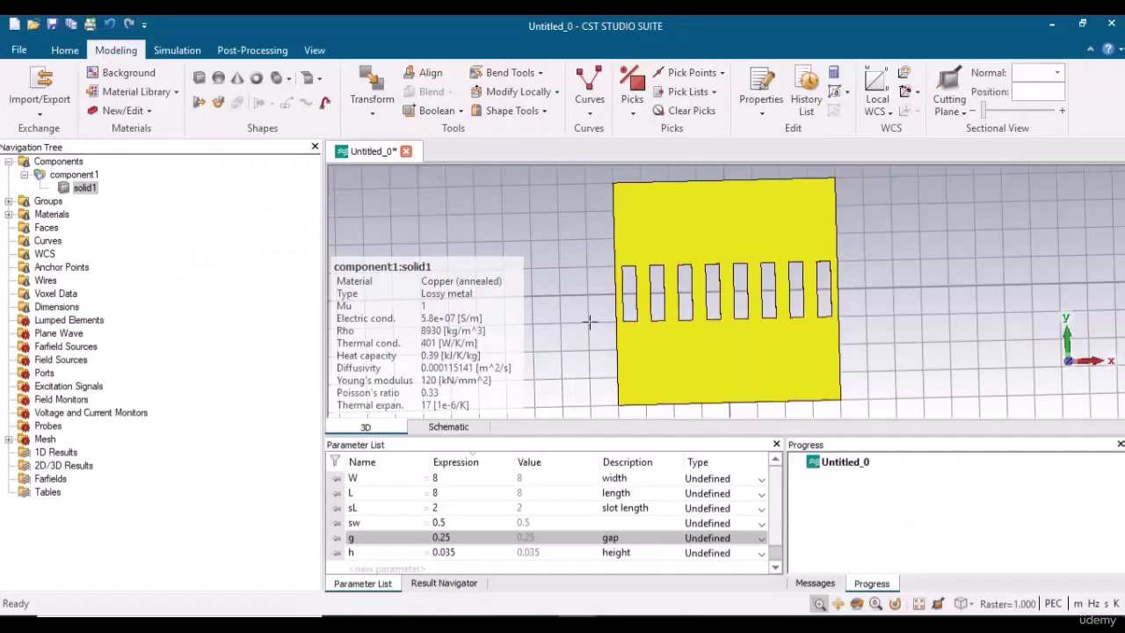
pyautogui.click(857, 604)
pyautogui.moveTo(669, 262); pyautogui.dragTo(708, 329)
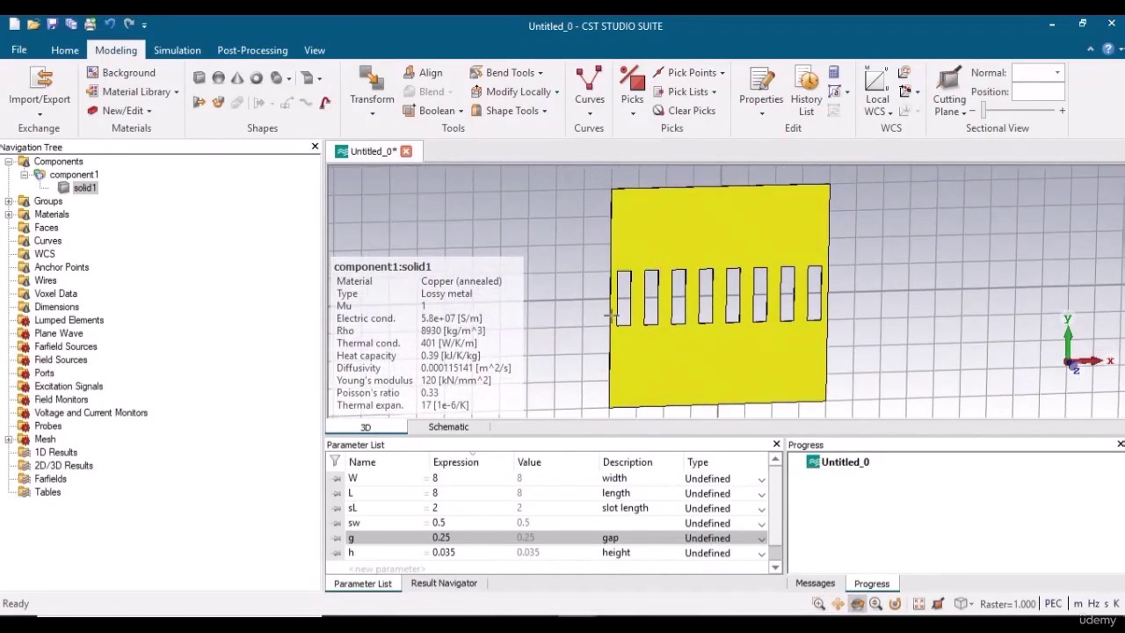